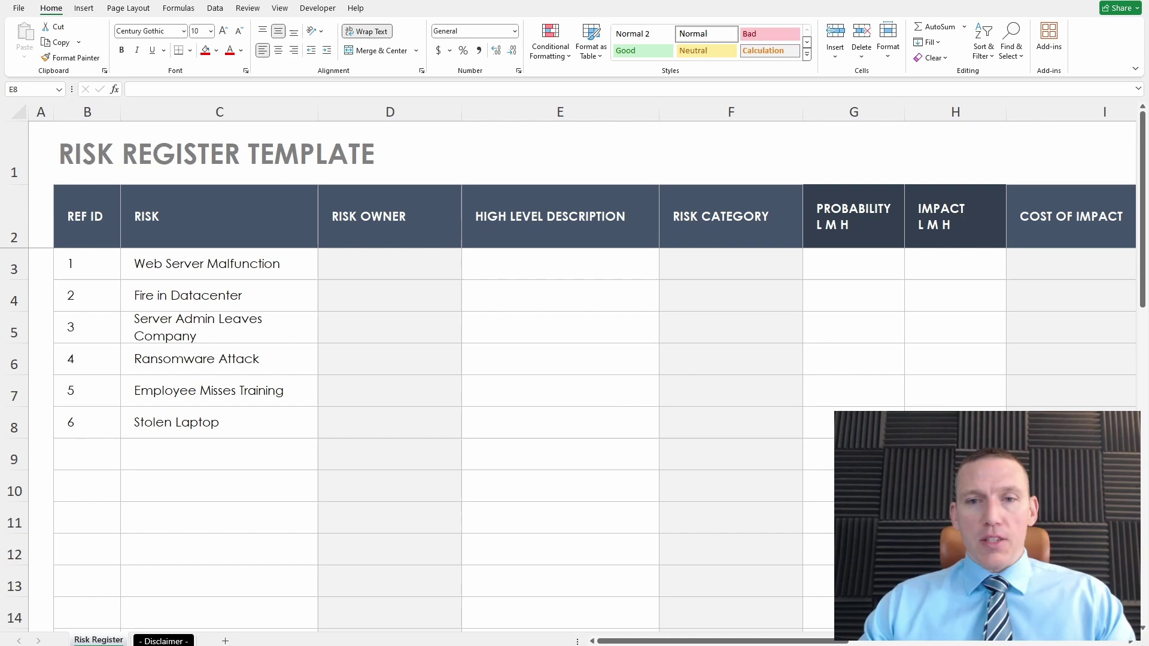
- Enter CISO as the owner of risk 1 and fill it down through risk 4
key(alt+Tab)
click(393, 270)
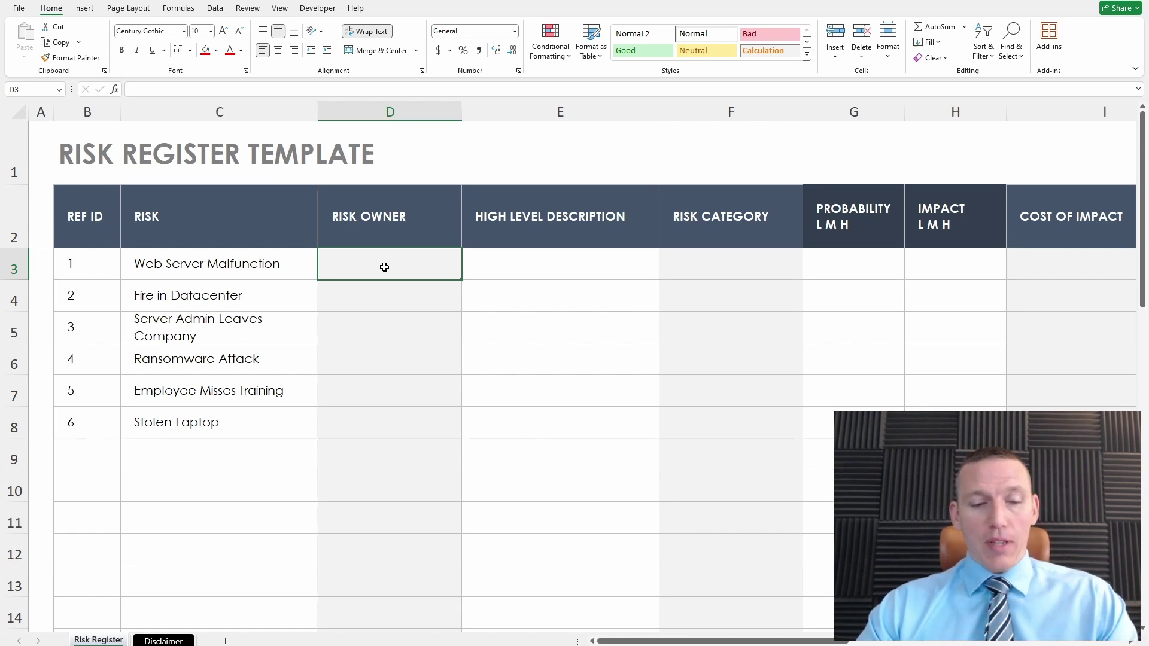
text(CISO)
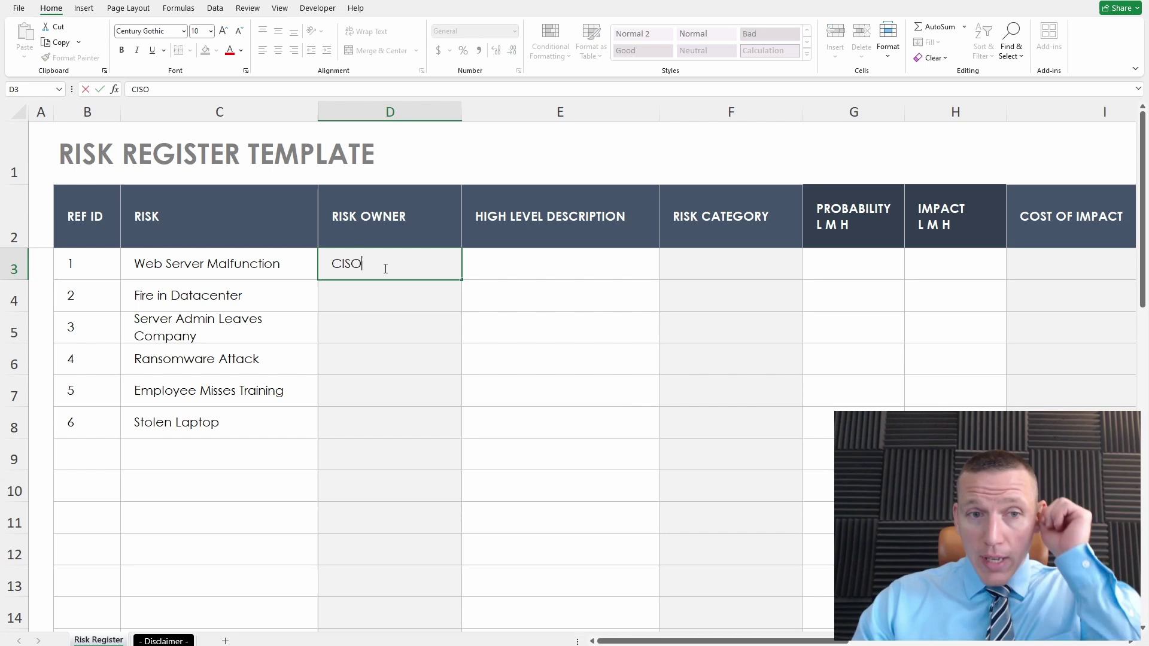
click(374, 328)
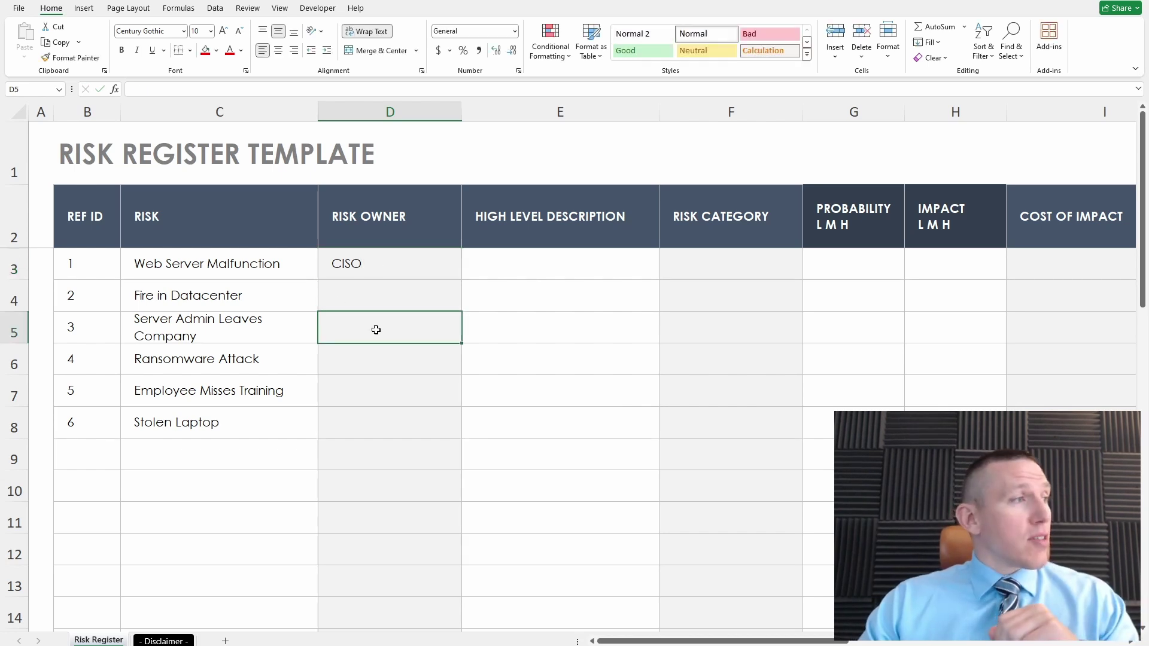
click(389, 263)
drag(460, 280, 443, 366)
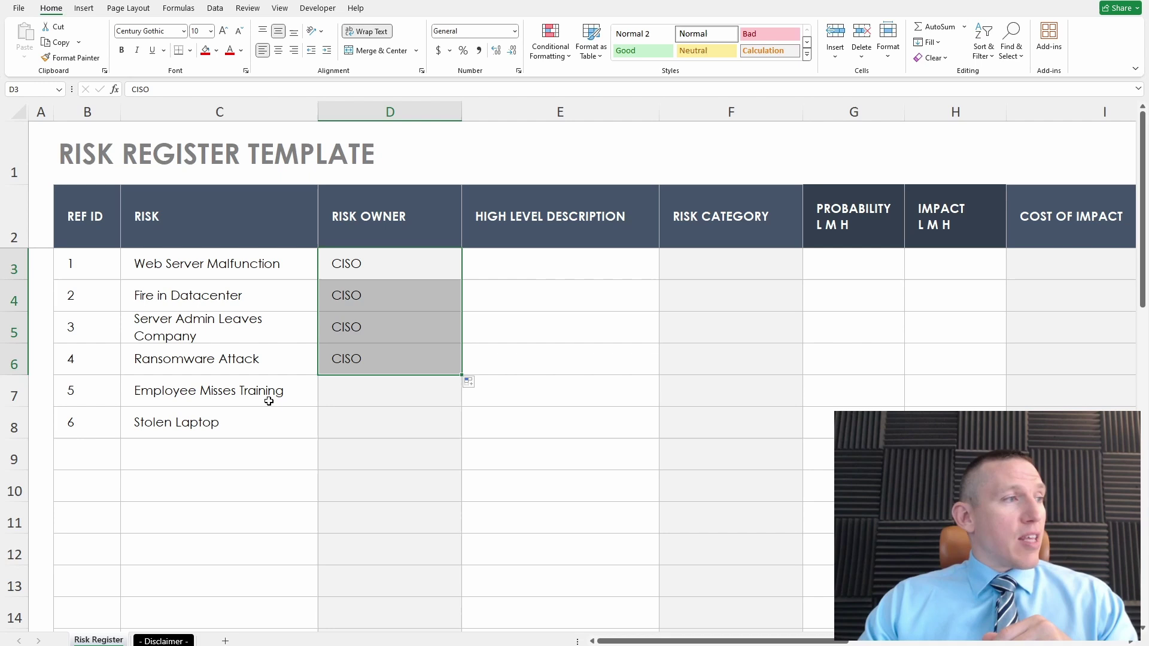
- Set HR Director as Employee Misses Training's owner and copy CISO to Stolen Laptop
click(371, 399)
text(HR)
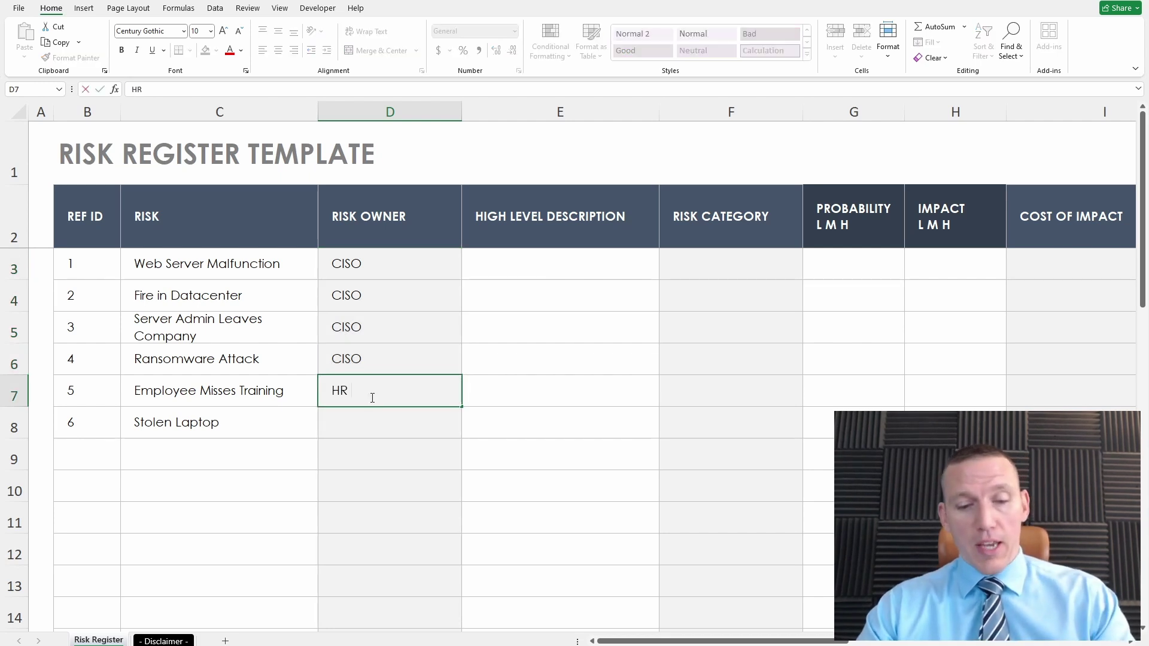
text( Director)
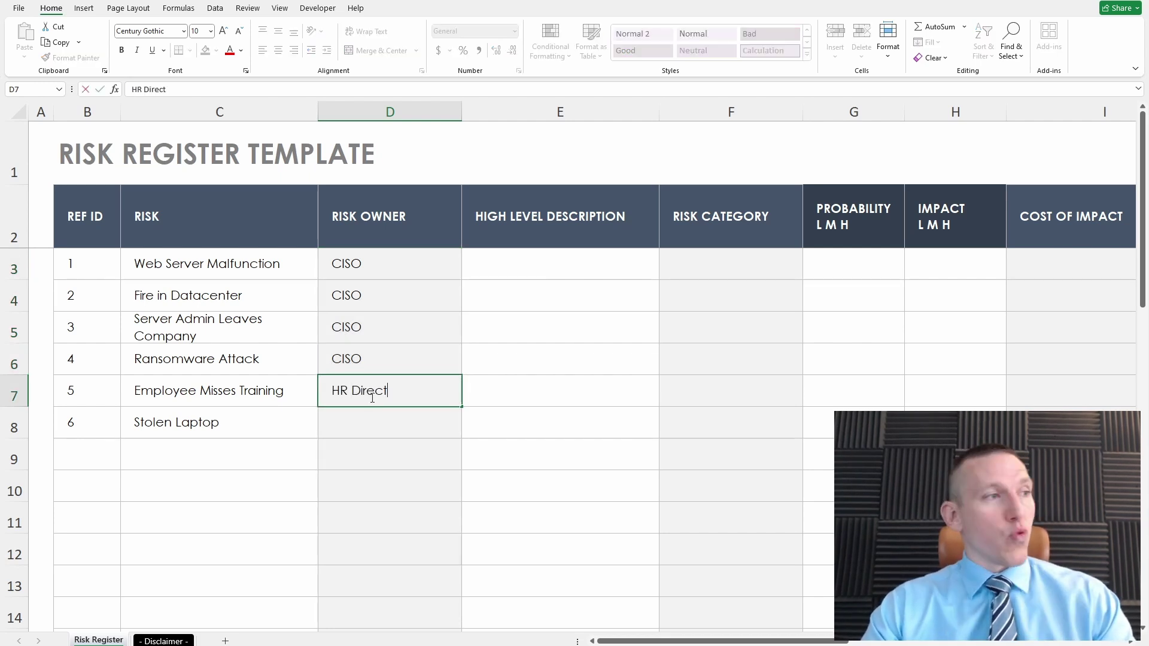
click(393, 361)
key(ctrl+c)
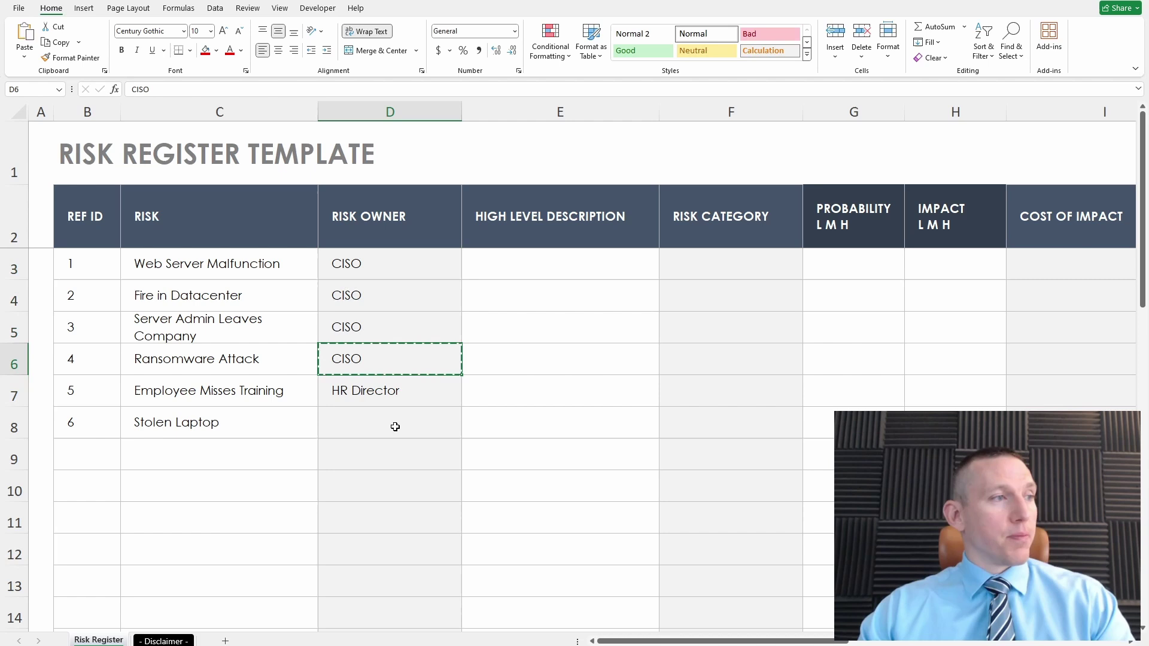
click(392, 426)
key(ctrl+v)
click(531, 389)
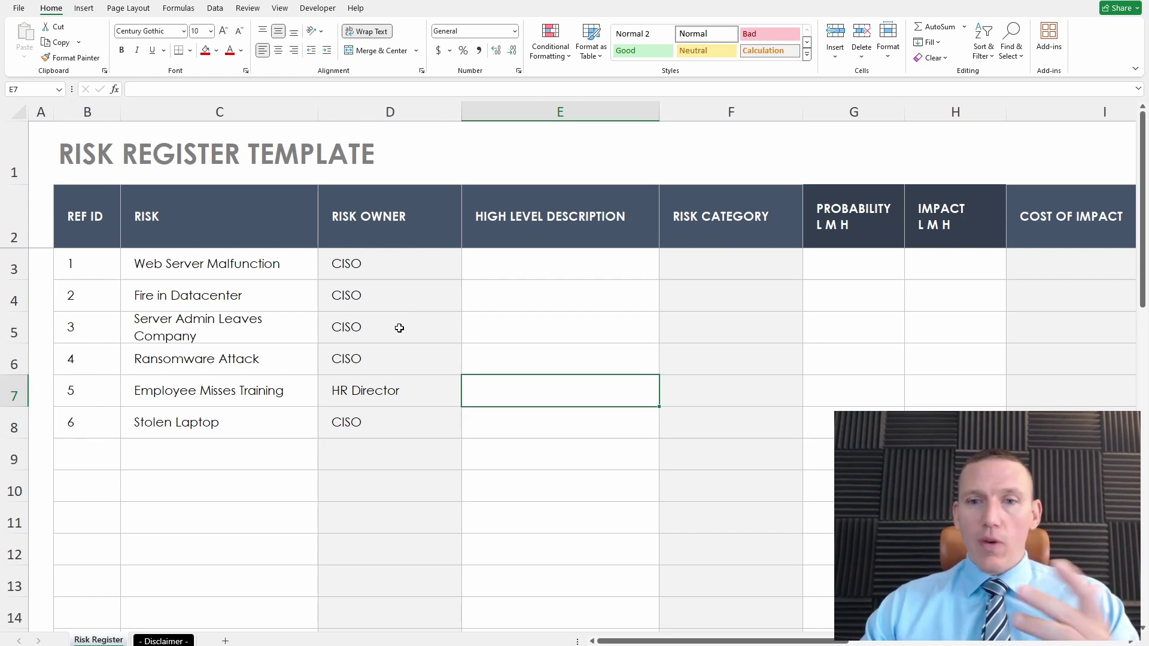
- Change the first two owners to CTO and Server Admin Leaves Company's to CISO/ HR Director
click(380, 295)
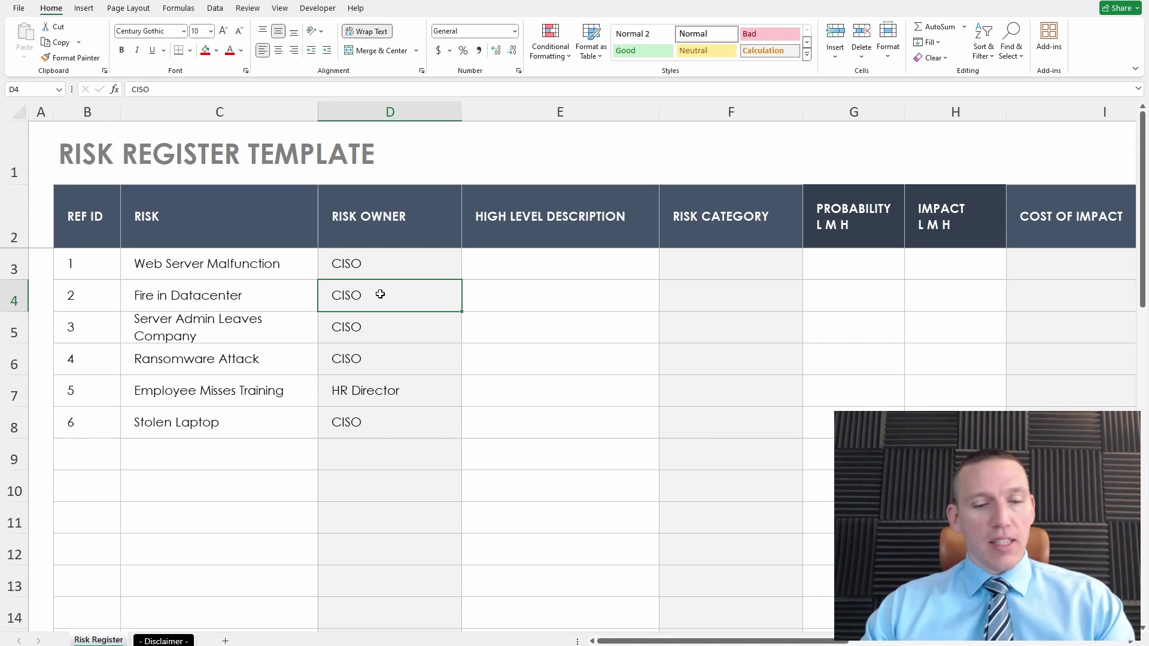
double_click(380, 295)
text(CTO)
click(383, 271)
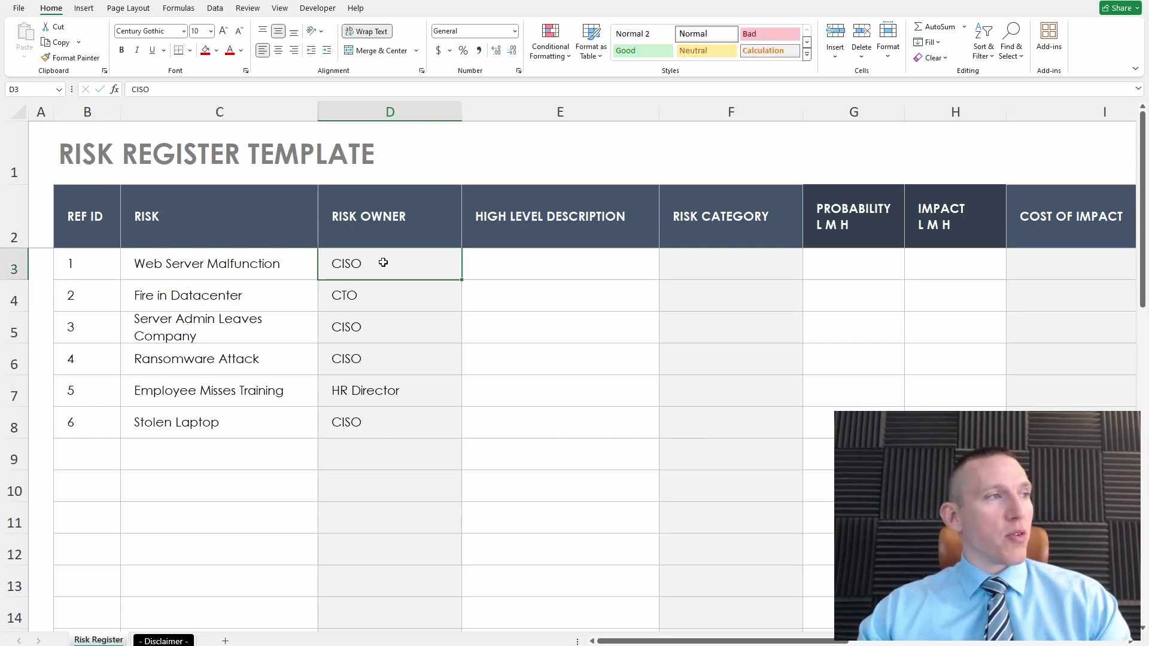
text(CTO)
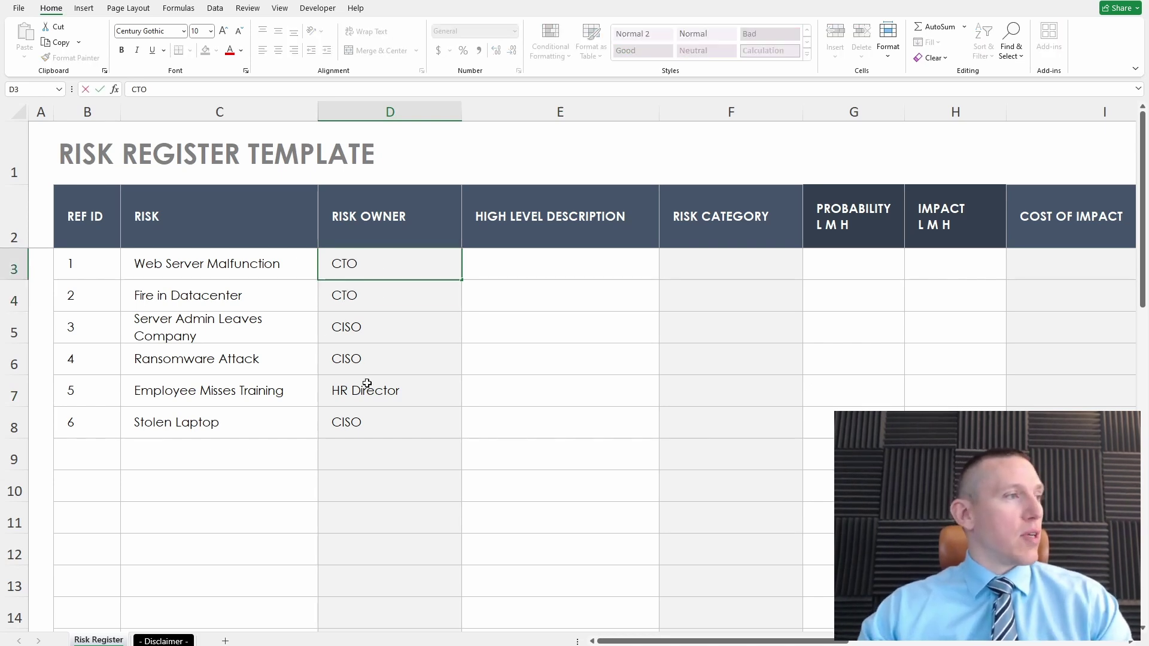
click(367, 386)
click(378, 363)
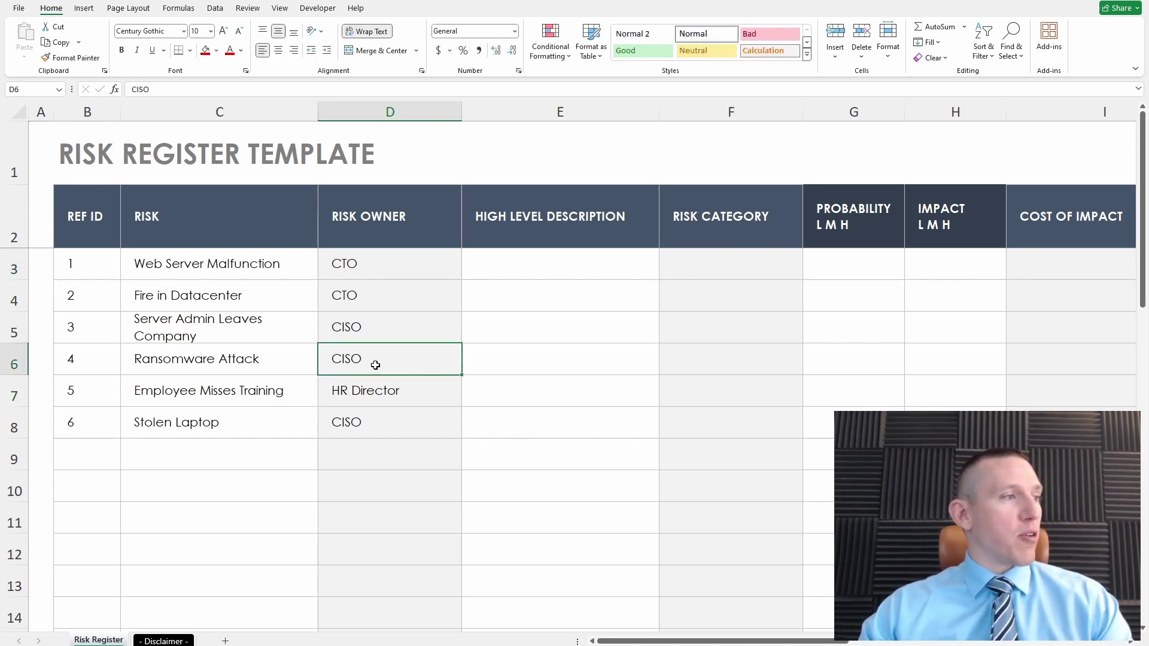
click(381, 425)
click(371, 325)
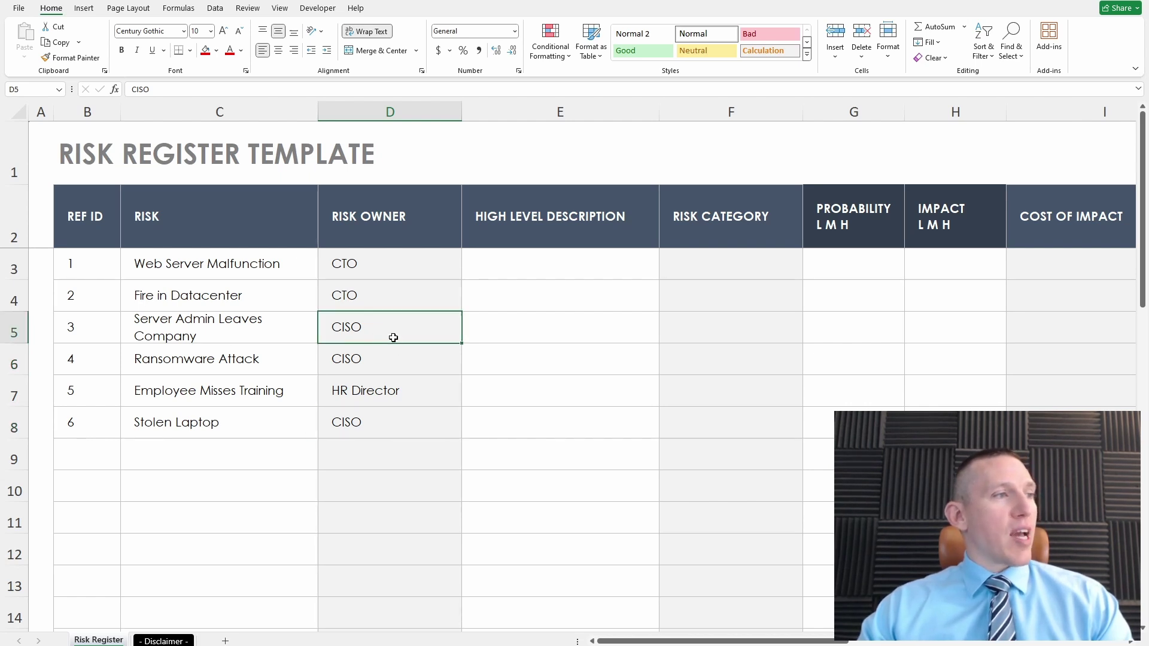
double_click(386, 329)
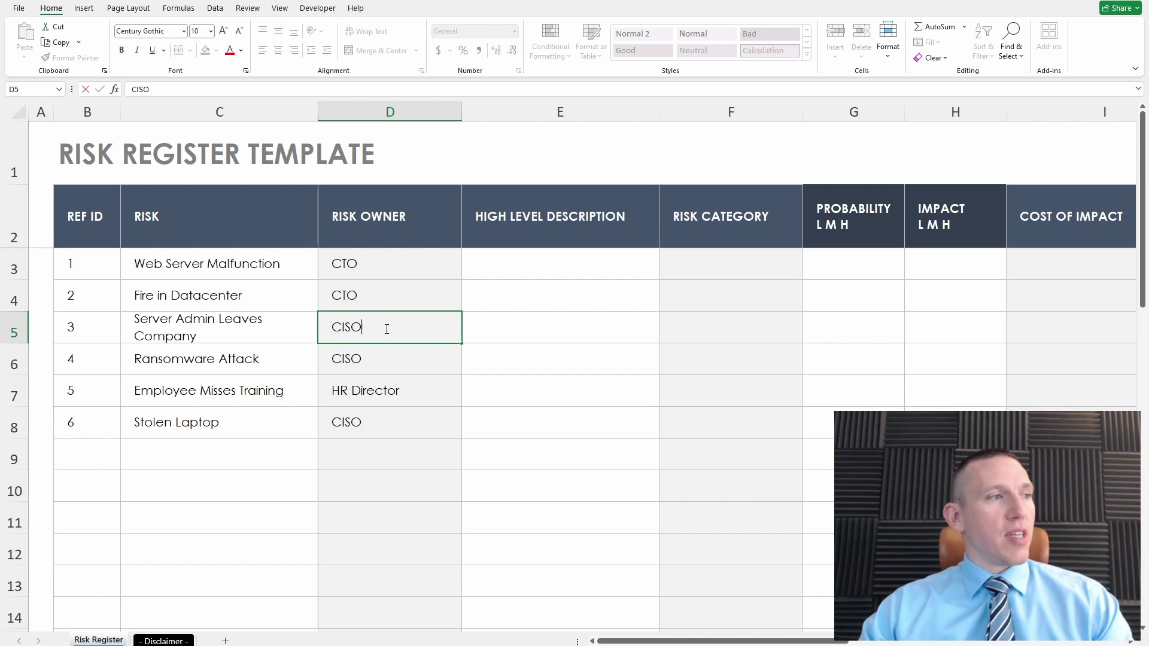
text(/ HR)
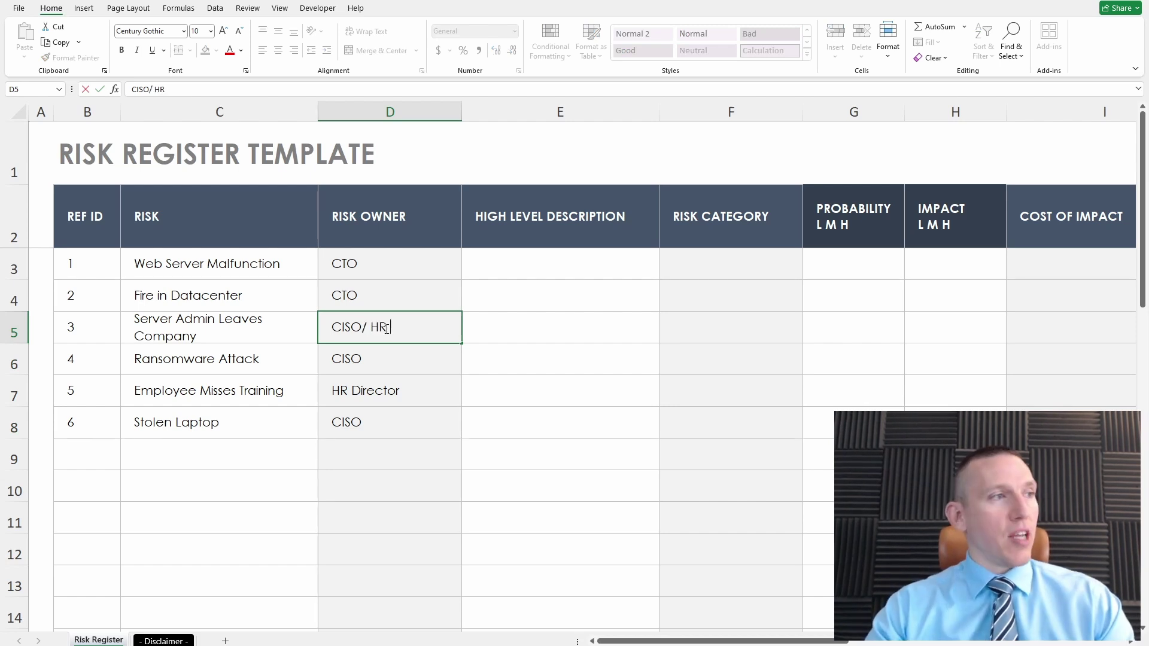
text( Director)
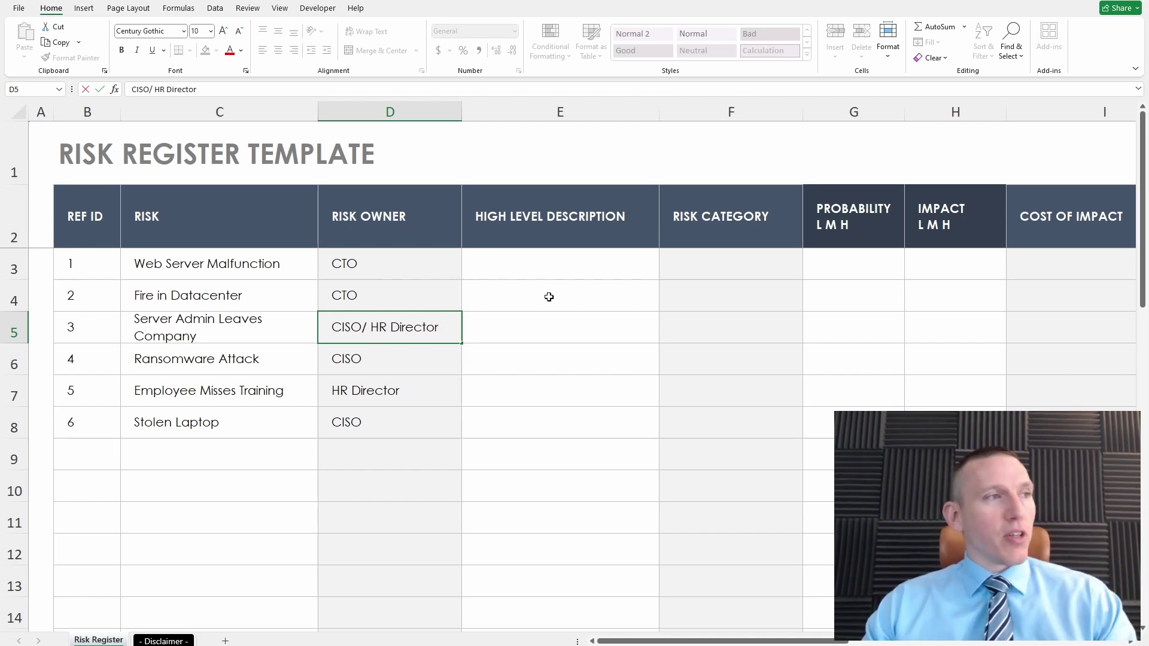
key(Tab)
- Enter 'Web server is taken offline due to a imporperly configured patch' in E3 and heighten row 3
key(Up)
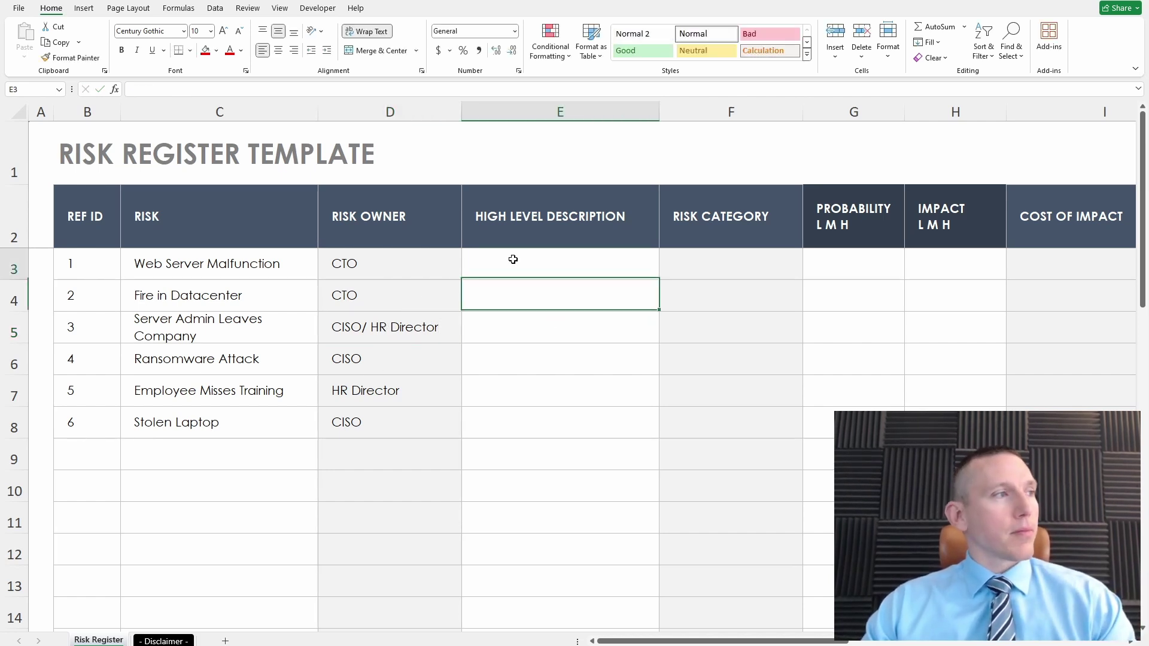
double_click(513, 259)
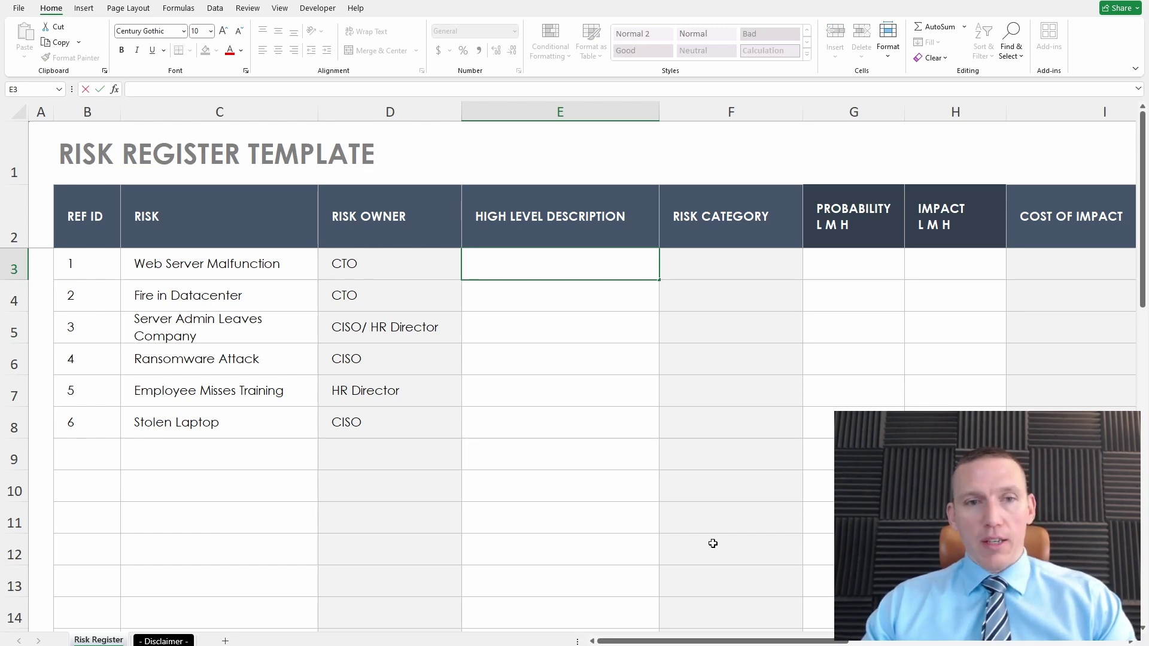
text(Web serv)
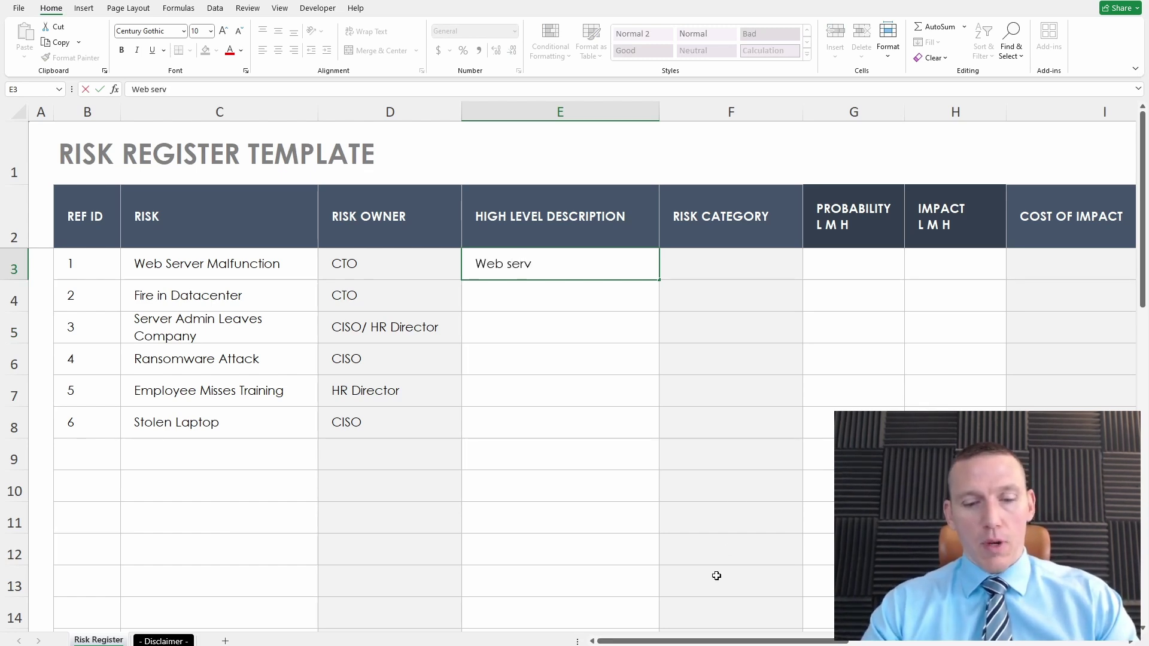
text(er is taken off)
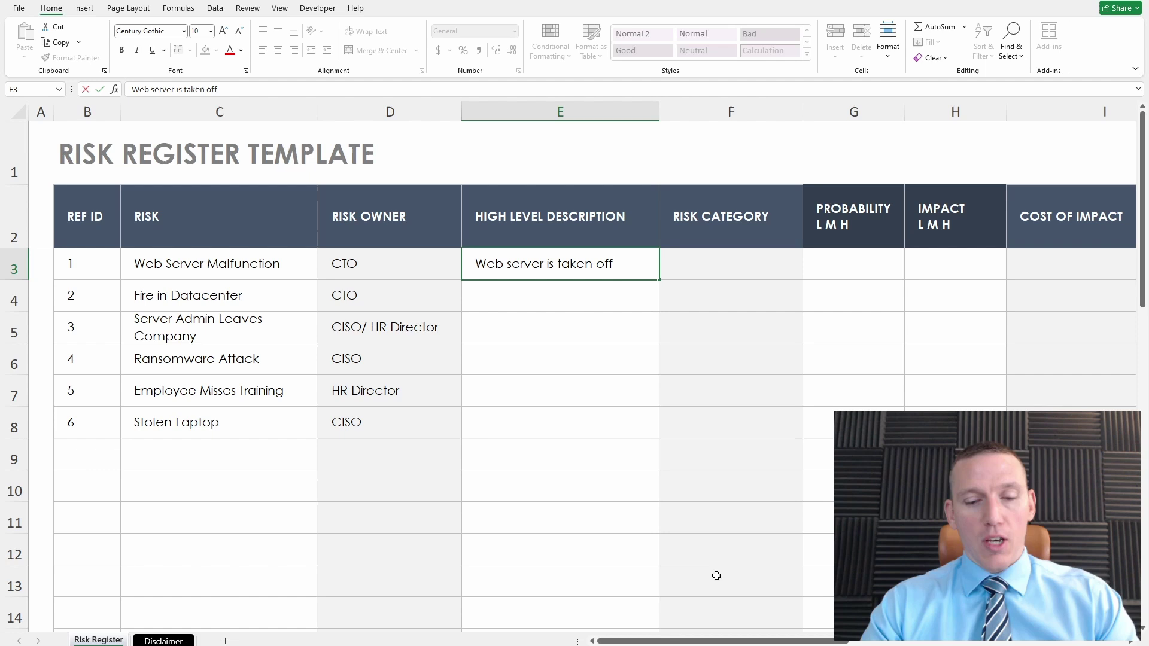
text(line due to )
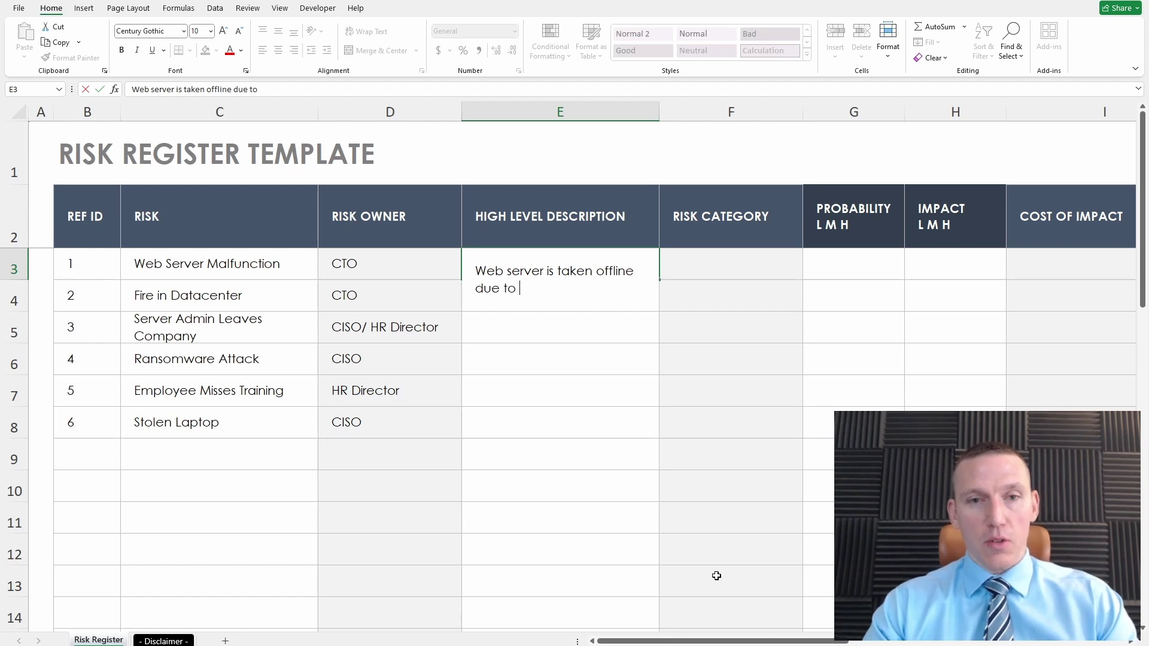
text(a )
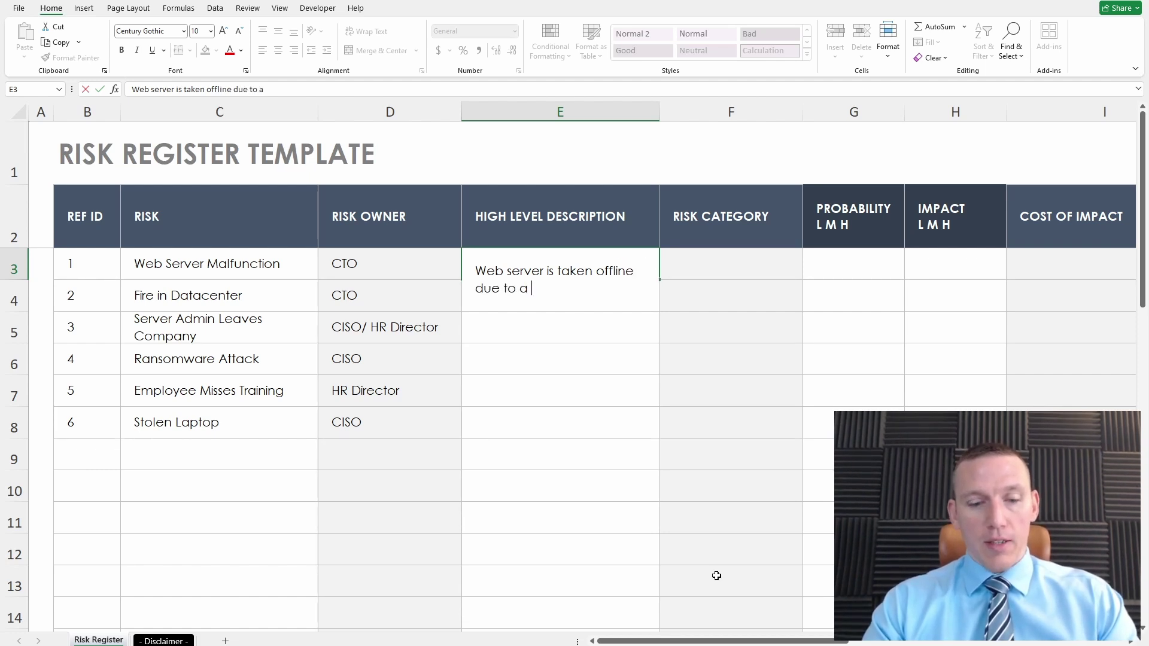
text(imporperl)
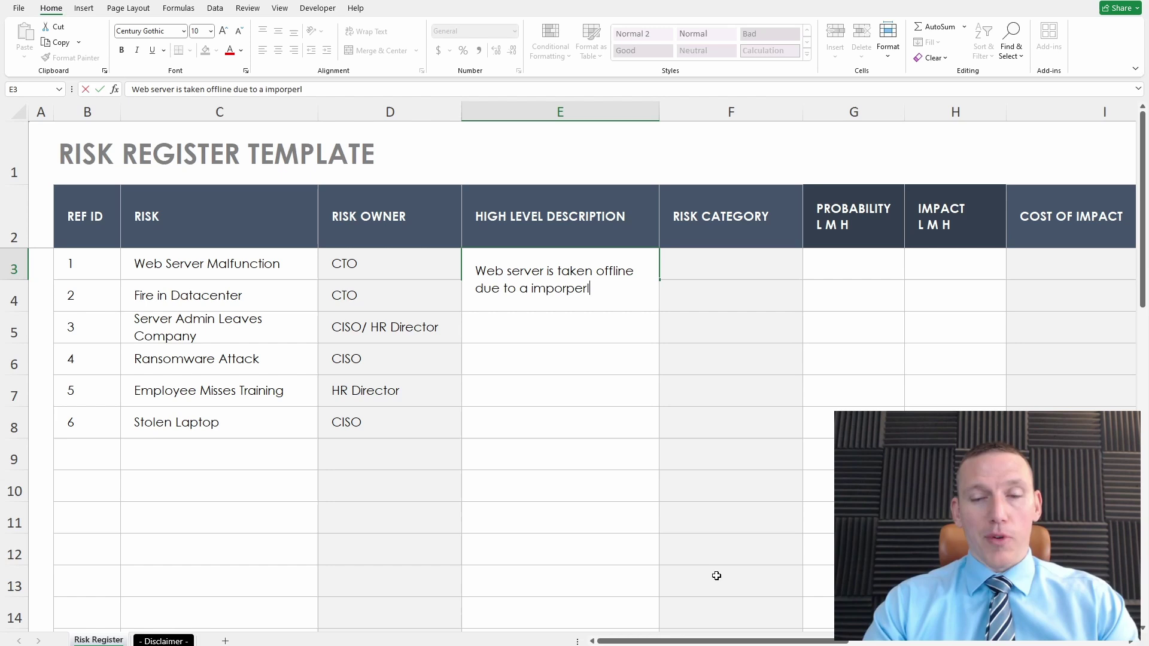
text(y configure)
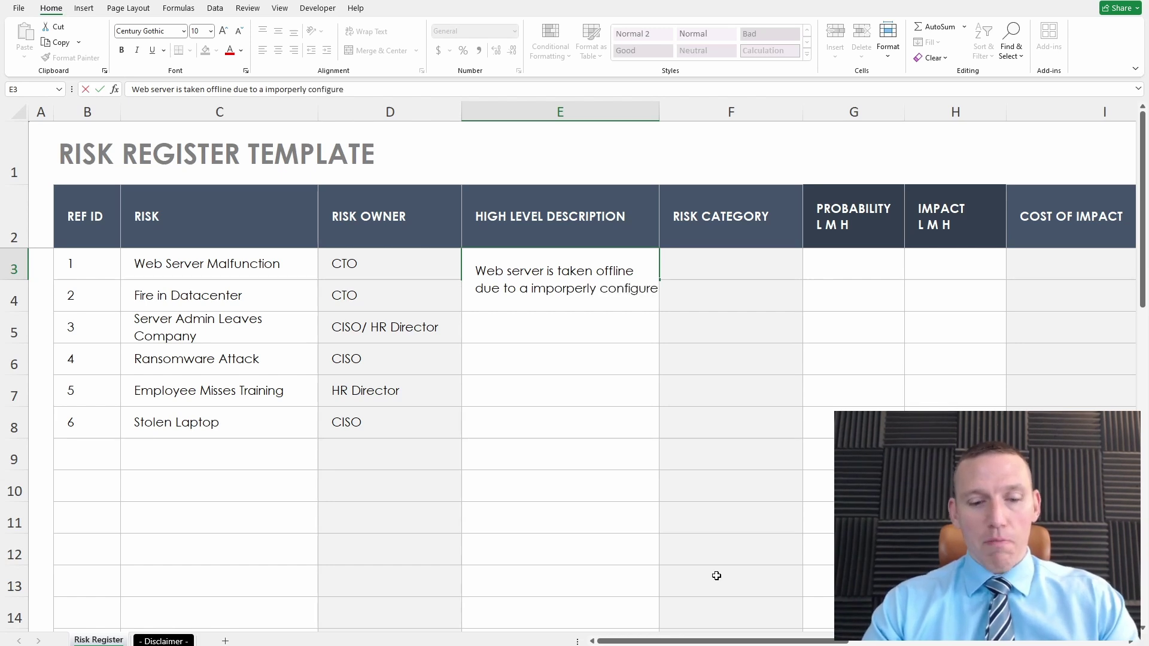
text(d patch)
click(654, 480)
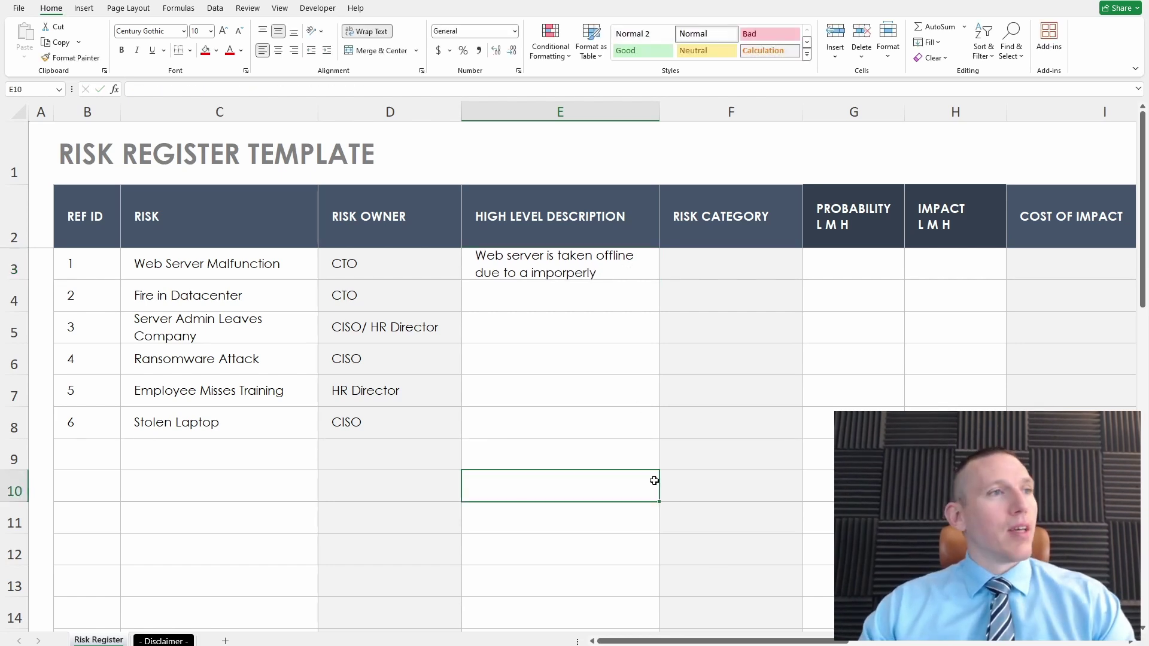
drag(18, 280, 18, 321)
- Choose Moderate from the probability dropdown in G3 for Web Server Malfunction
click(718, 276)
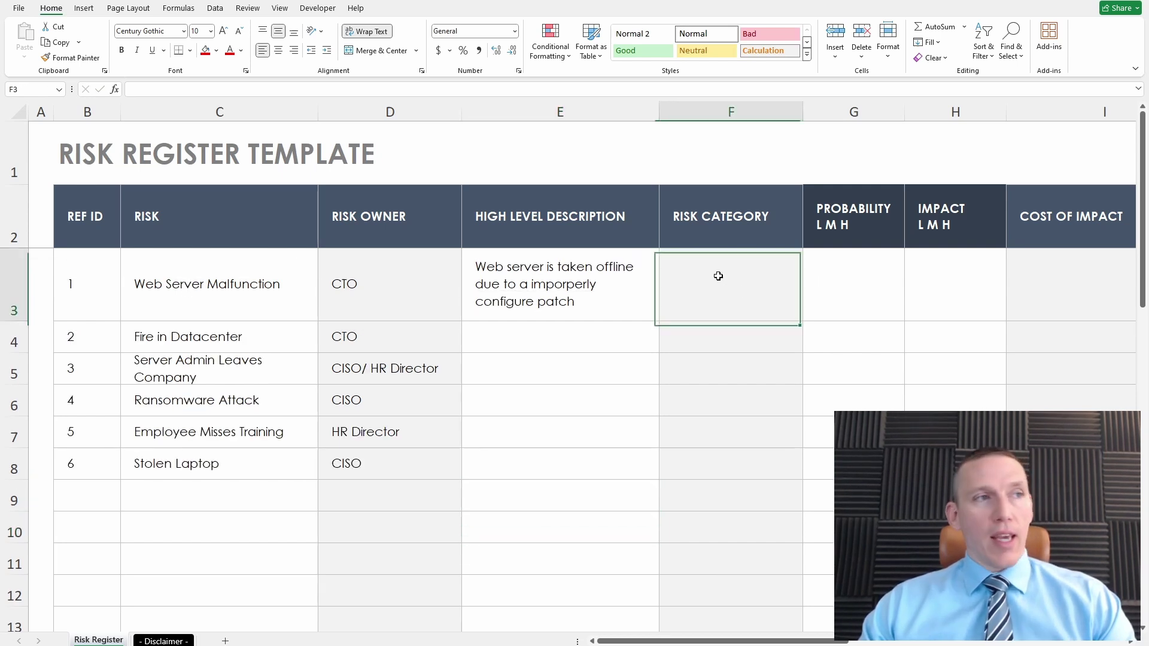
click(846, 285)
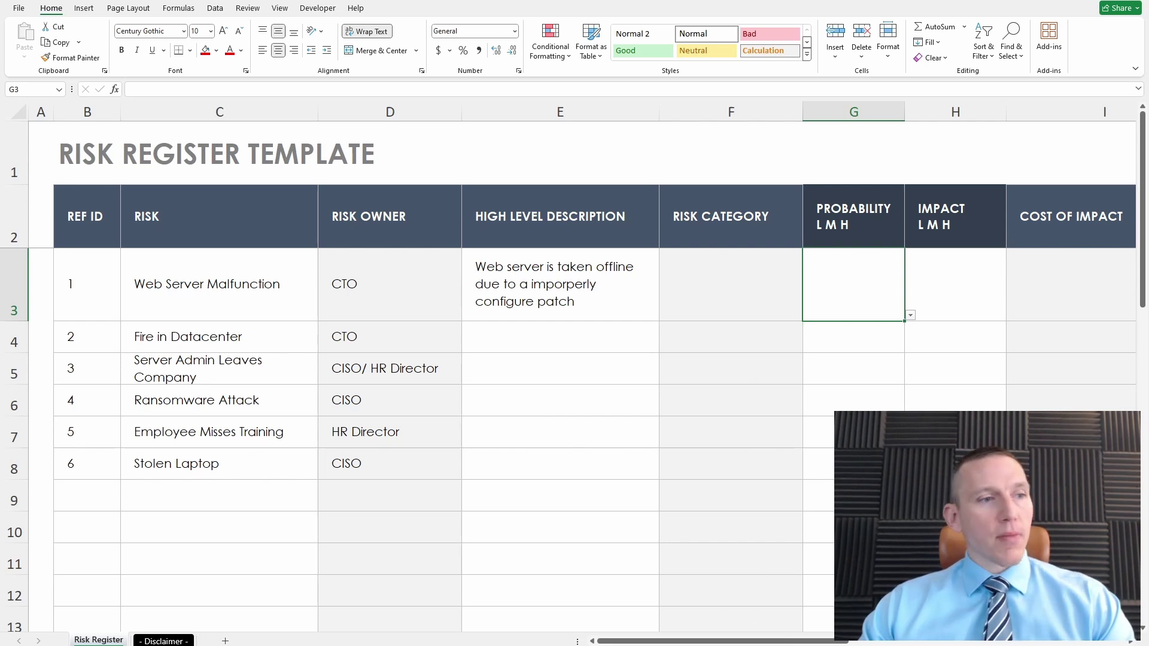
drag(732, 641, 834, 629)
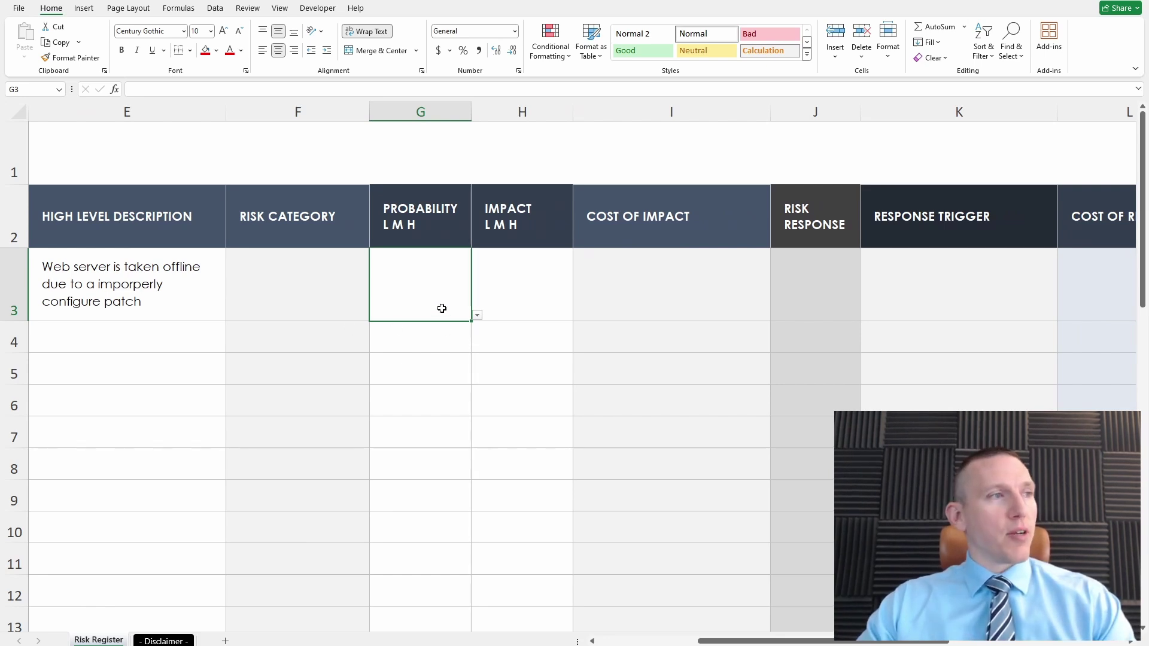
click(477, 316)
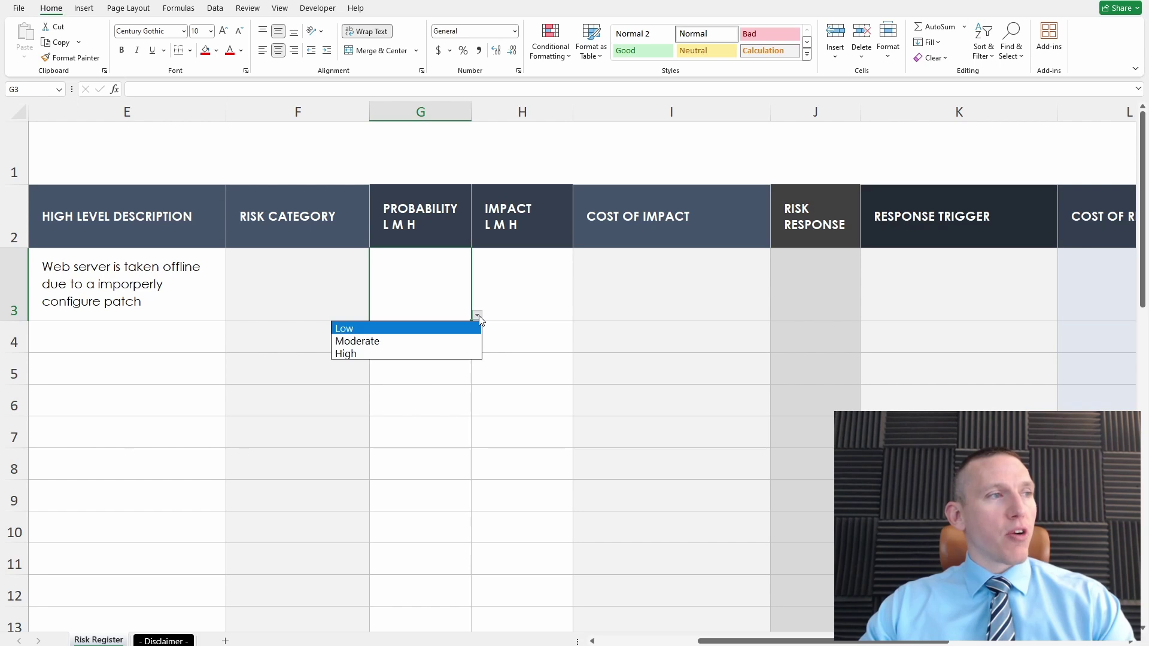
click(398, 351)
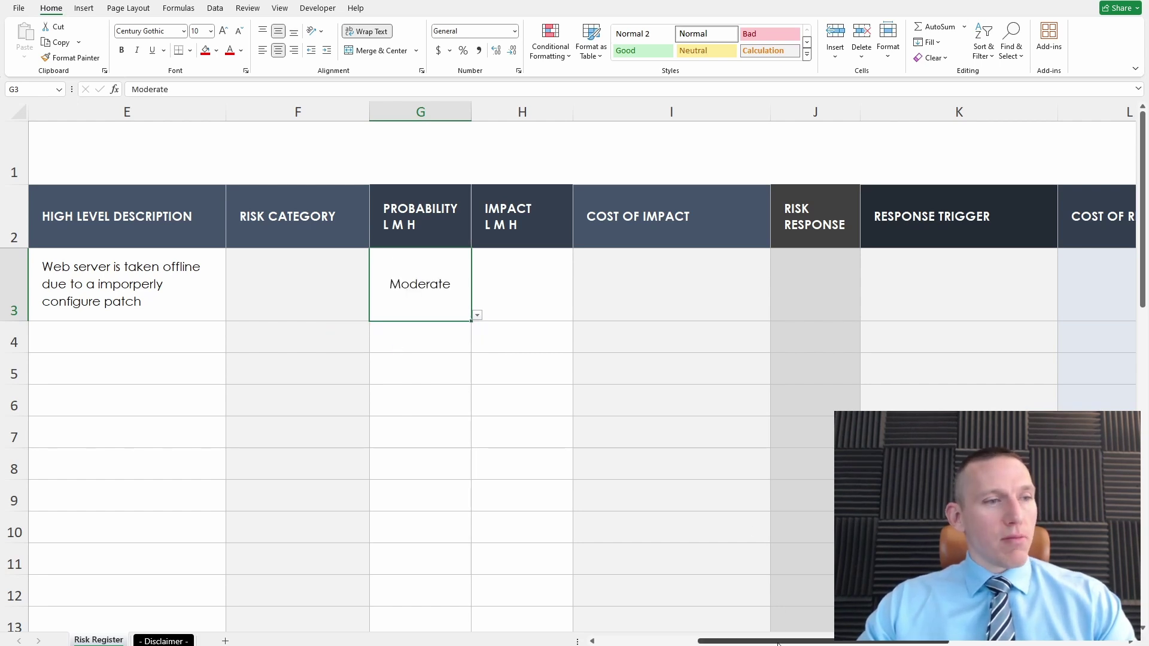
mouse_move(778, 644)
mouse_down()
mouse_move(678, 644)
mouse_move(696, 618)
mouse_move(748, 641)
mouse_move(808, 641)
mouse_move(798, 641)
mouse_up()
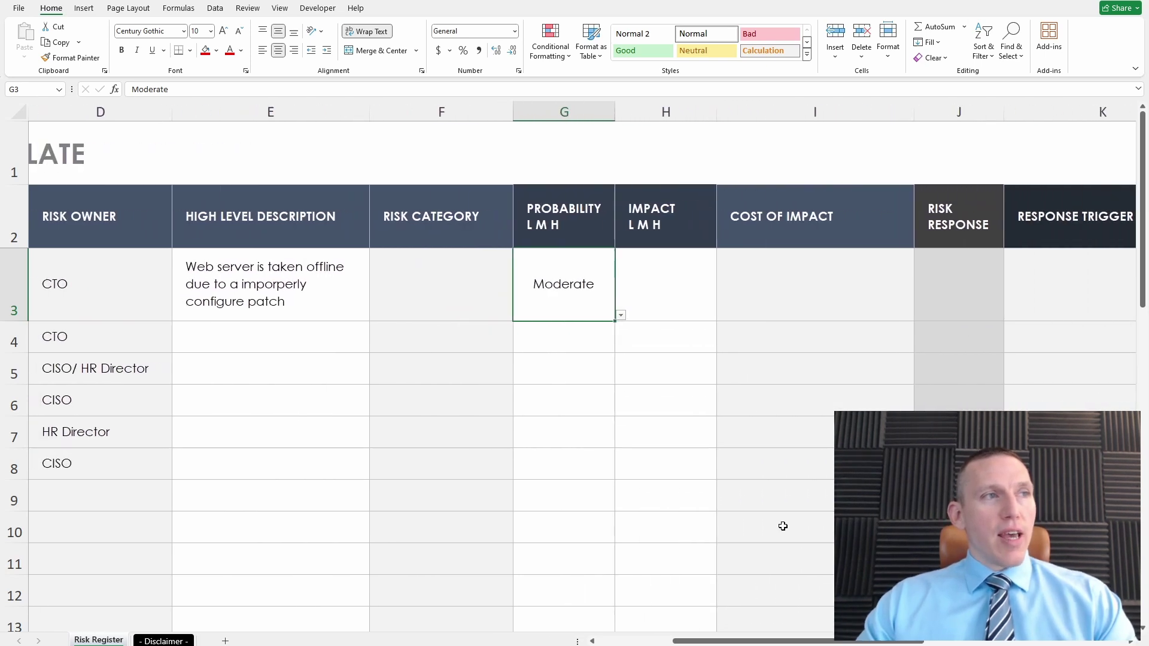
- Pick Moderate from the Low/Moderate/High impact list in H3
click(687, 284)
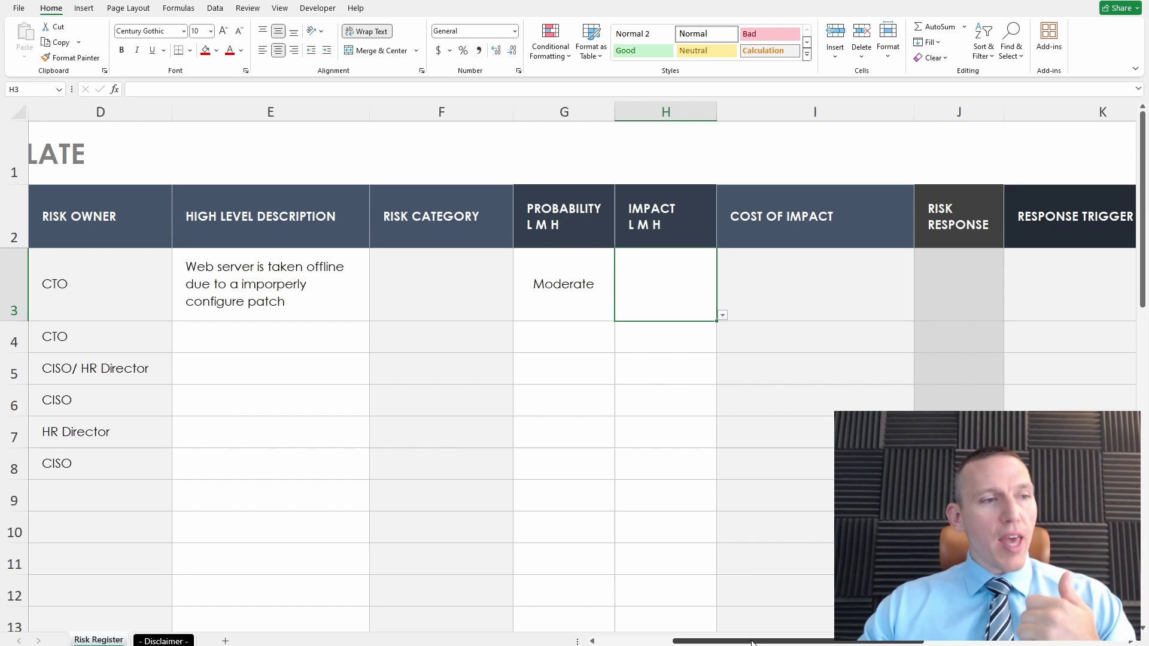
mouse_move(756, 641)
mouse_down()
mouse_move(718, 641)
mouse_move(753, 642)
mouse_up()
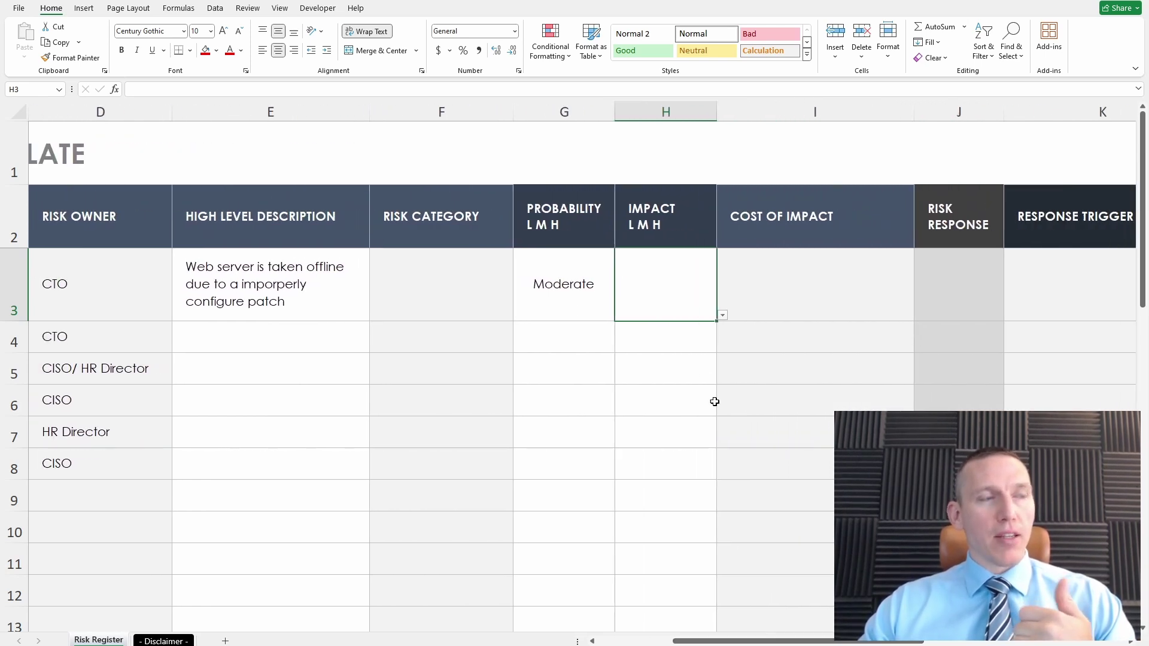
click(722, 316)
click(659, 346)
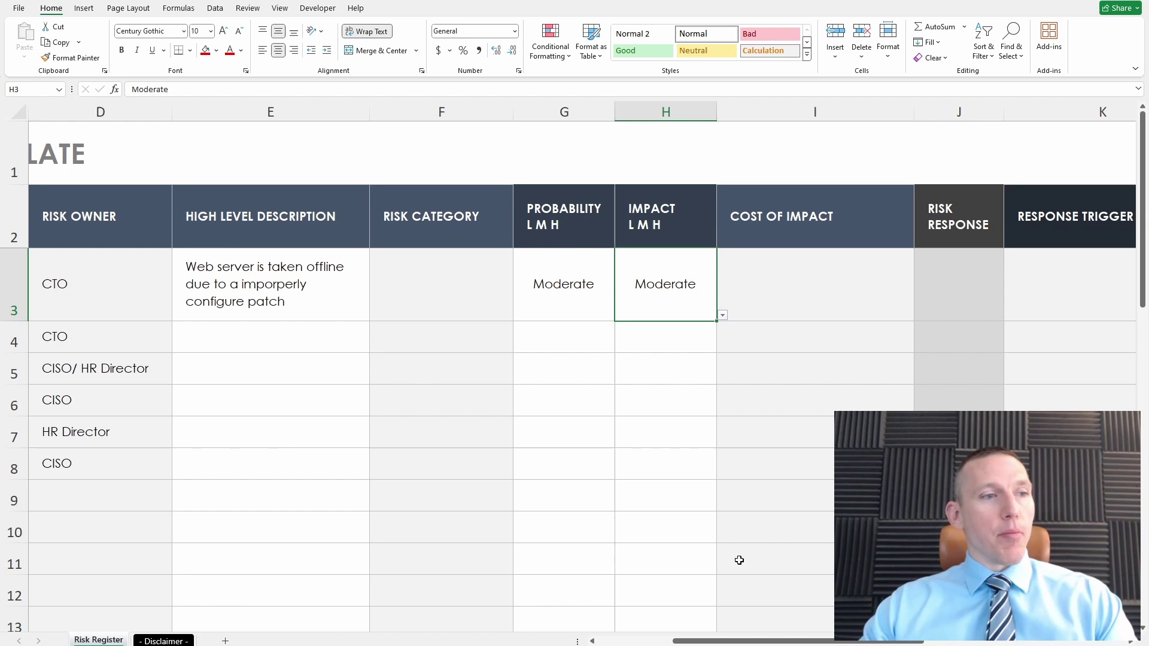
drag(778, 641, 802, 641)
- Enter $21,000 in cell I3 as the web server risk's cost of impact
double_click(681, 266)
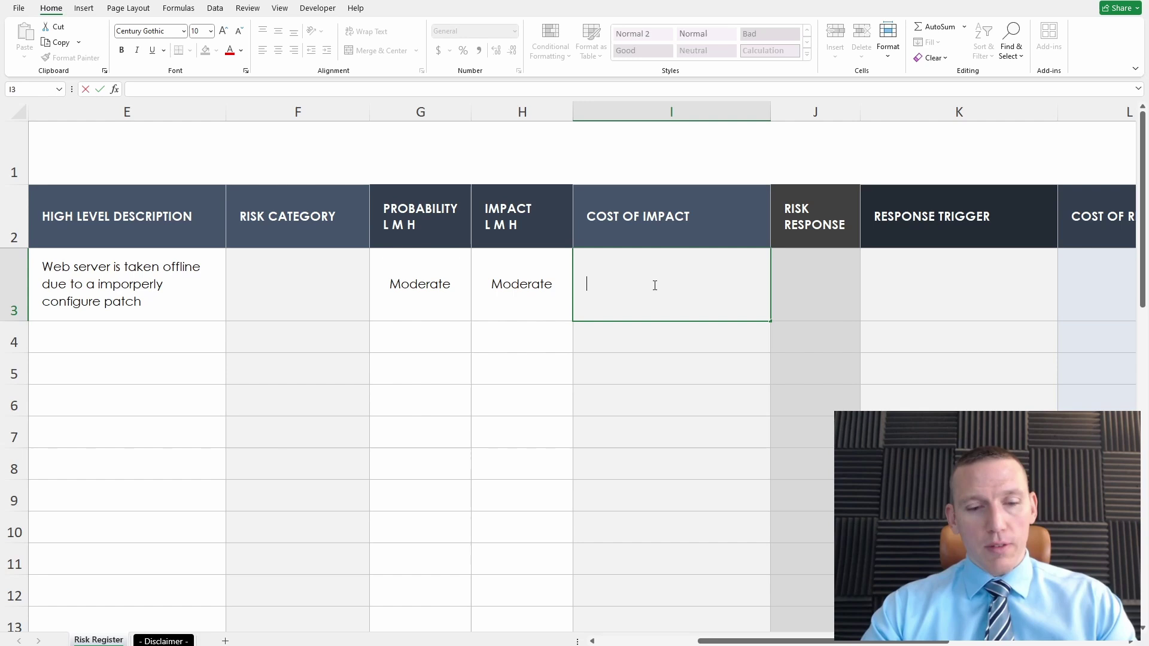
text($)
key(BackSpace)
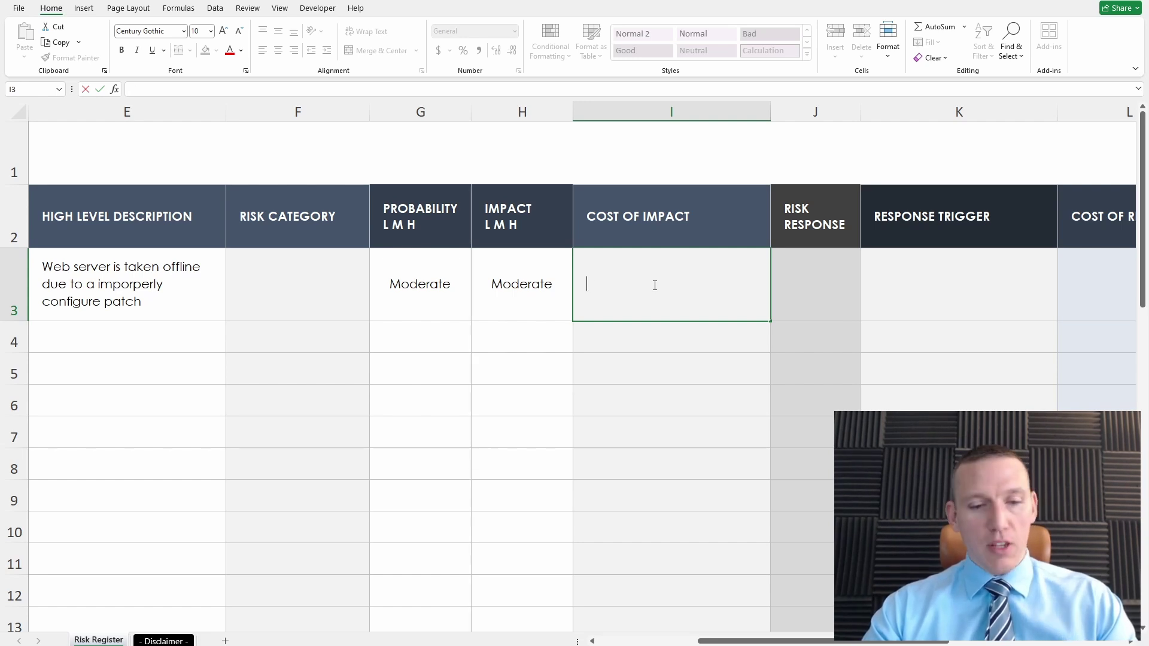
text($21,000)
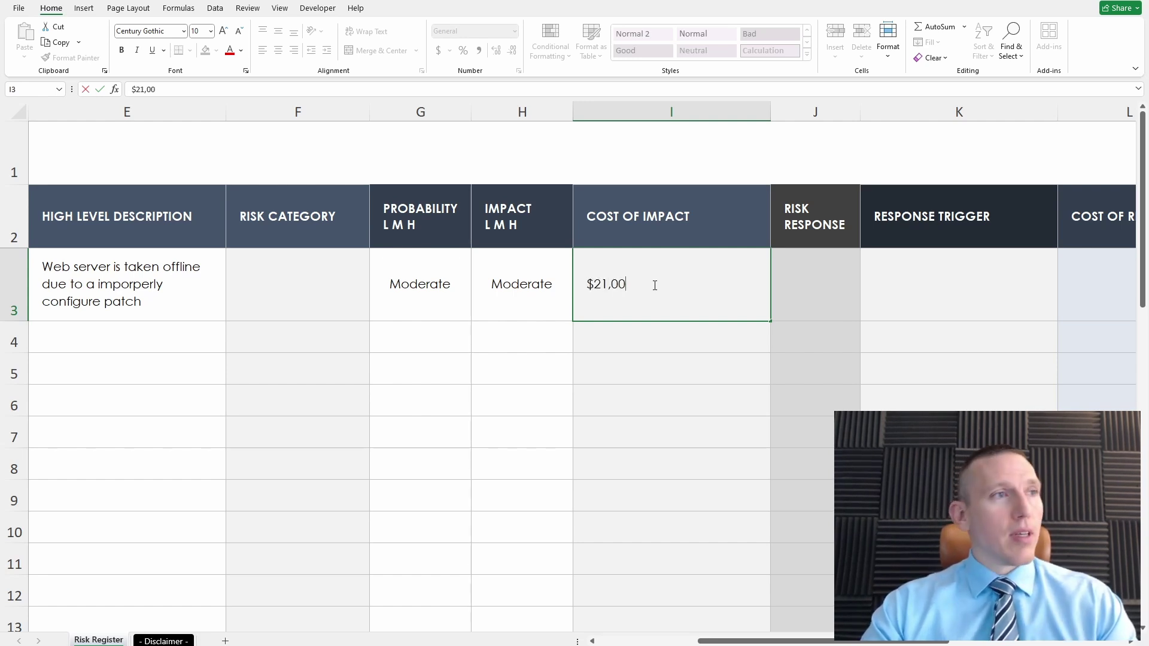
key(Tab)
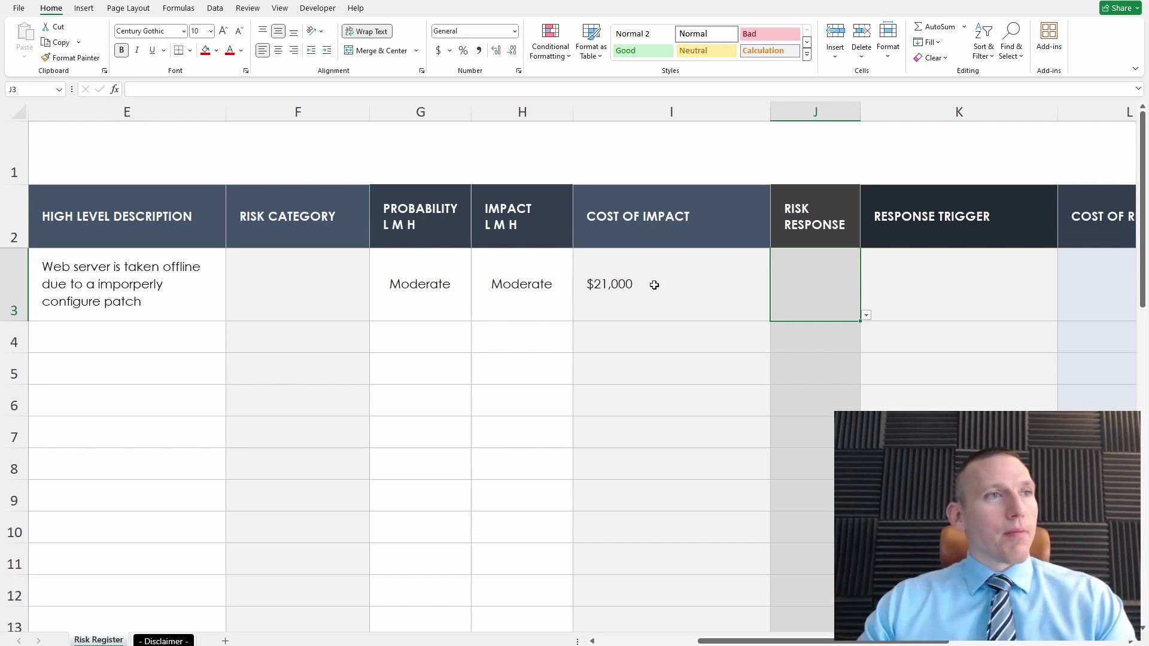
- Select MITIGATE from the response list in J3
click(866, 314)
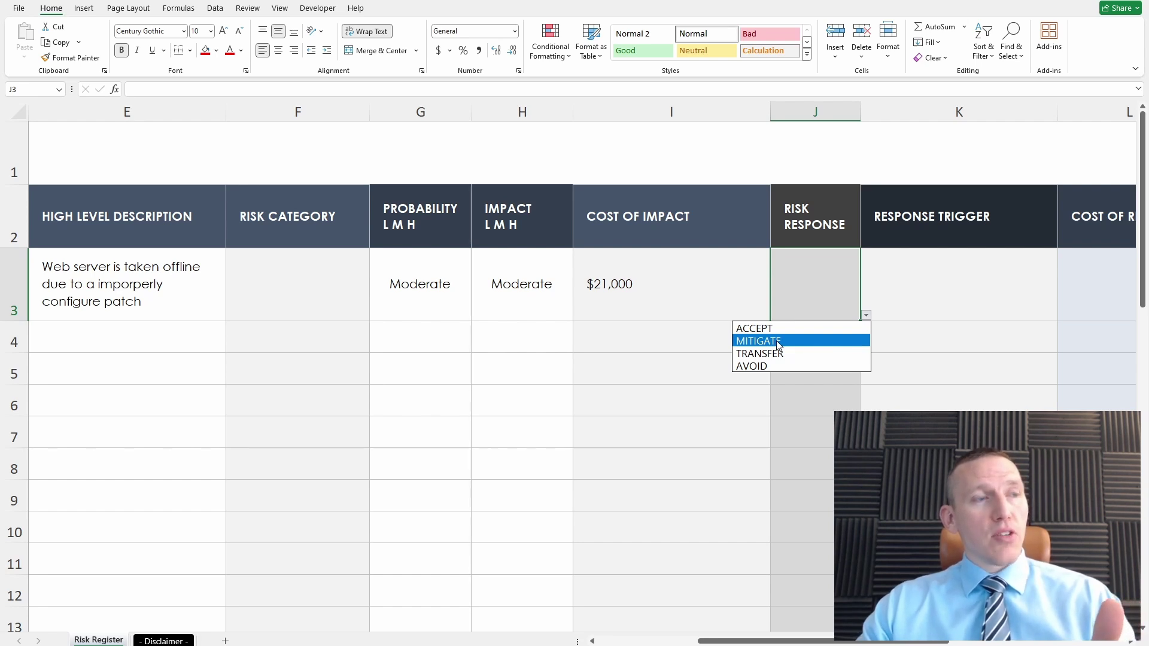
click(777, 342)
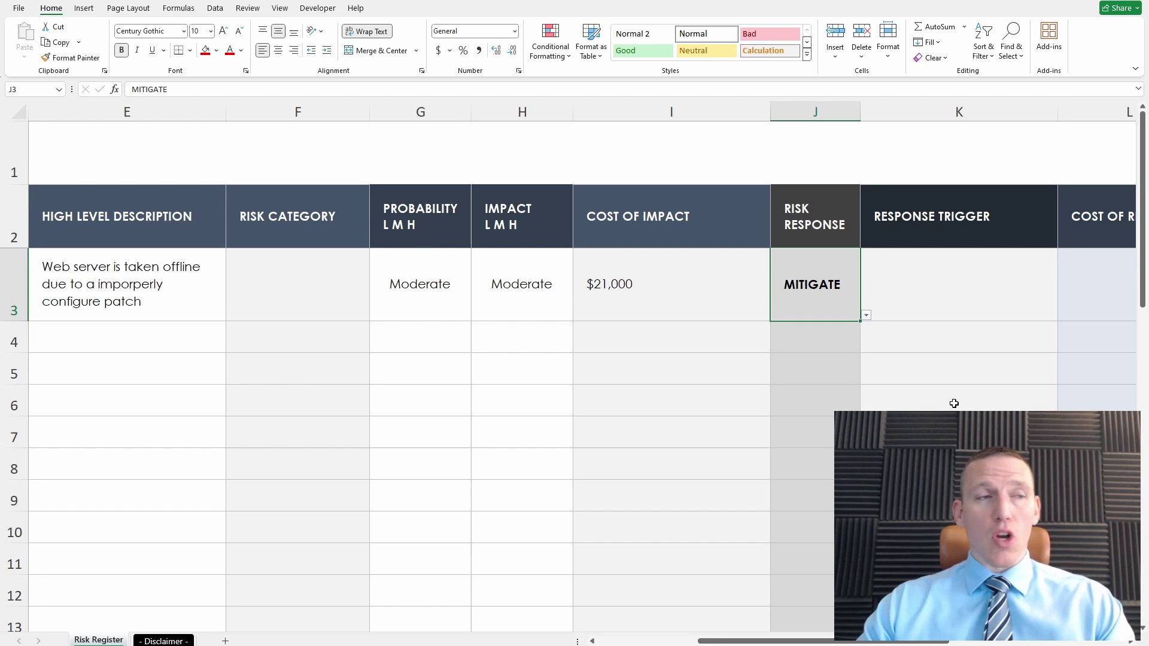
- Type 'Install a server cluster' into M3 as the first risk's response description
click(983, 215)
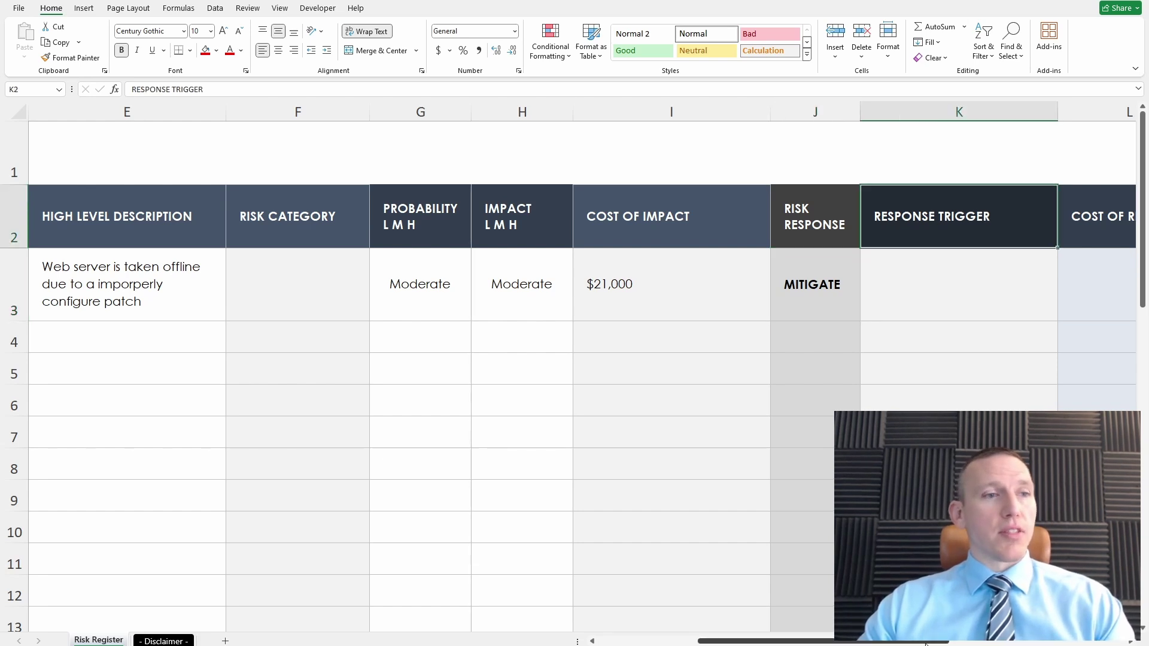
drag(932, 642, 1033, 642)
double_click(728, 261)
text(Install a)
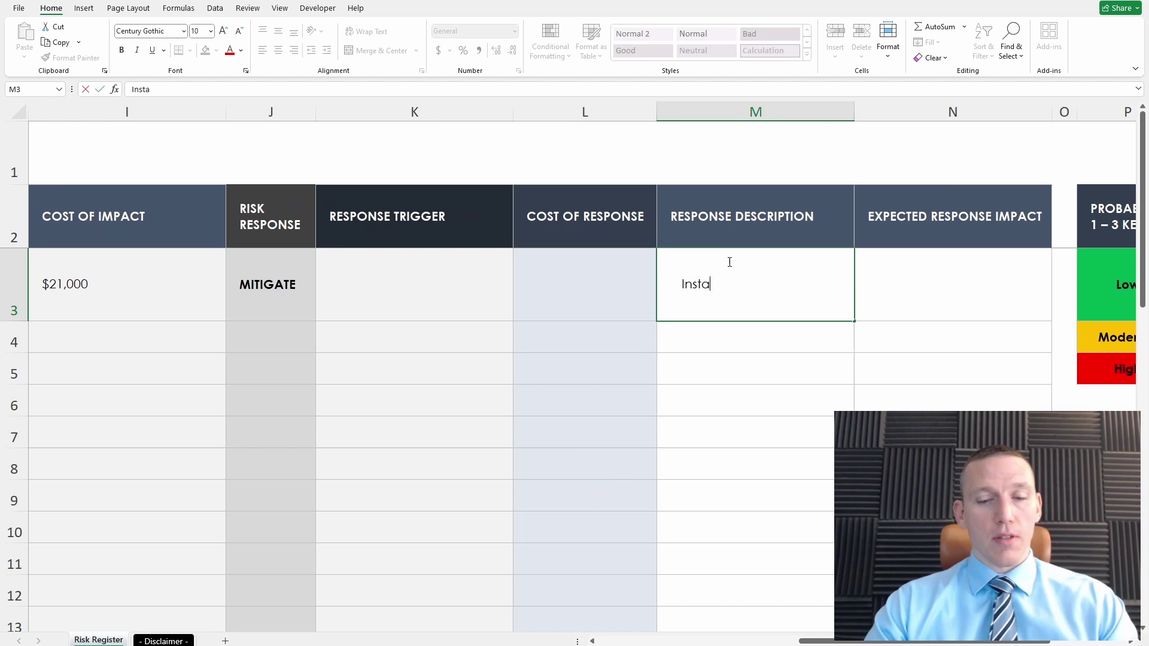
key(BackSpace)
key(BackSpace)
key(BackSpace)
key(BackSpace)
key(BackSpace)
key(BackSpace)
key(BackSpace)
key(BackSpace)
key(BackSpace)
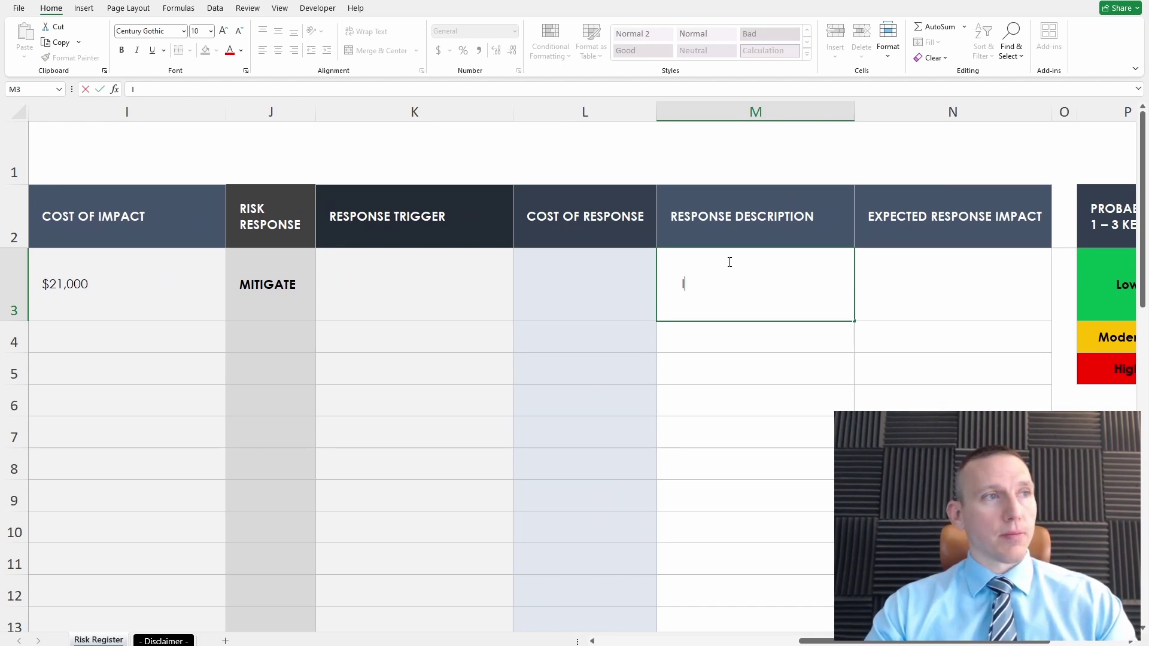
text(Is)
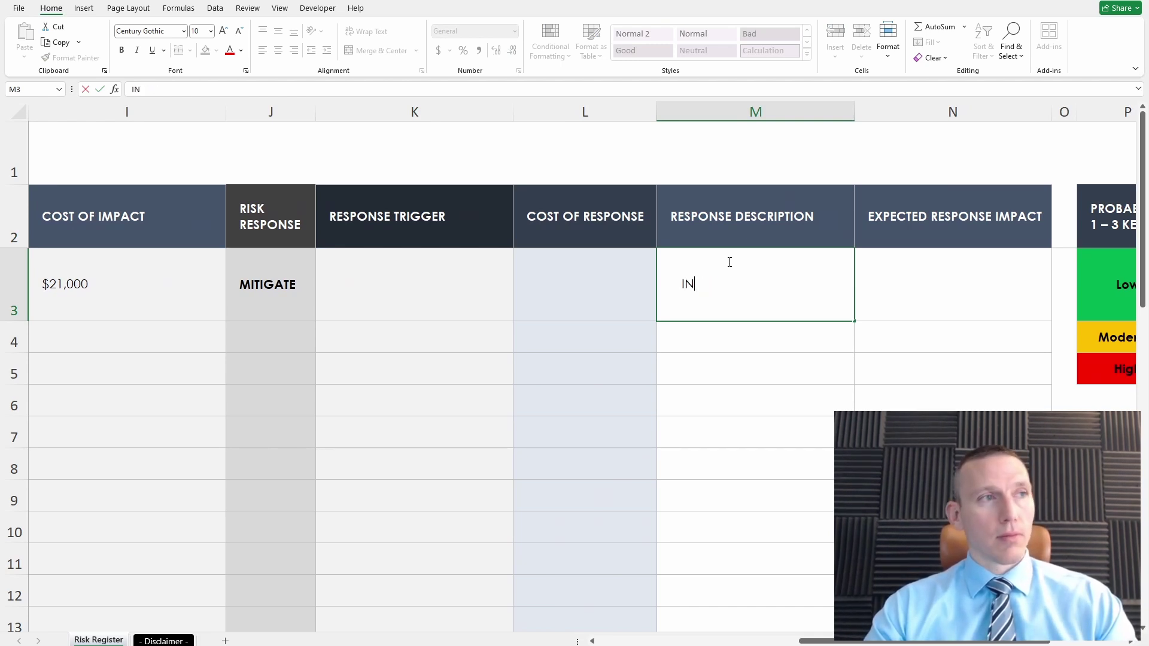
key(BackSpace)
text(nstall a )
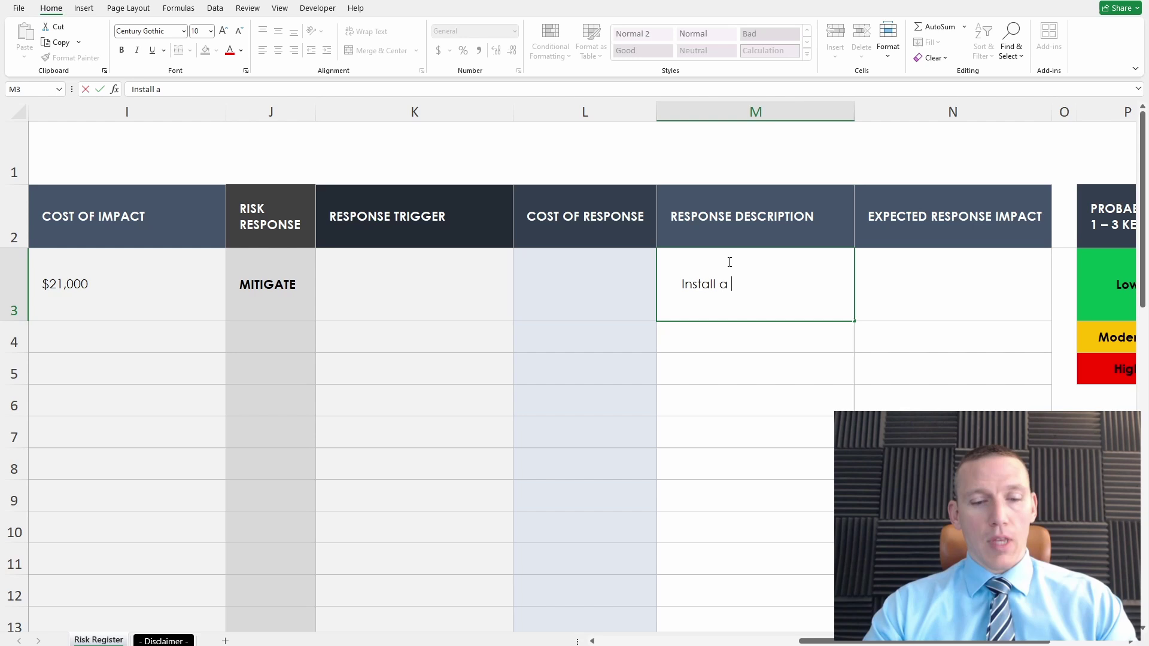
text(server cluster)
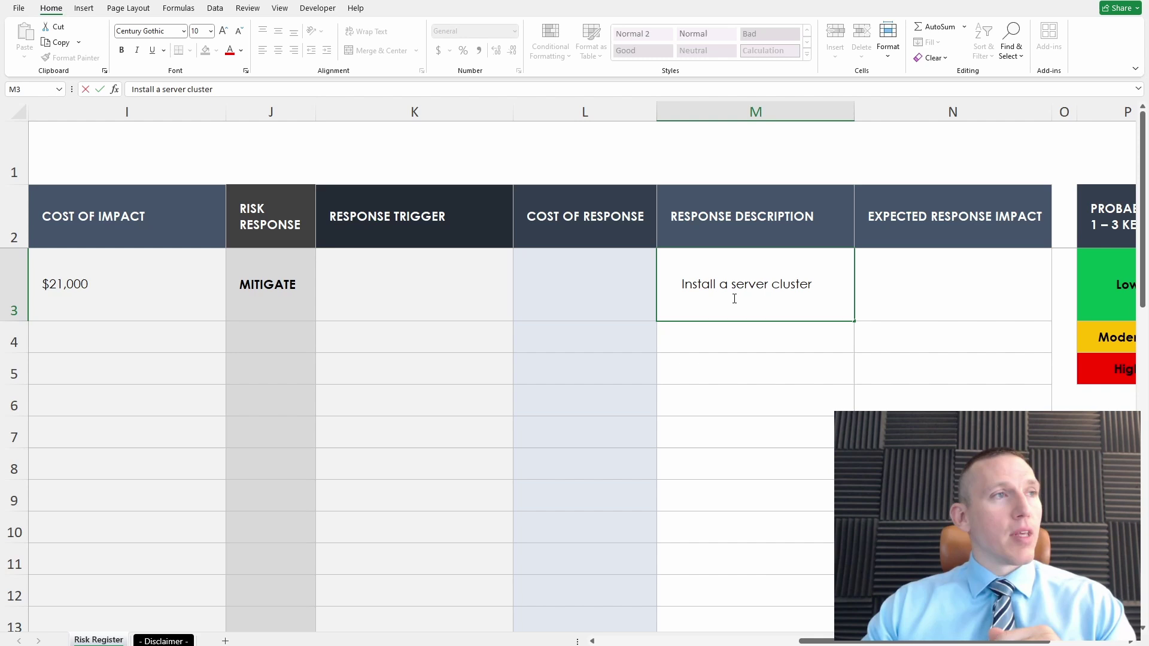
drag(849, 641, 774, 644)
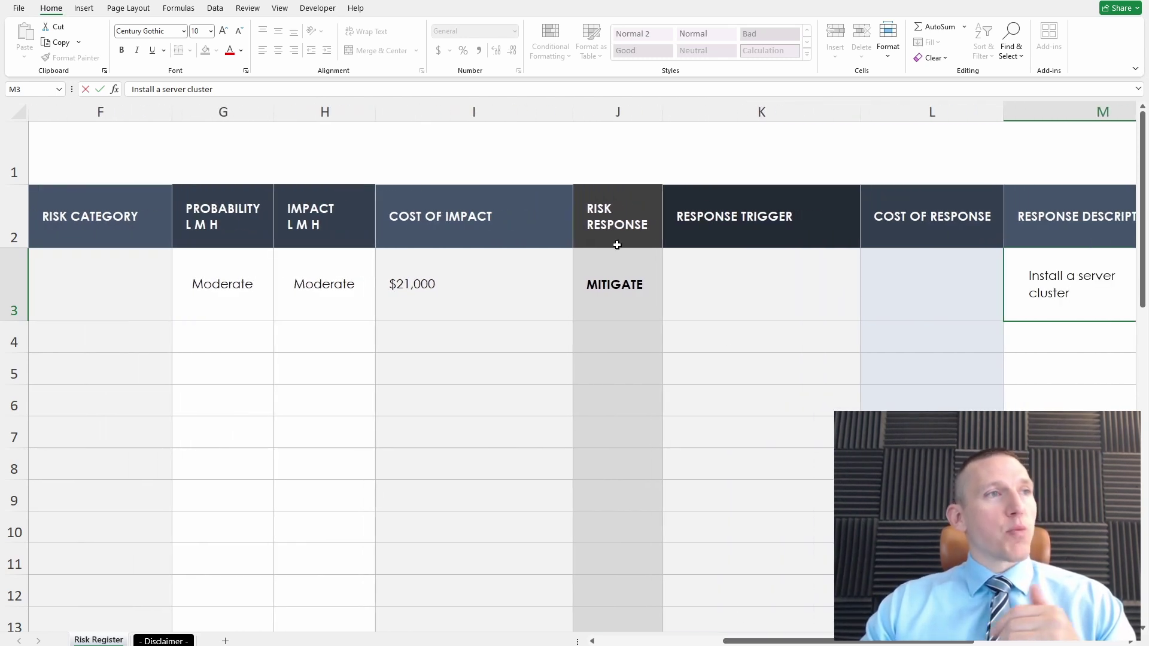
- Delete the Response Trigger column (column K)
right_click(762, 111)
click(796, 248)
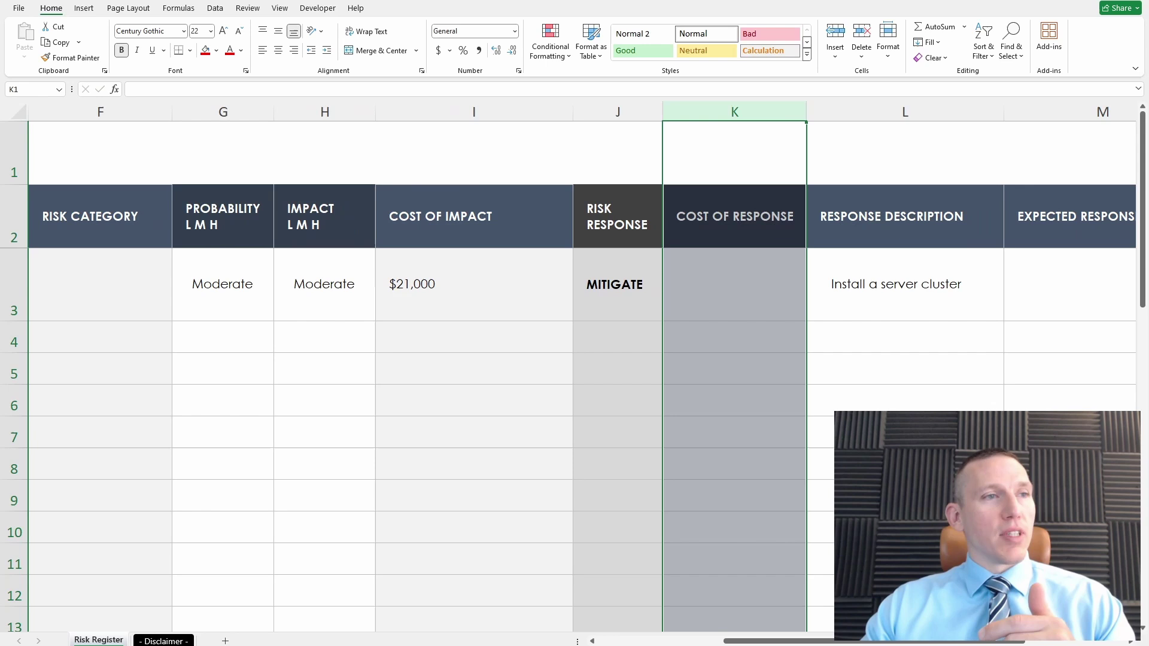
click(880, 370)
- Enter $21,000 in K3 as the web server risk's cost of response
click(778, 291)
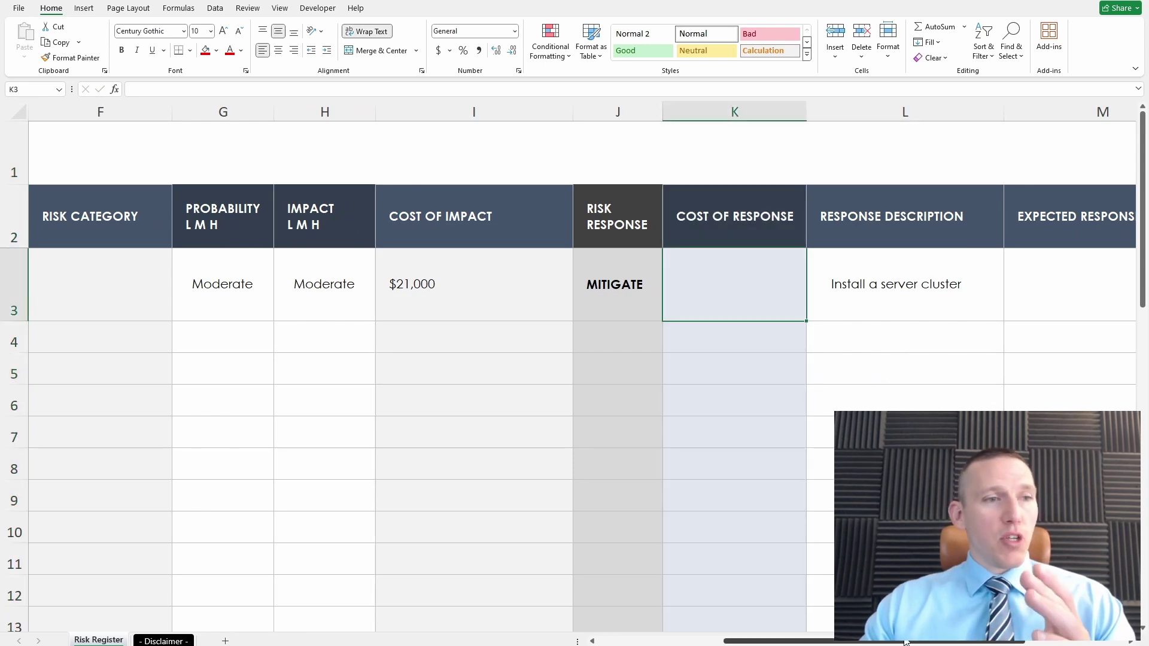
mouse_move(907, 642)
mouse_down()
mouse_move(832, 642)
mouse_move(907, 642)
mouse_up()
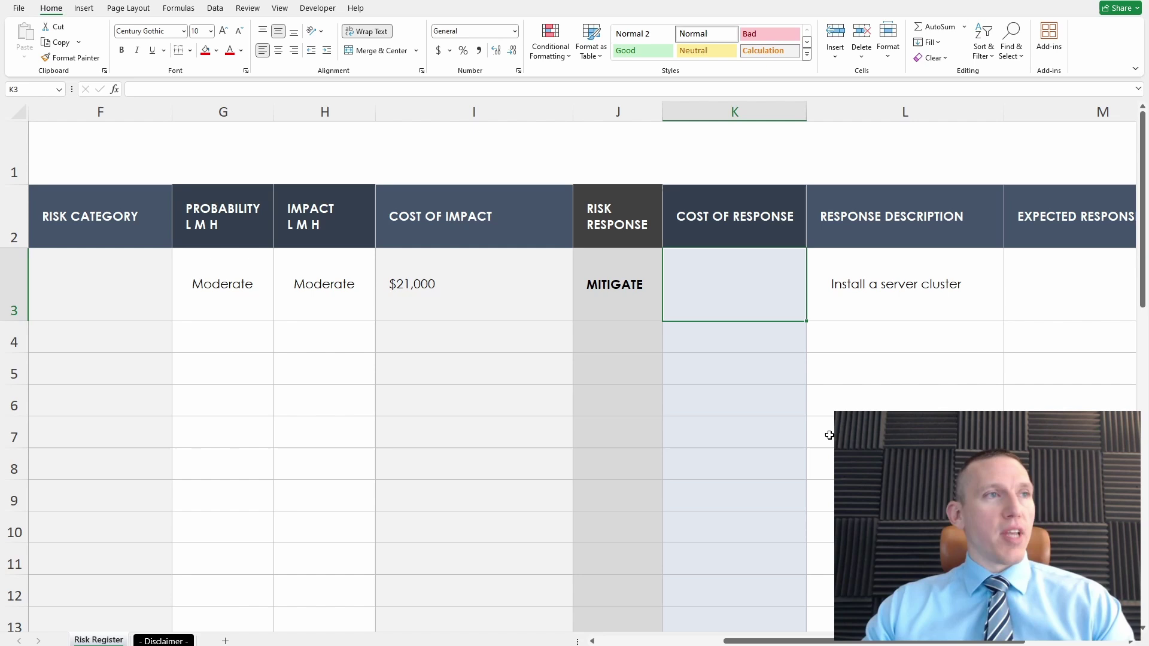
click(738, 280)
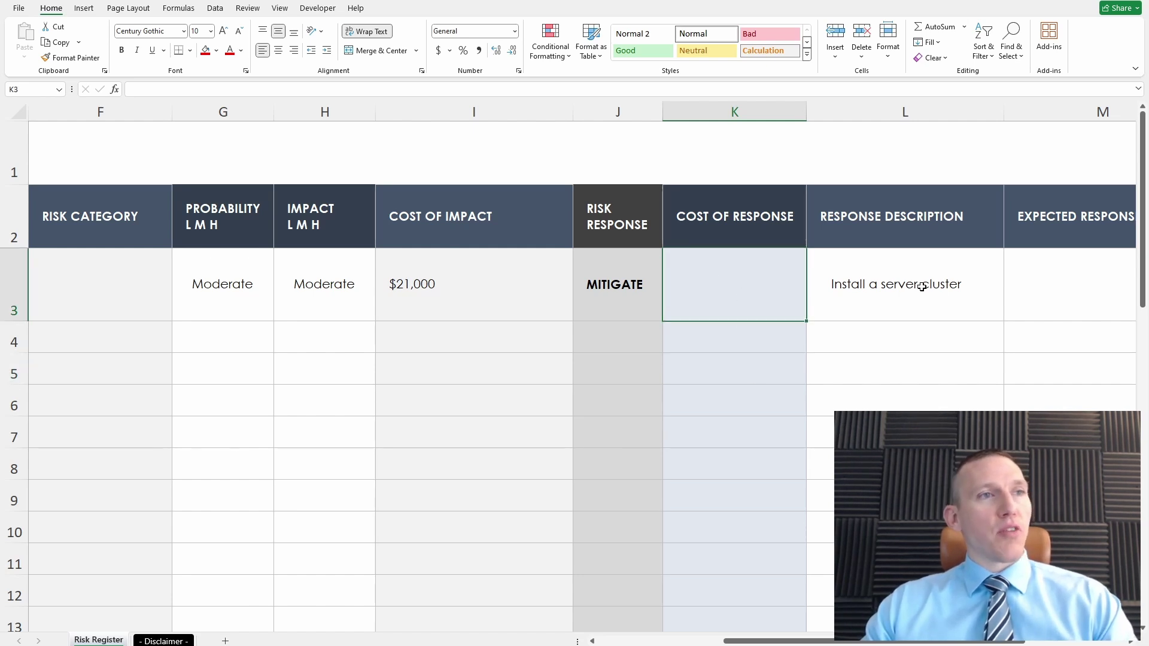
double_click(737, 280)
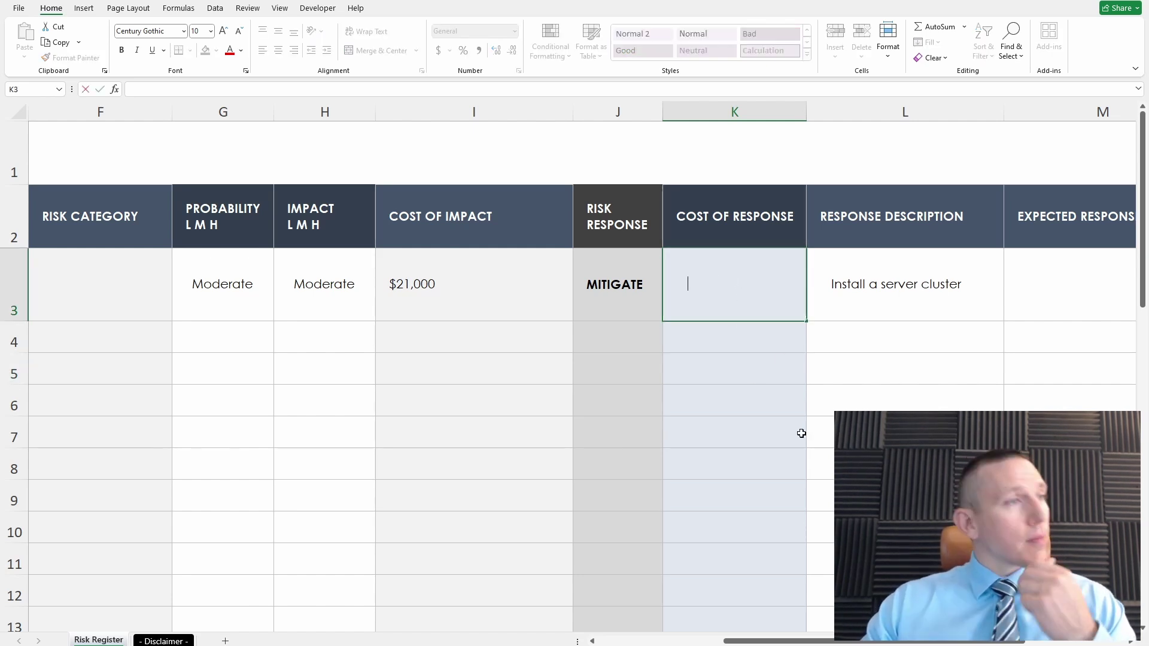
click(470, 285)
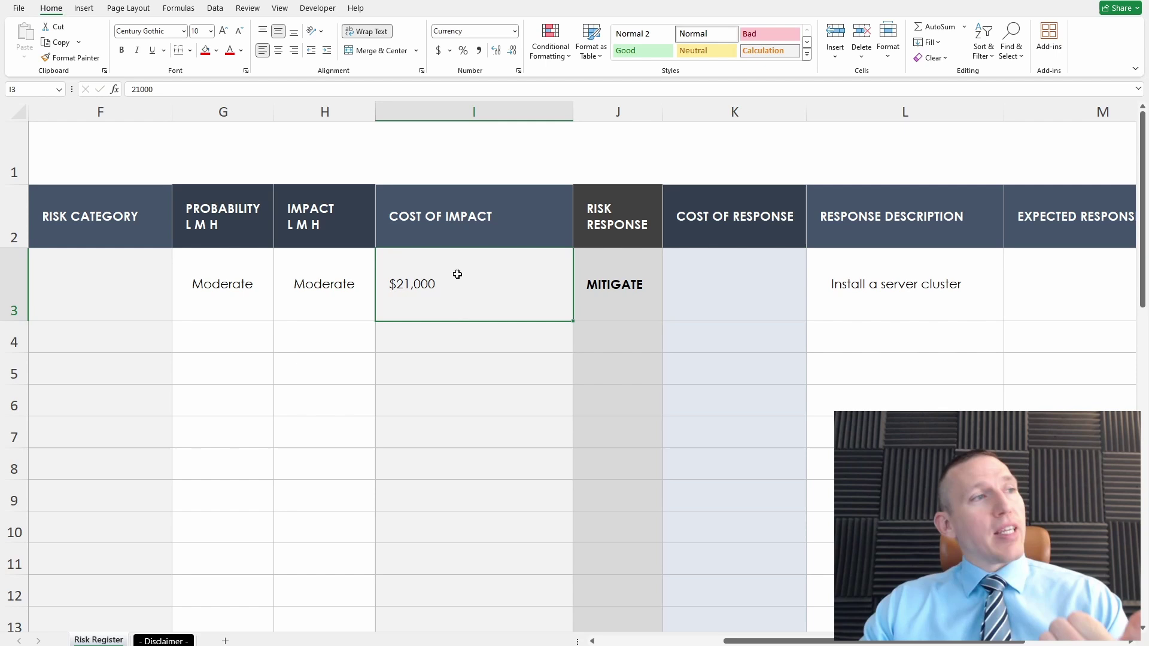
double_click(458, 282)
click(489, 348)
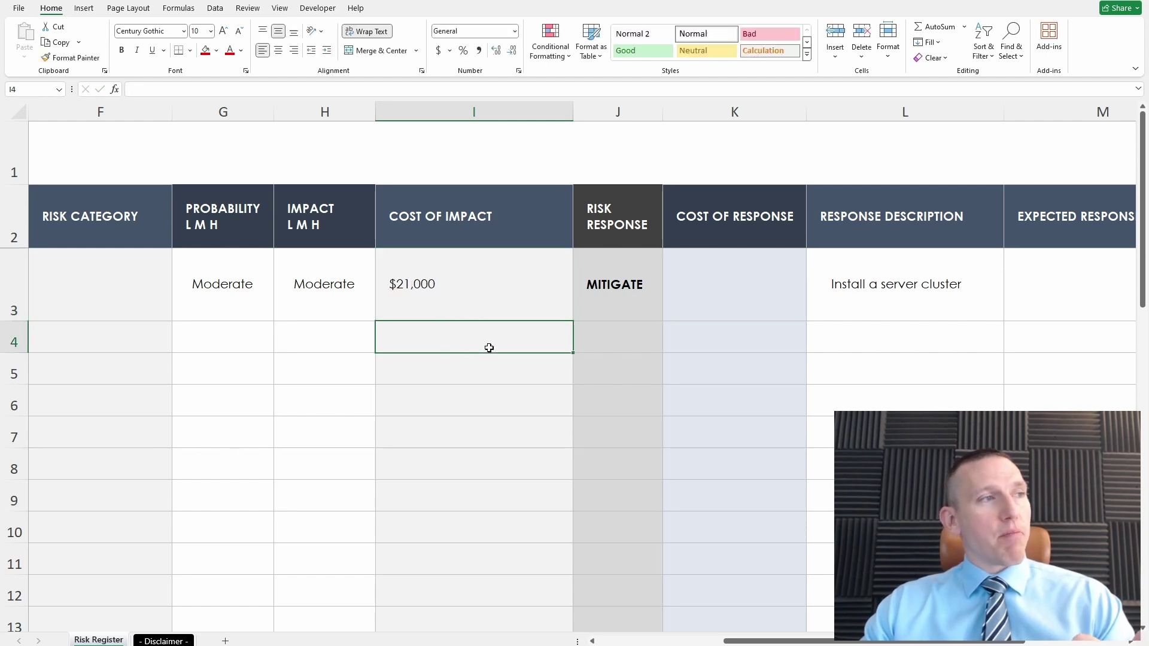
double_click(727, 295)
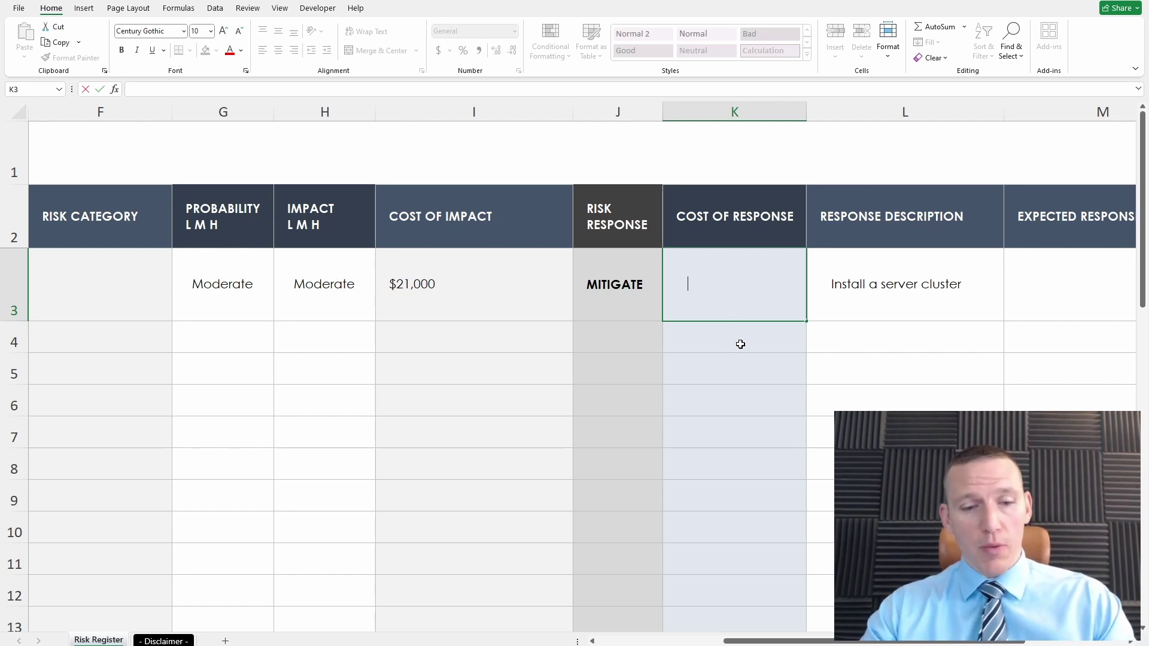
text($21,000)
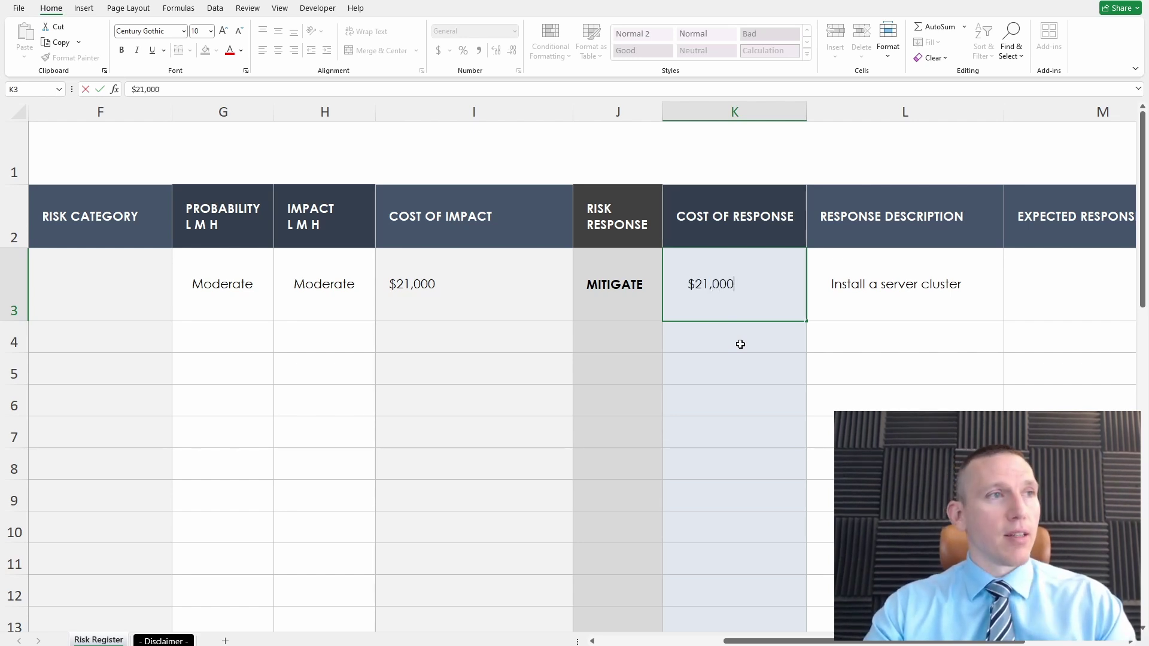
key(Return)
click(467, 285)
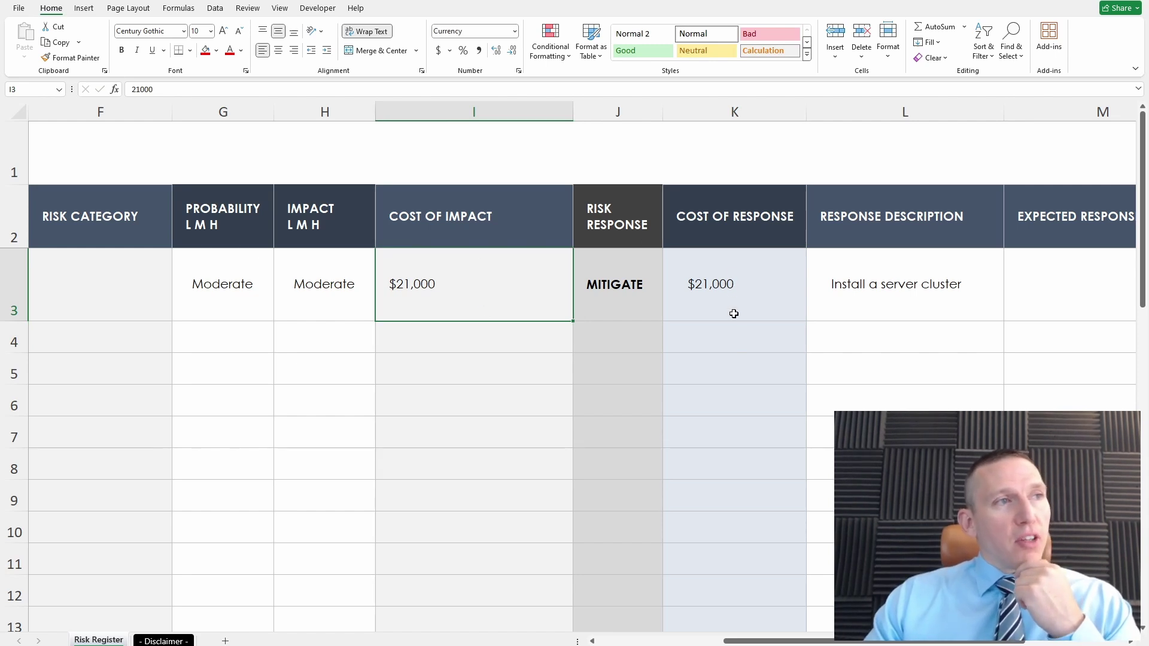
- Change the cost of impact in I3 from $21,000 to $61,000
click(732, 296)
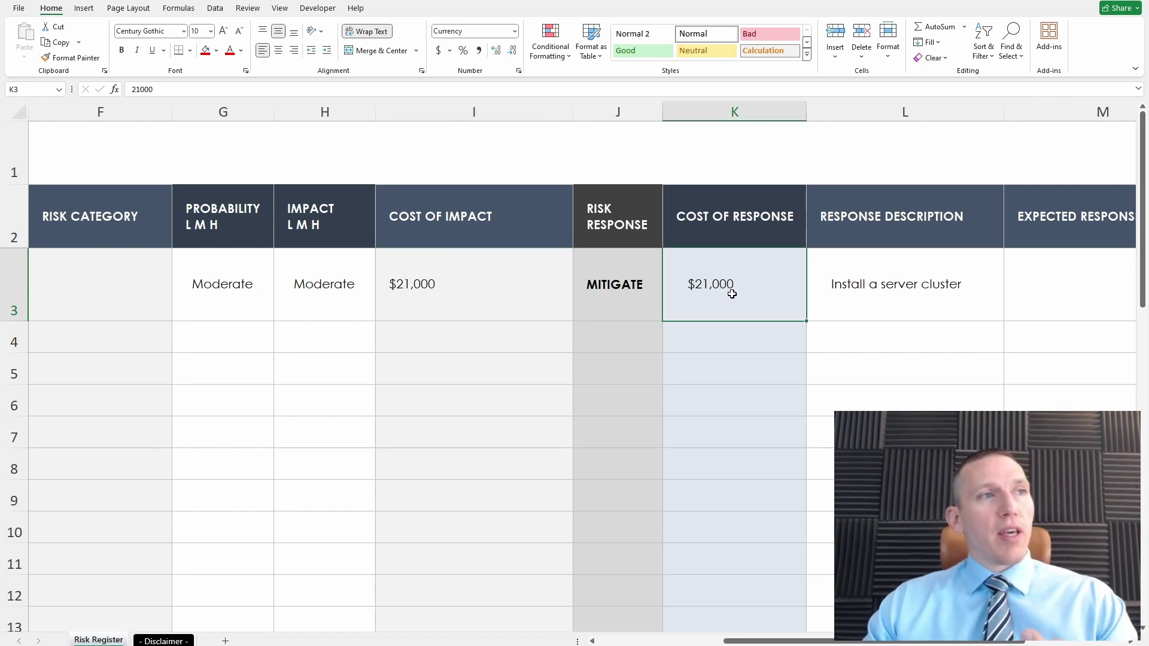
click(453, 288)
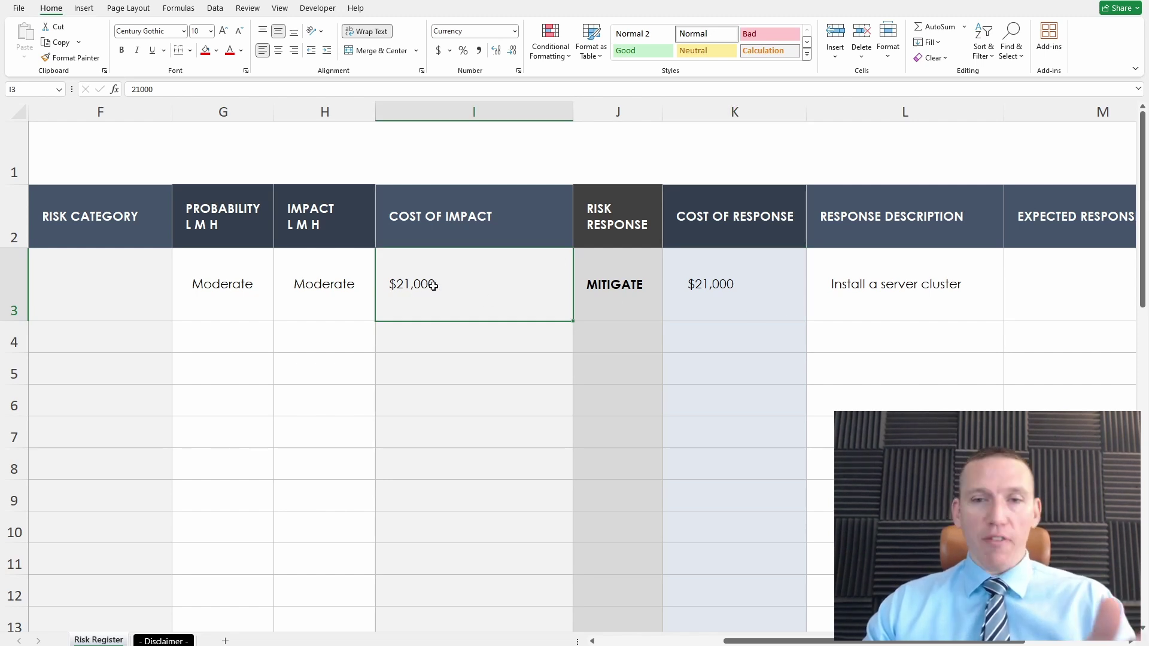
double_click(461, 289)
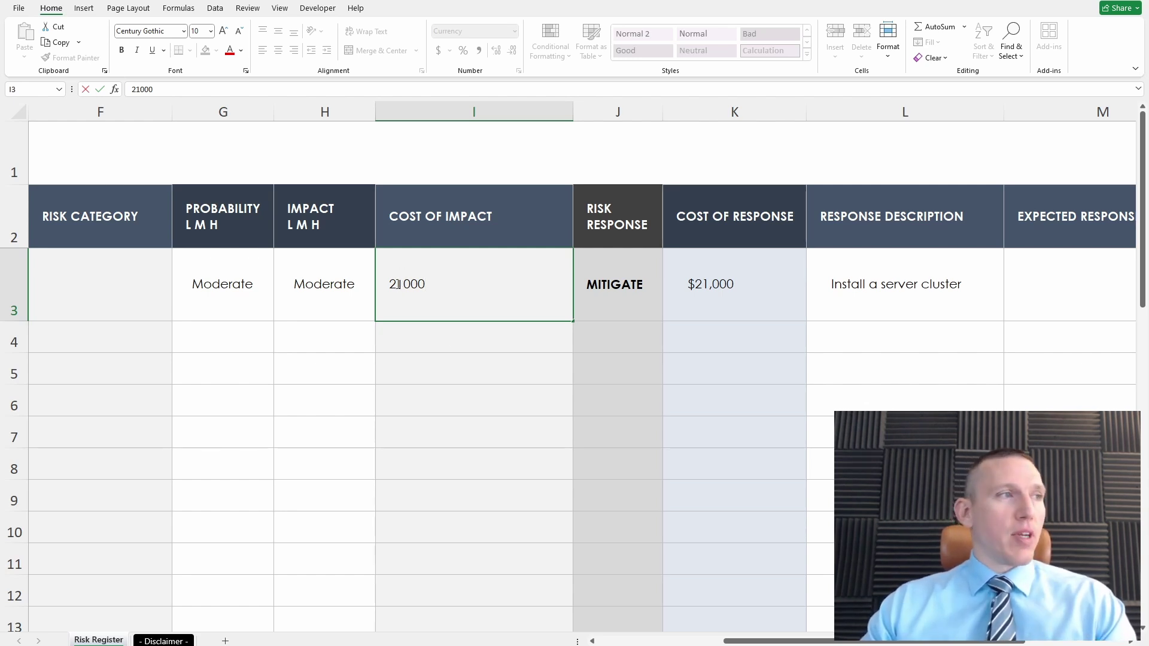
drag(399, 284, 389, 284)
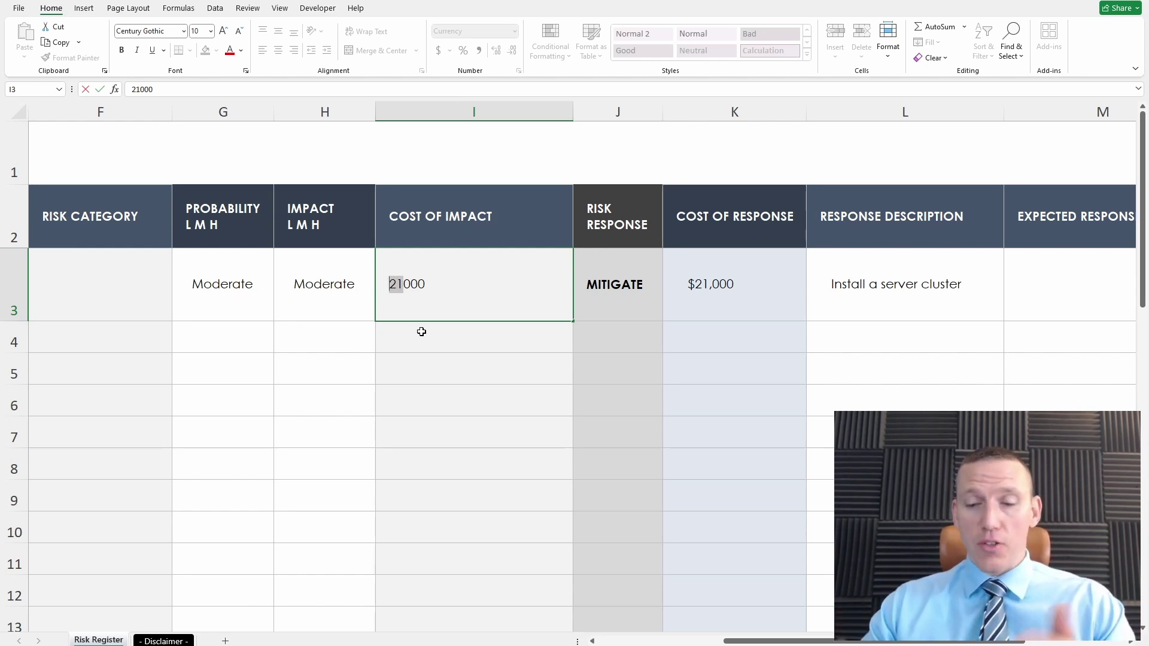
text(61)
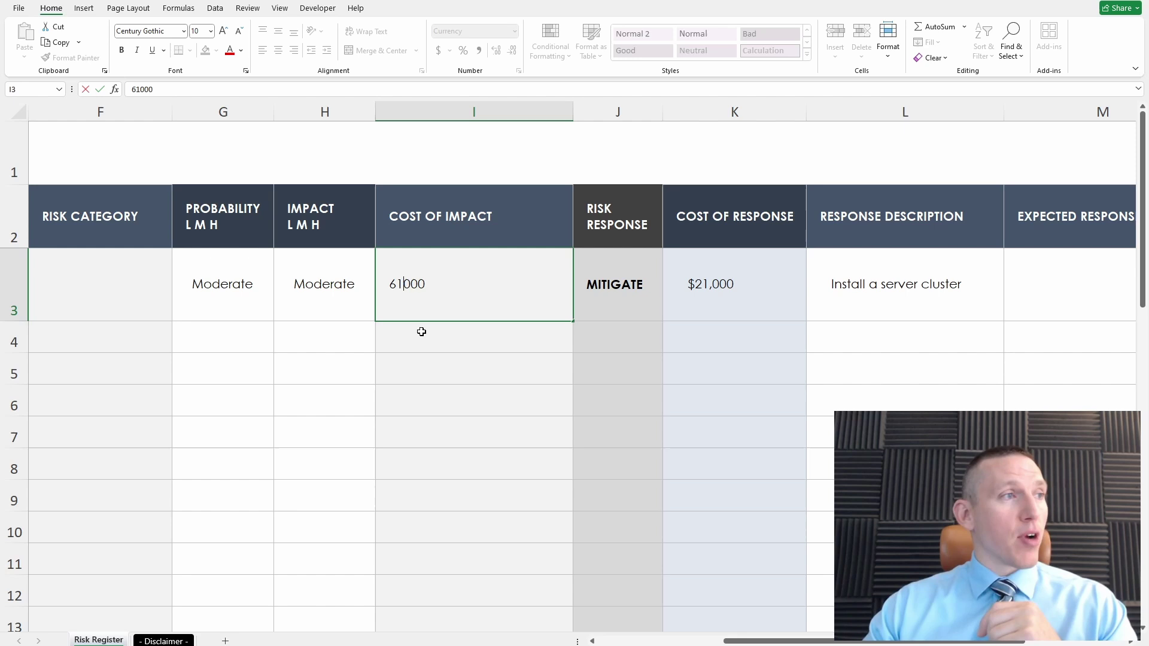
click(469, 411)
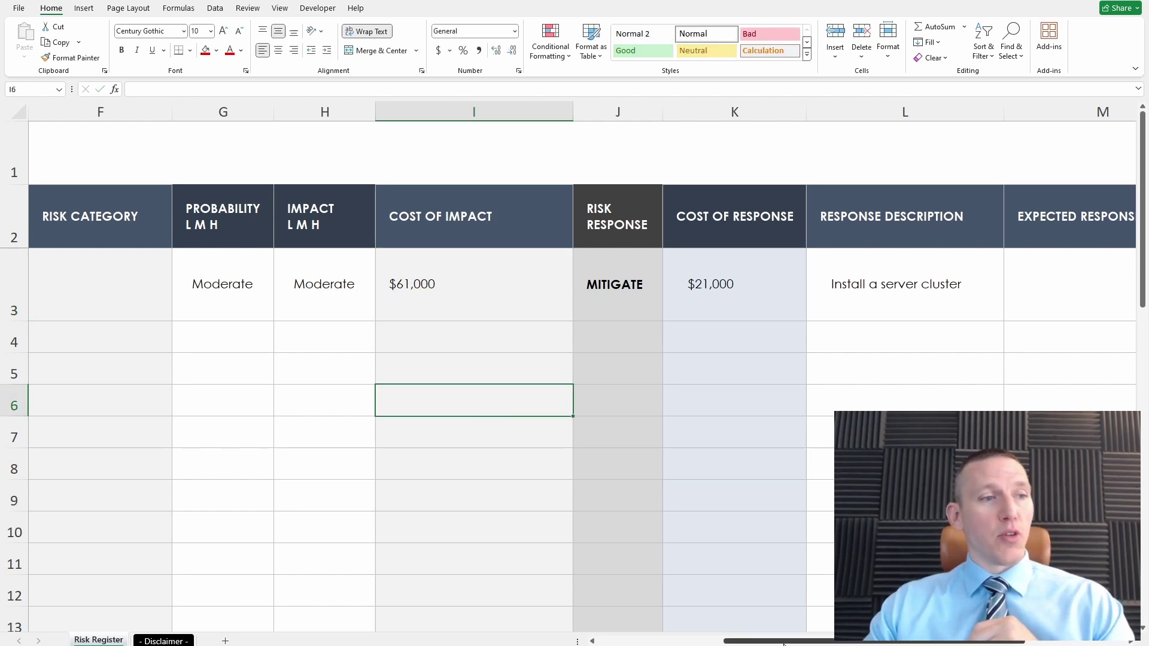
mouse_move(786, 641)
mouse_down()
mouse_move(841, 640)
mouse_move(802, 629)
mouse_up()
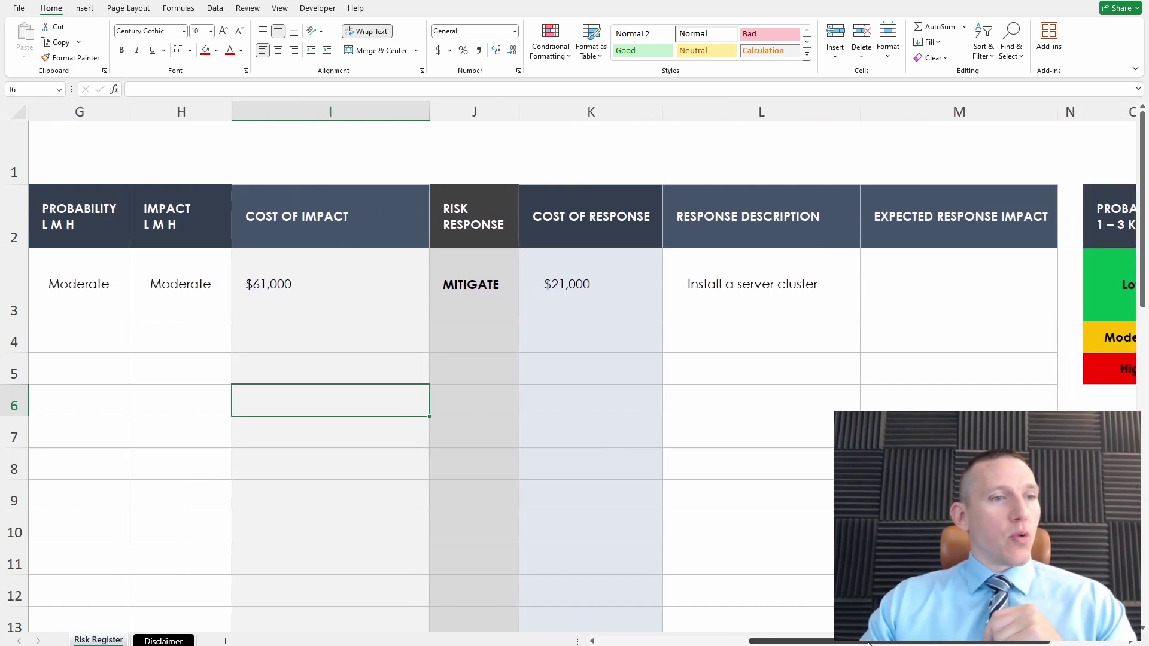
- Fill the first risk's Moderate probability and impact cells (G3:H3) gold
scroll(802, 641, left, 3)
drag(587, 284, 646, 275)
click(216, 50)
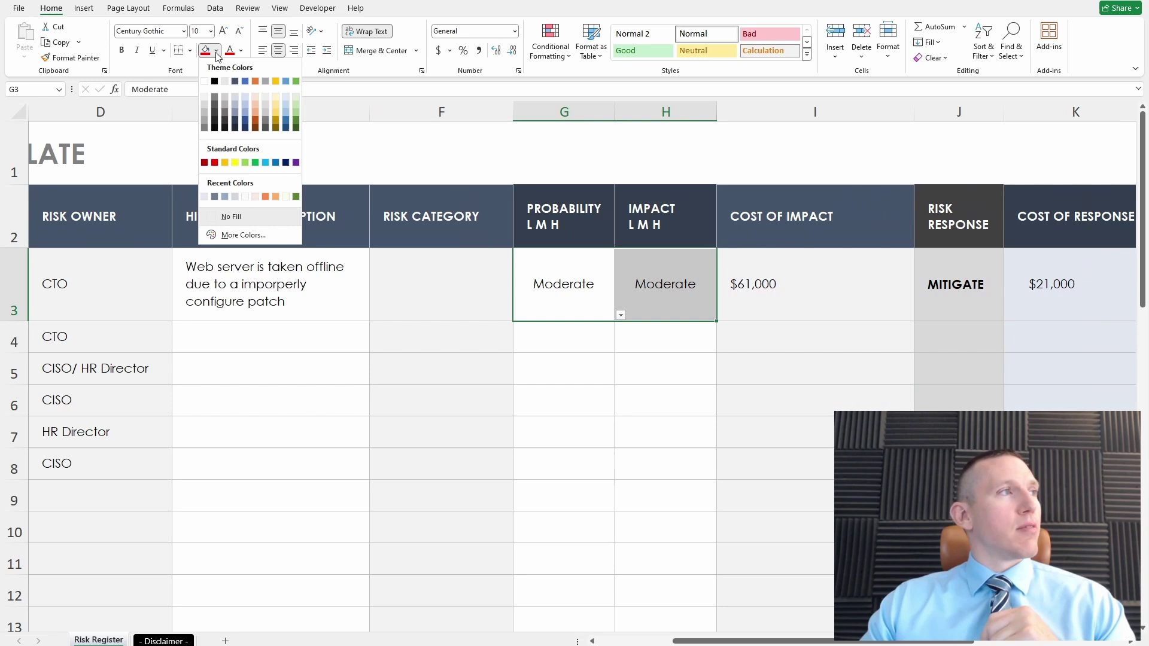
click(225, 162)
click(665, 379)
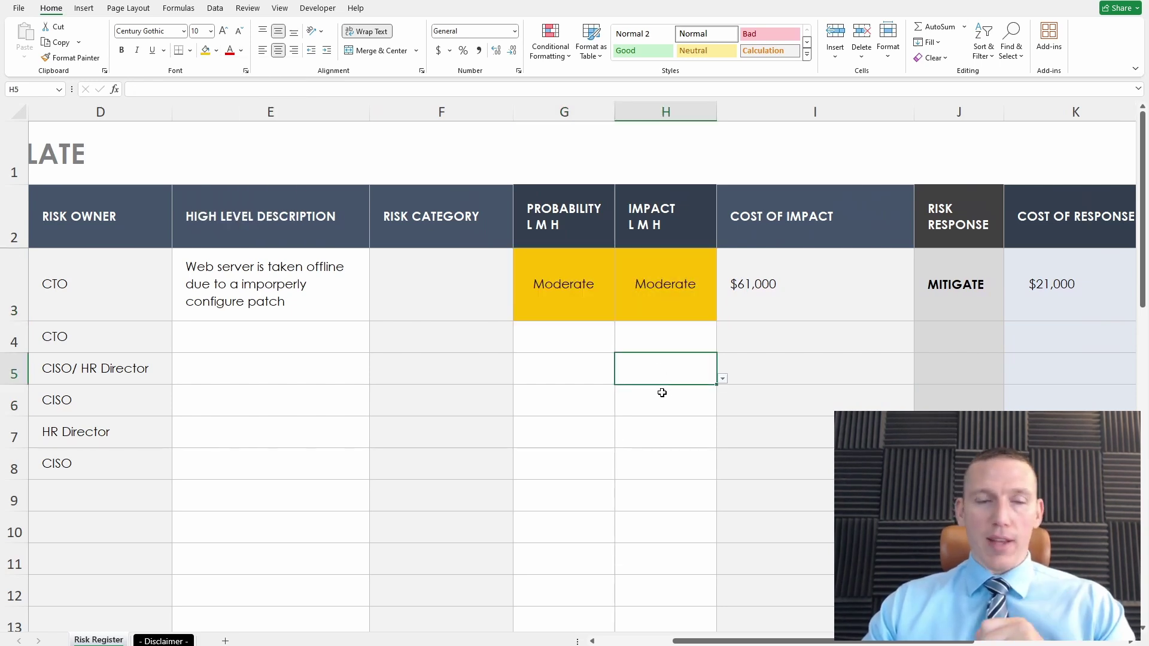
drag(769, 642, 803, 632)
- Narrow the Cost of Impact column I by dragging its header border left
drag(573, 113, 516, 120)
scroll(667, 311, right, 1)
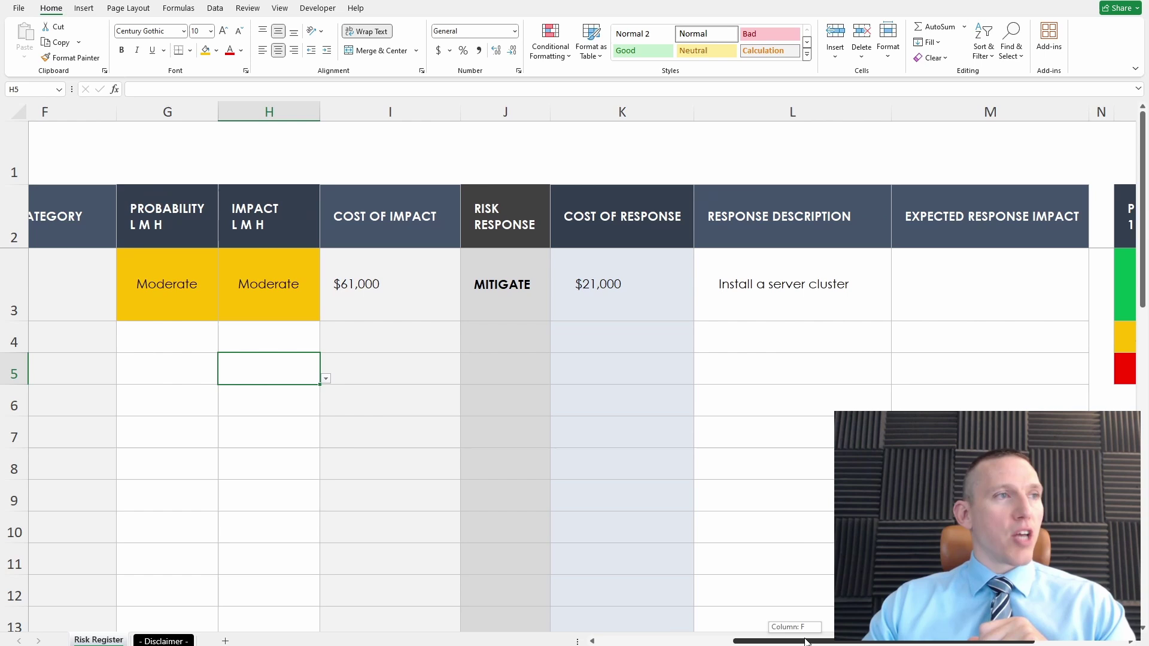
scroll(667, 311, left, 1)
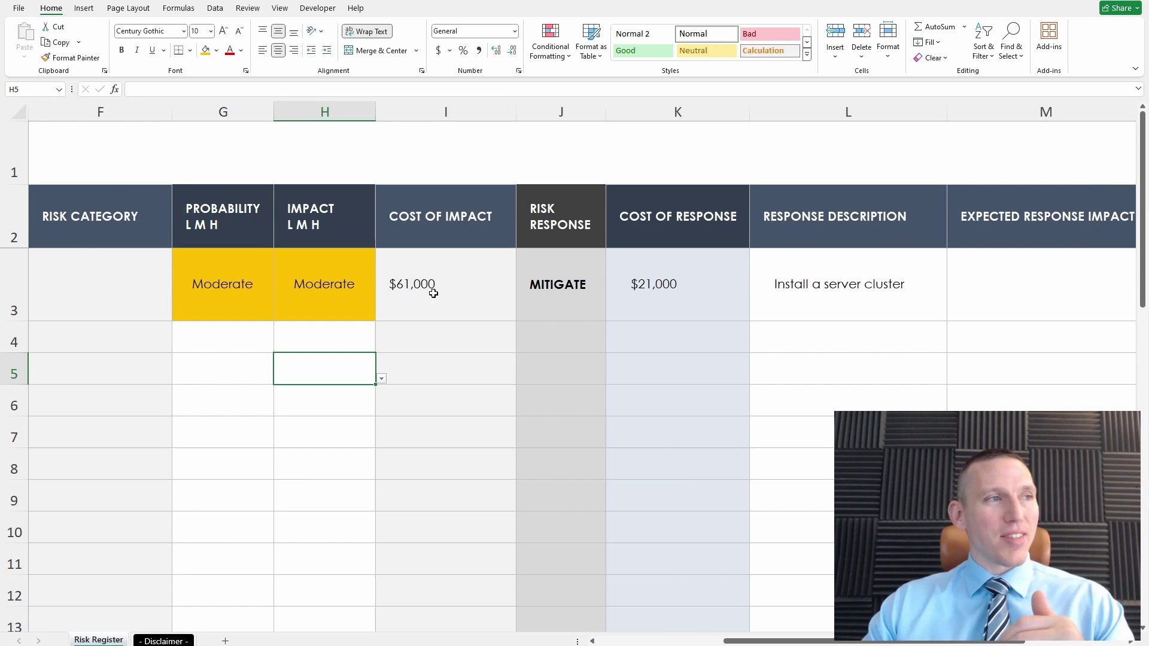
click(773, 350)
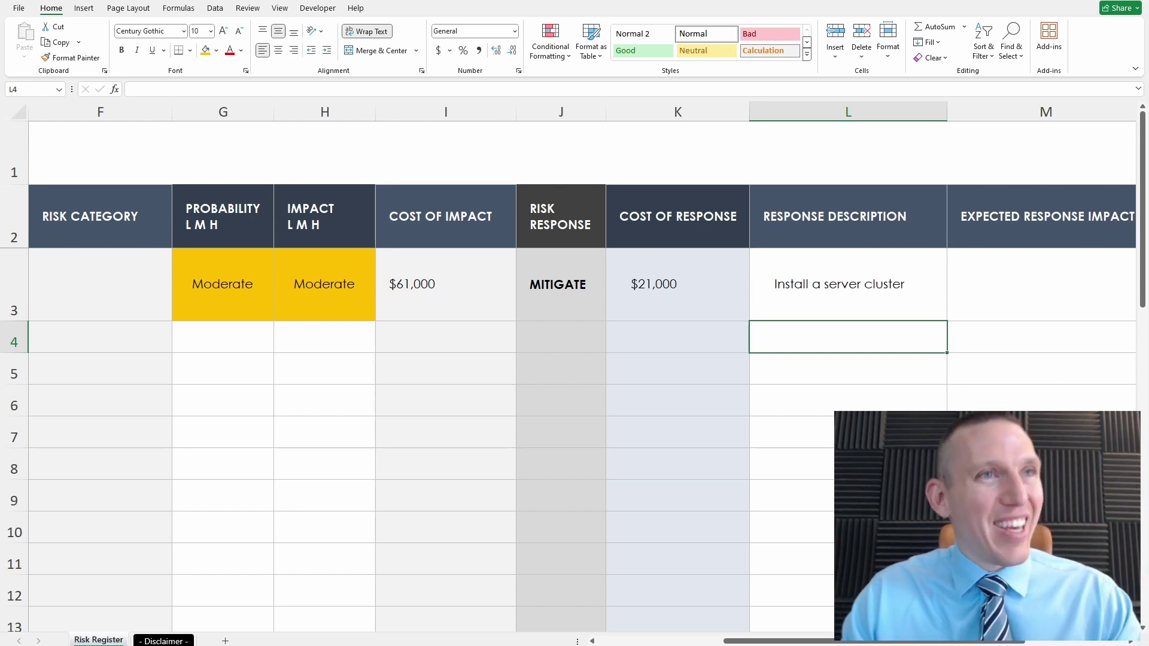
- Delete the Expected Response Impact column from the risk register
scroll(583, 366, right, 3)
scroll(951, 642, left, 1)
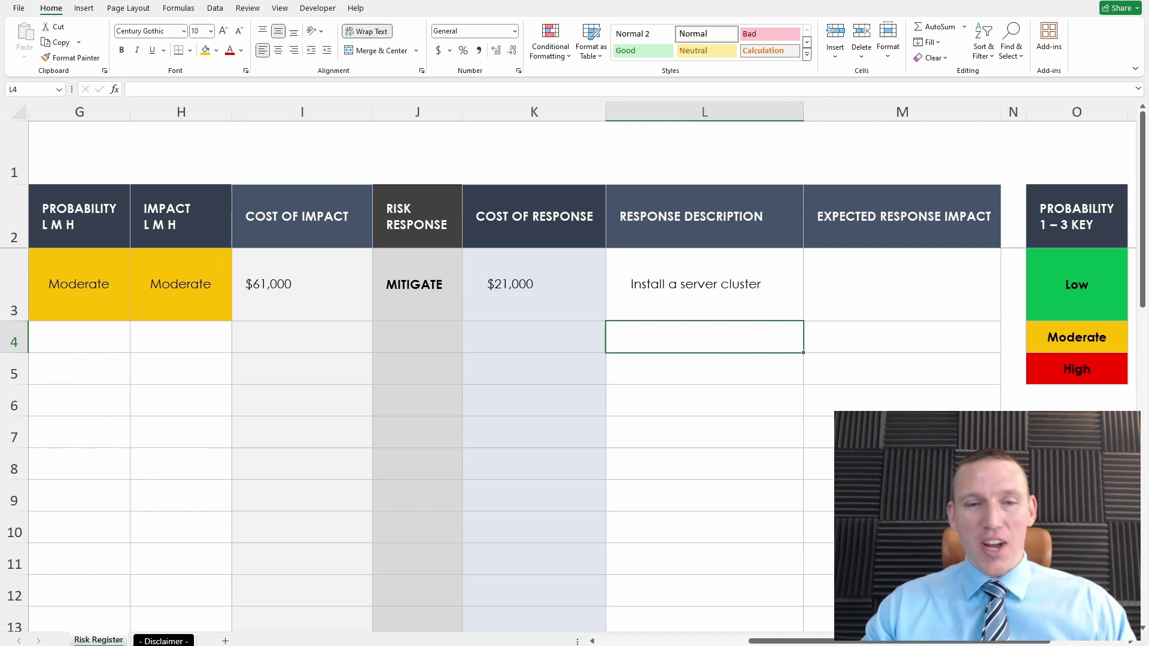
scroll(951, 642, left, 2)
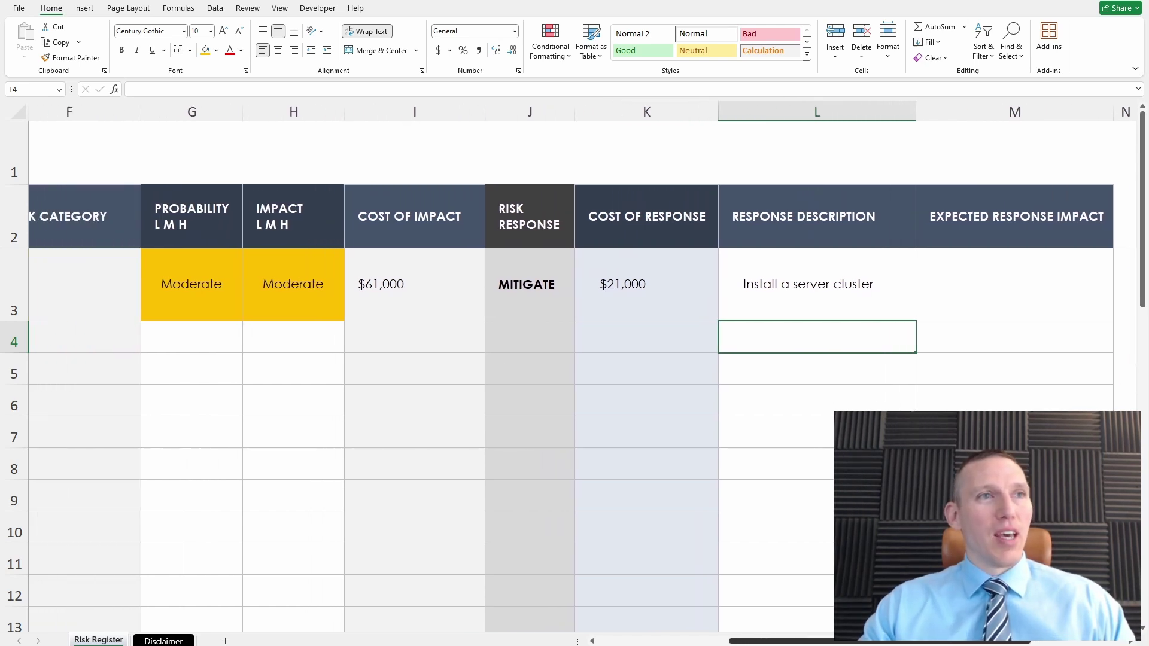
click(1047, 339)
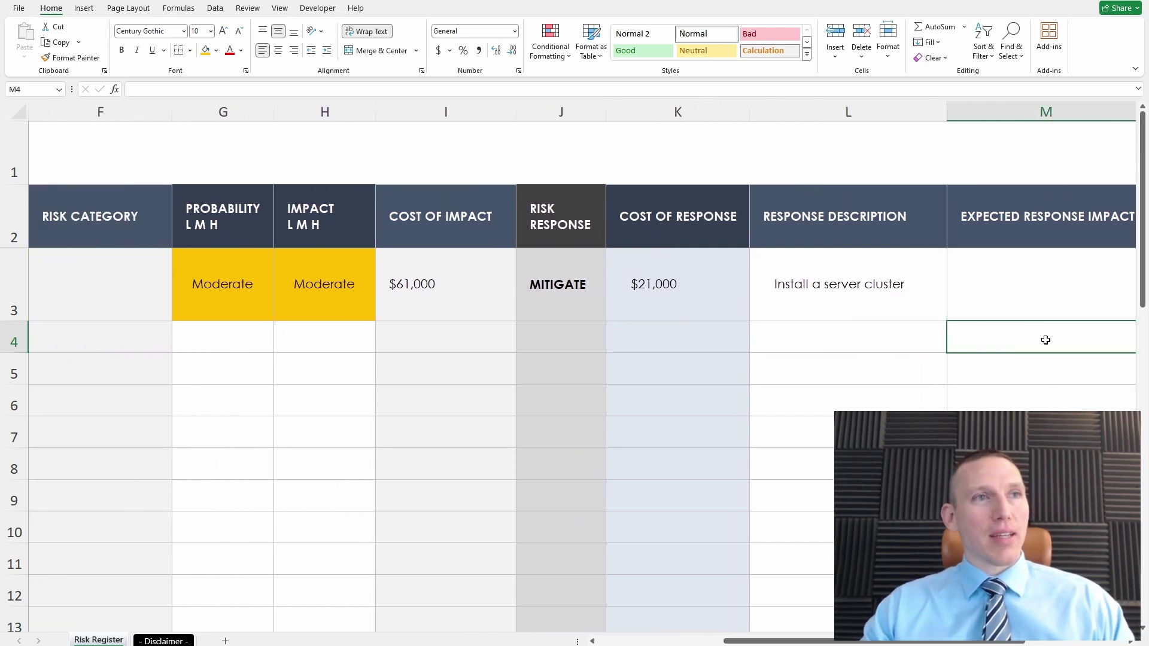
click(1026, 298)
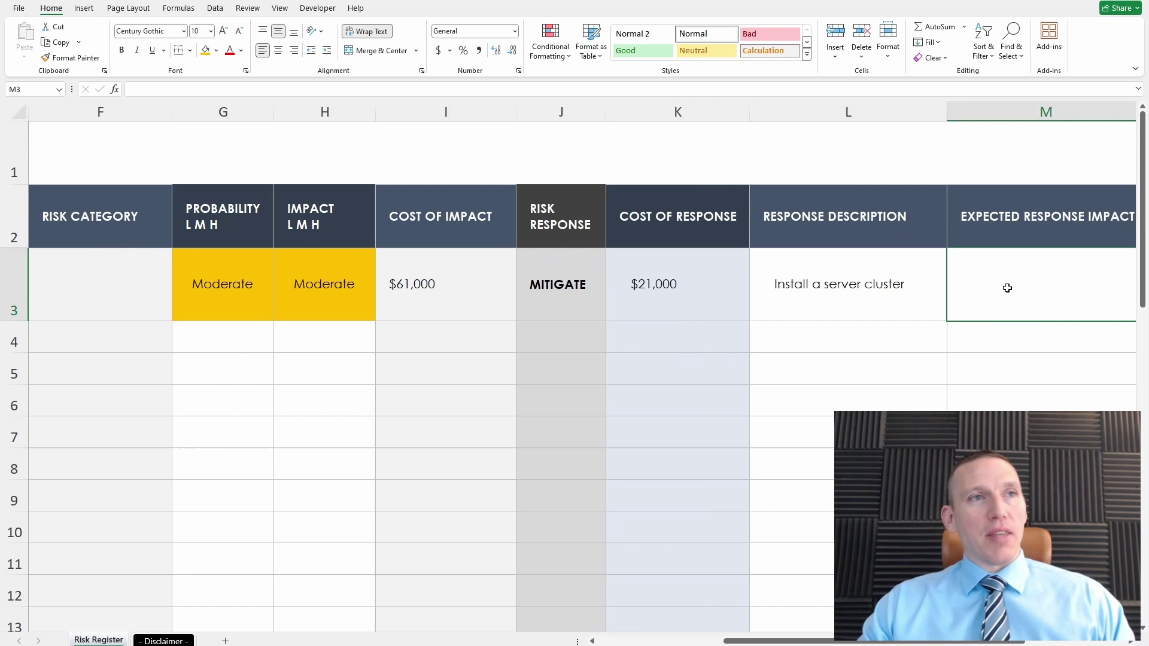
click(1013, 113)
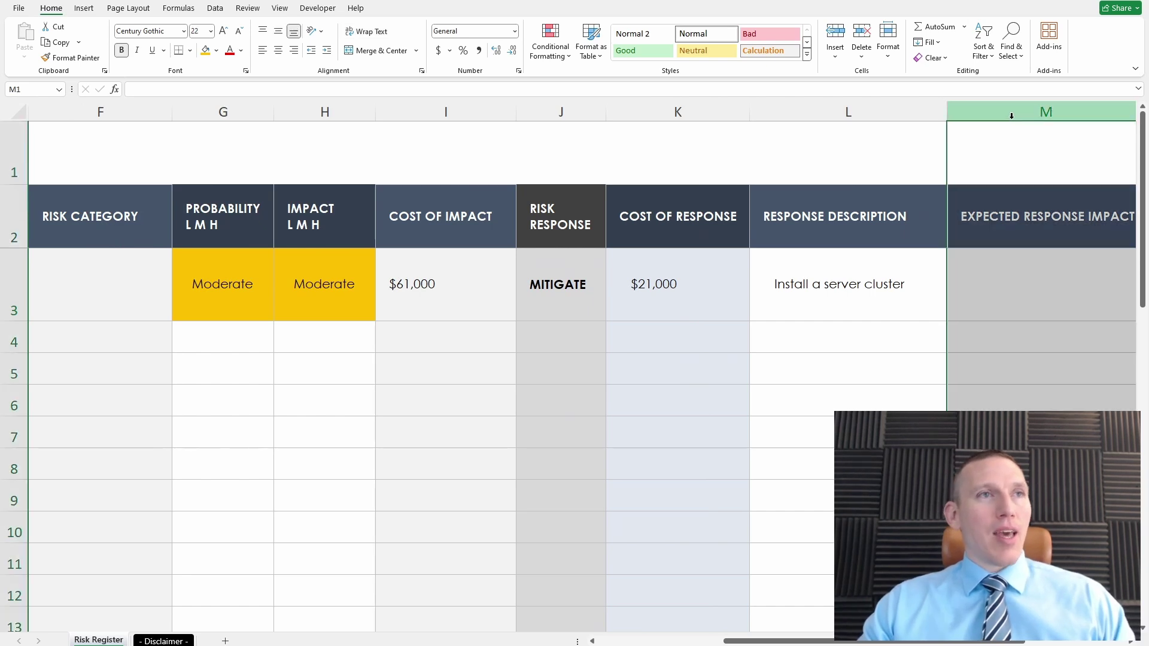
right_click(1013, 113)
click(1045, 254)
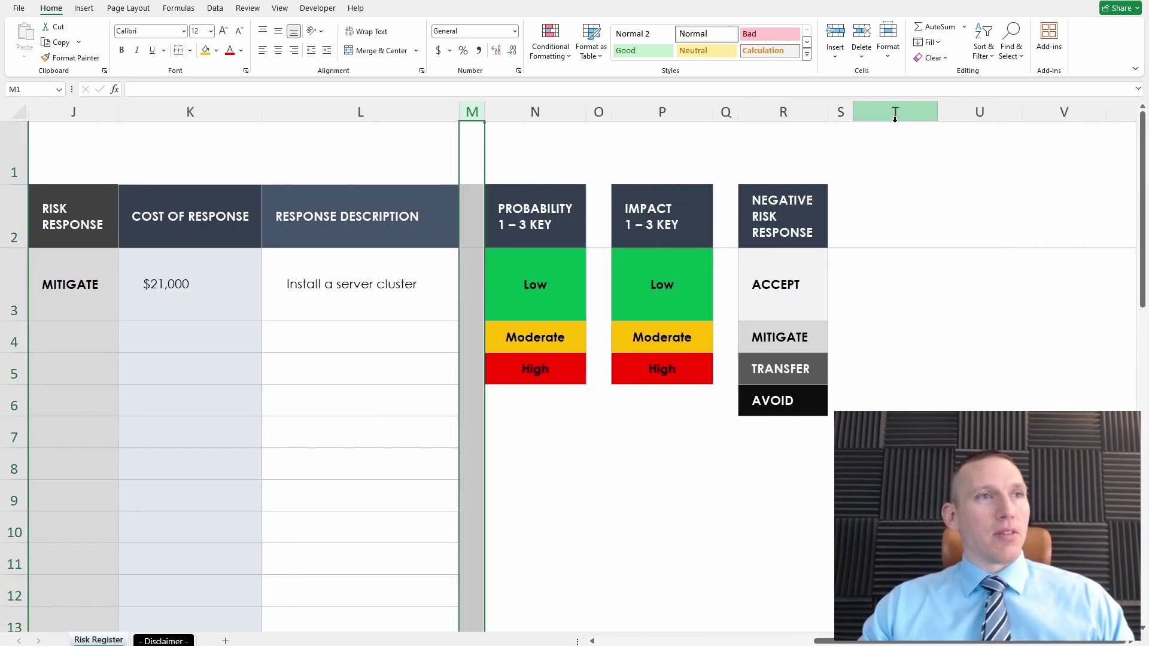
drag(925, 641, 706, 643)
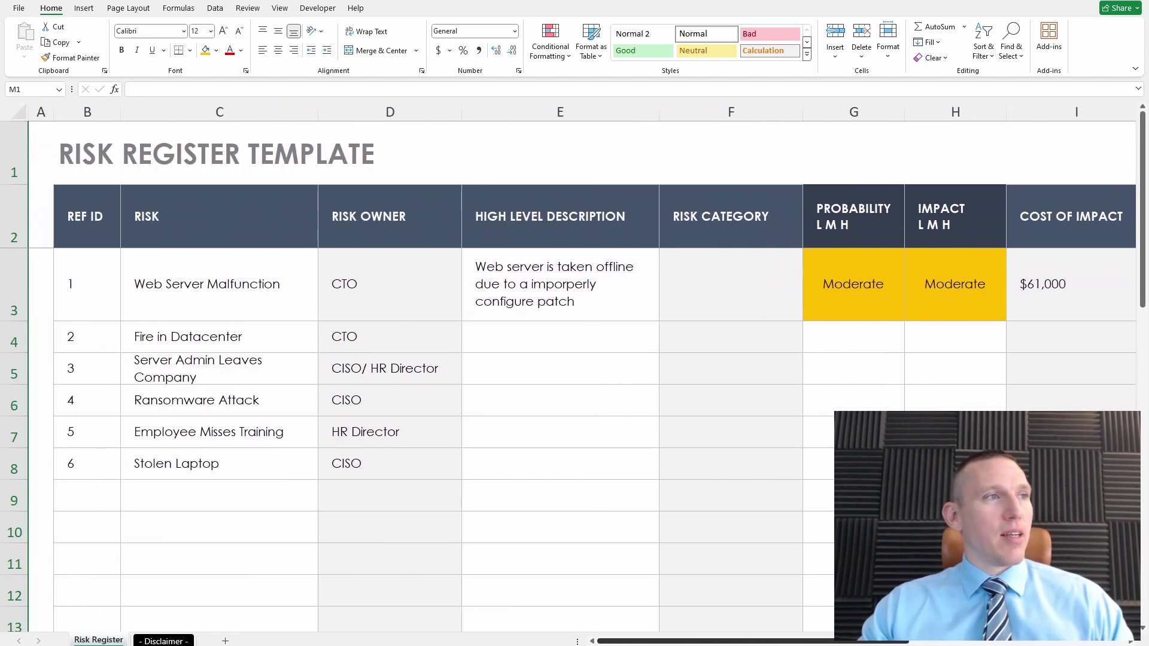
- Delete the Risk Category column, then switch to the ISACA Risk Register PDF
click(735, 265)
double_click(718, 277)
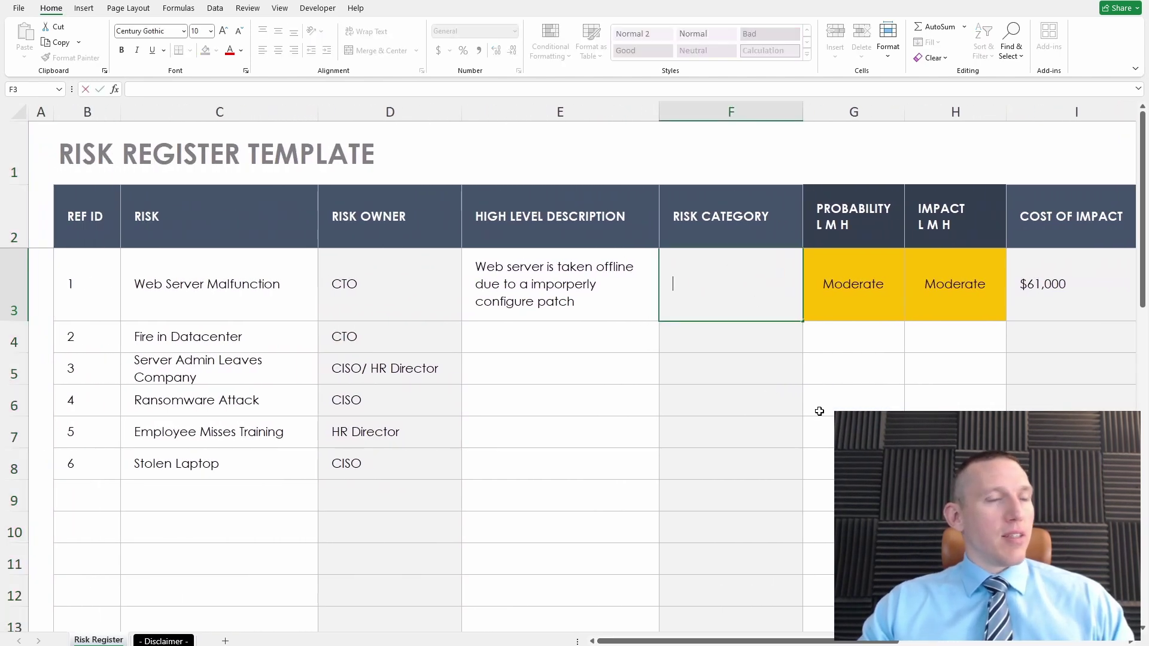
click(741, 106)
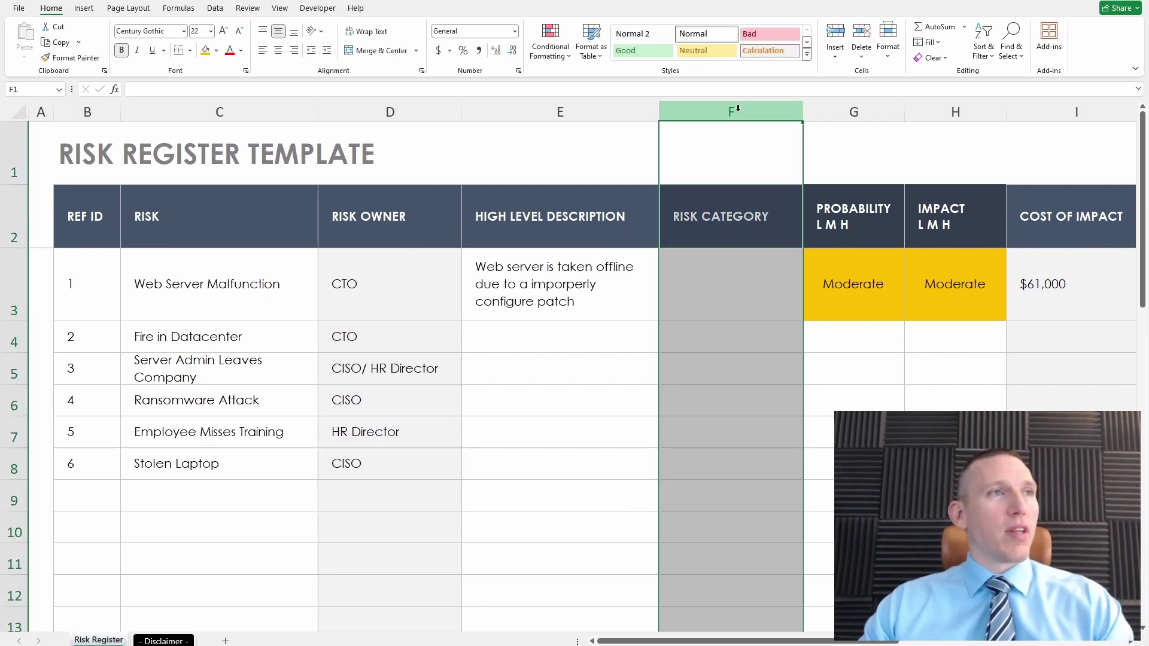
right_click(741, 111)
click(772, 246)
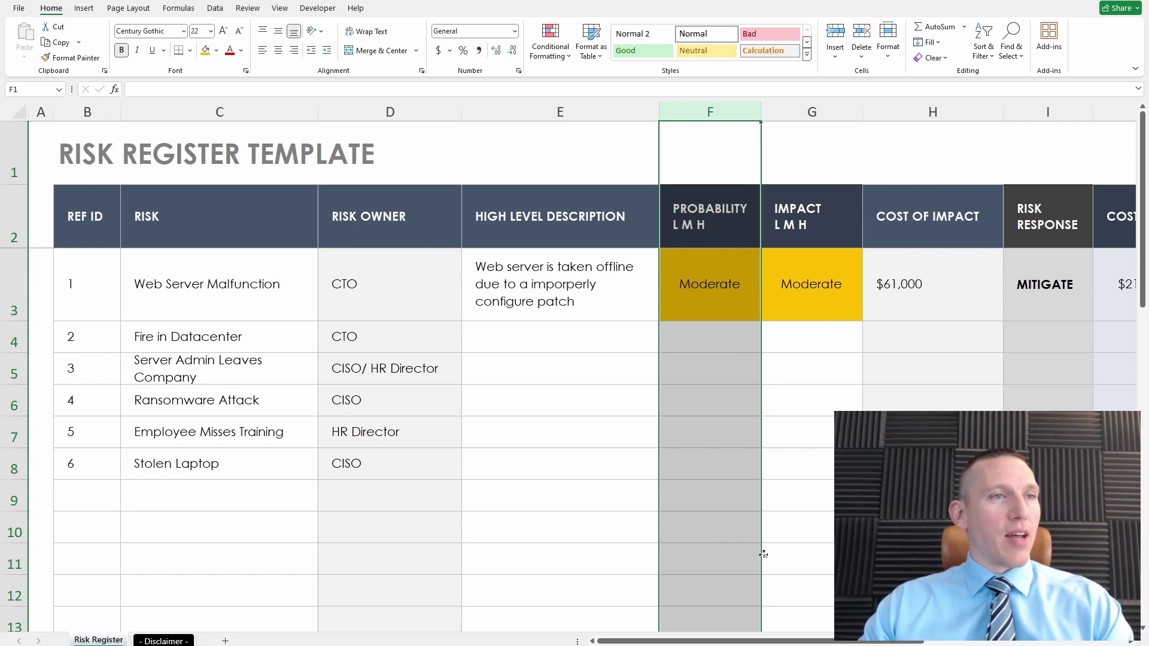
click(819, 566)
mouse_move(813, 641)
mouse_down()
mouse_move(850, 642)
mouse_move(811, 642)
mouse_up()
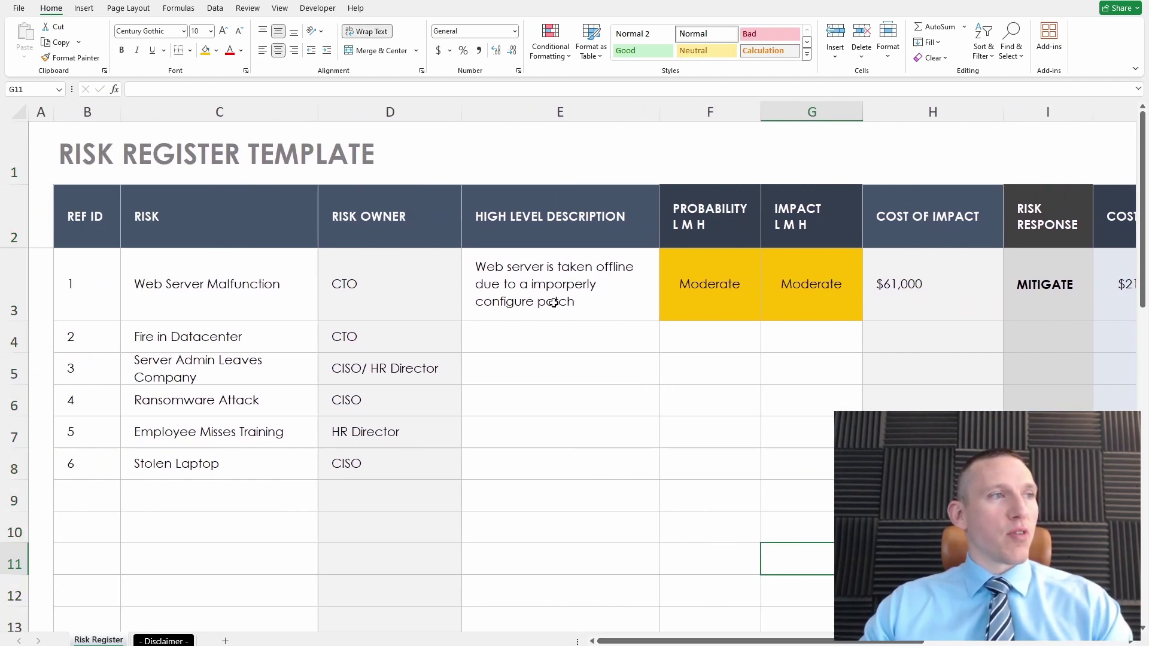
drag(761, 643, 664, 641)
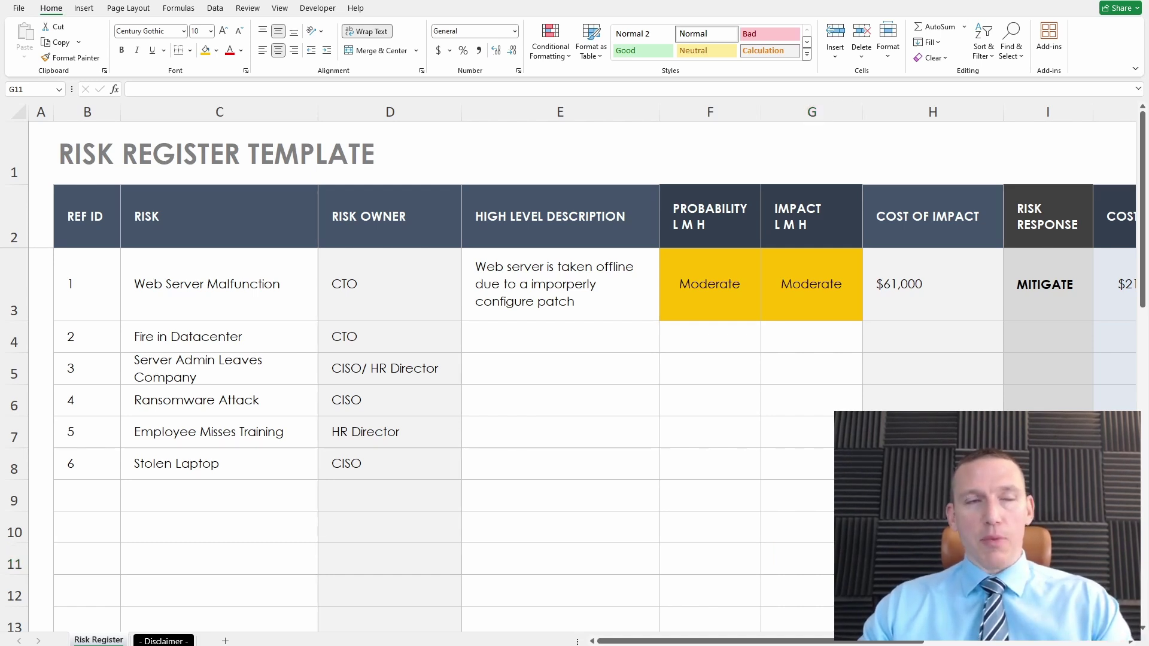
key(alt+Tab)
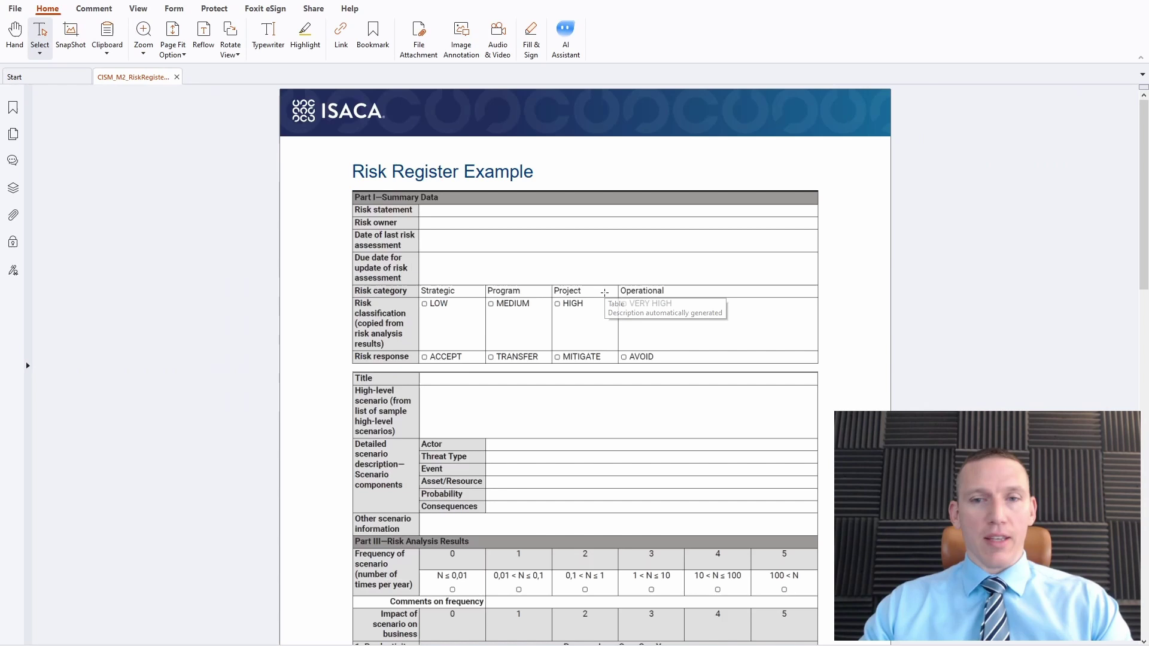
- Scroll through the ISACA form's summary and analysis tables, then minimize Foxit to return to Excel
scroll(521, 219, down, 1)
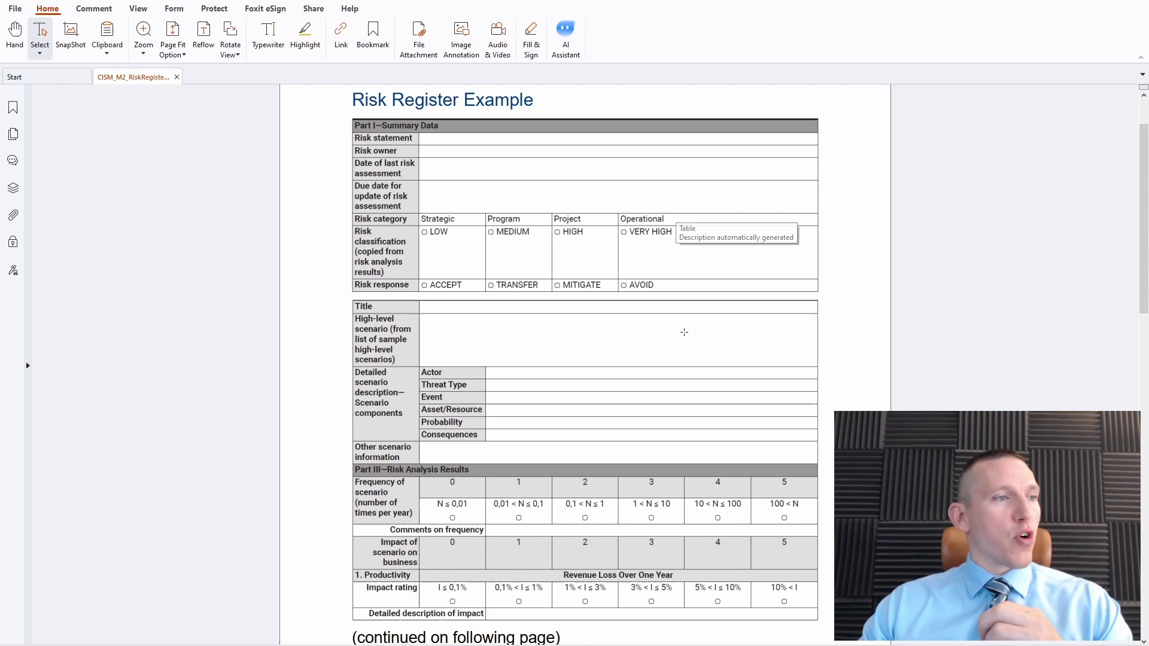
scroll(684, 332, down, 1)
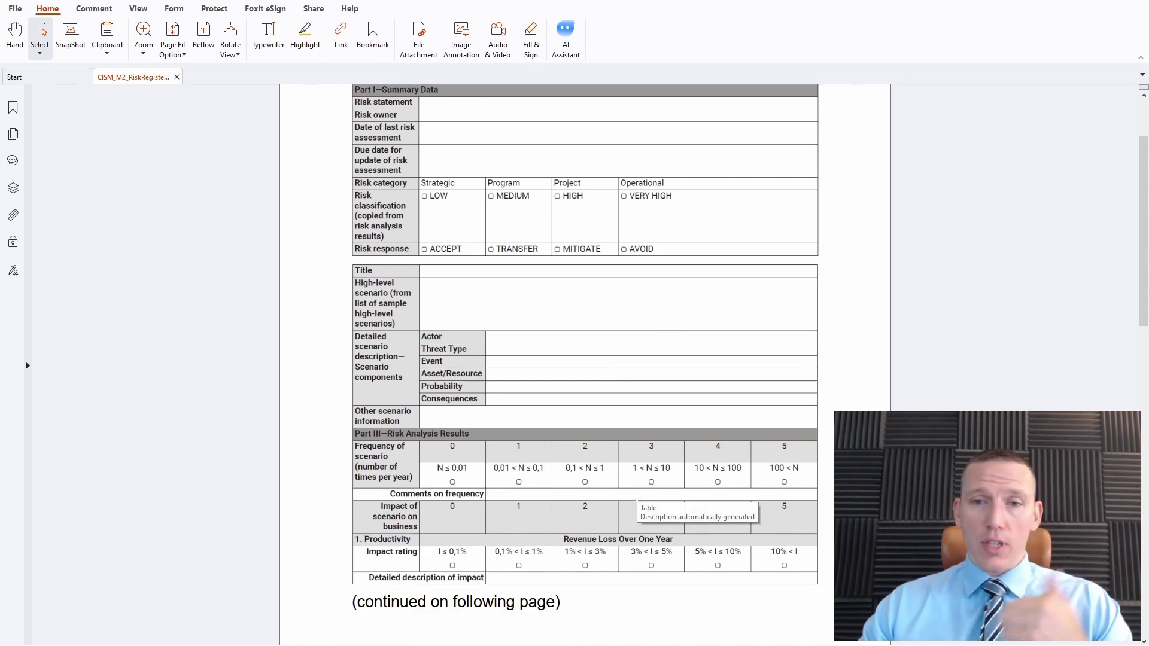
scroll(632, 491, down, 1)
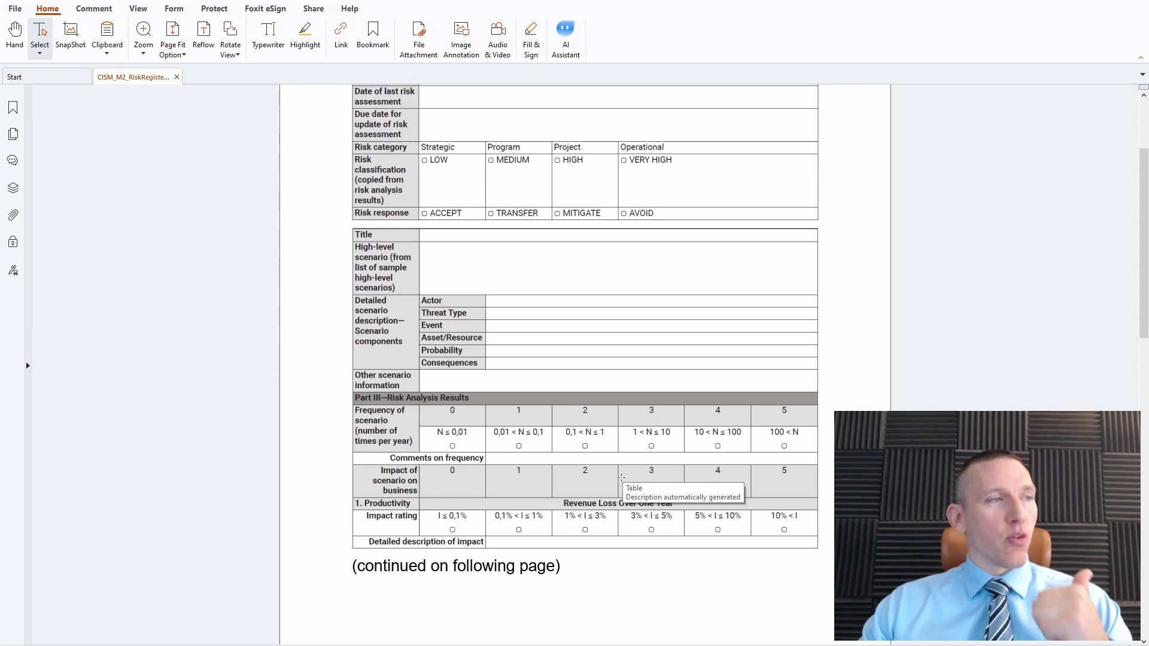
scroll(622, 477, up, 3)
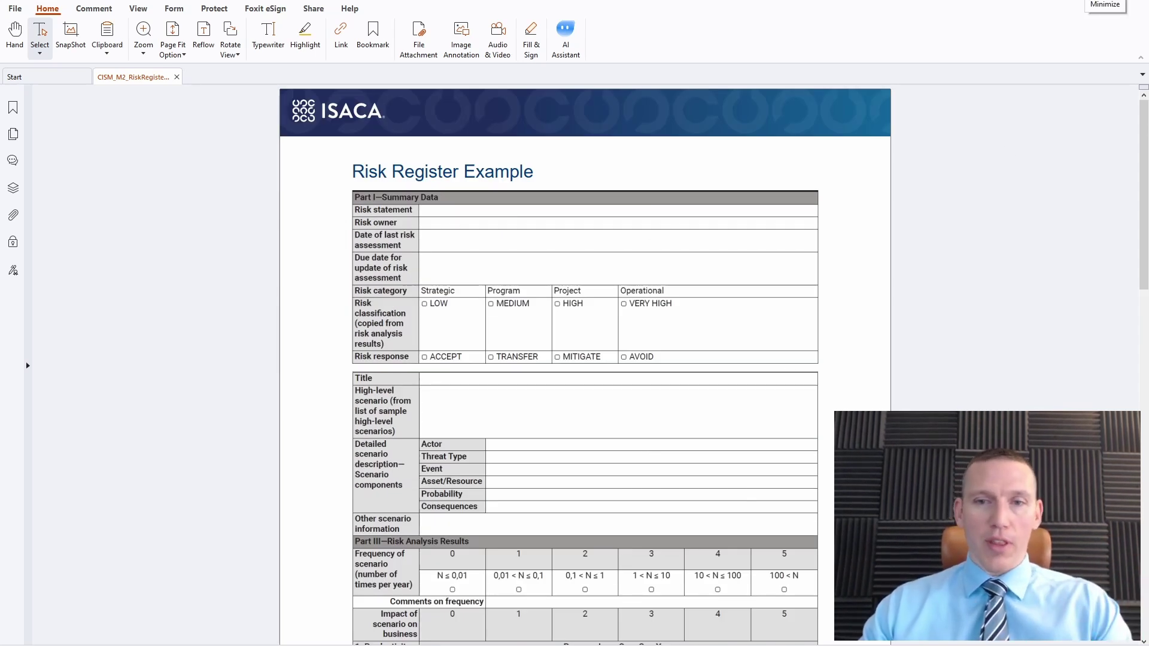
click(1104, 0)
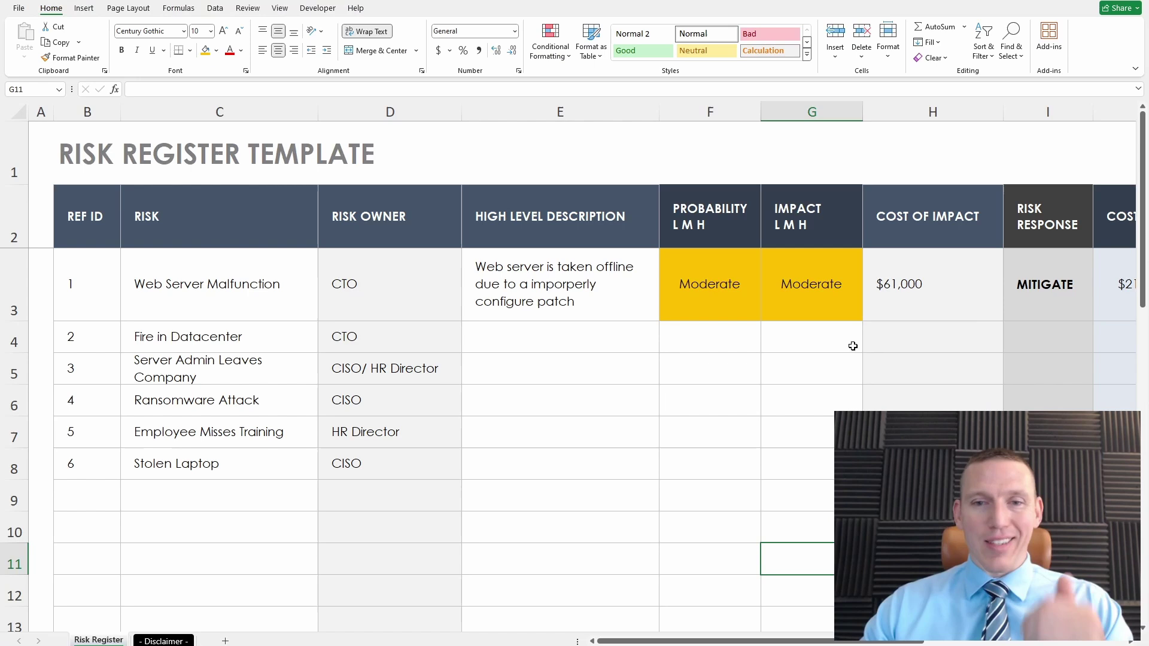
- Enter 'Employee misses annual cybersecurity awareness training' in E7 and make row 7 taller
click(612, 346)
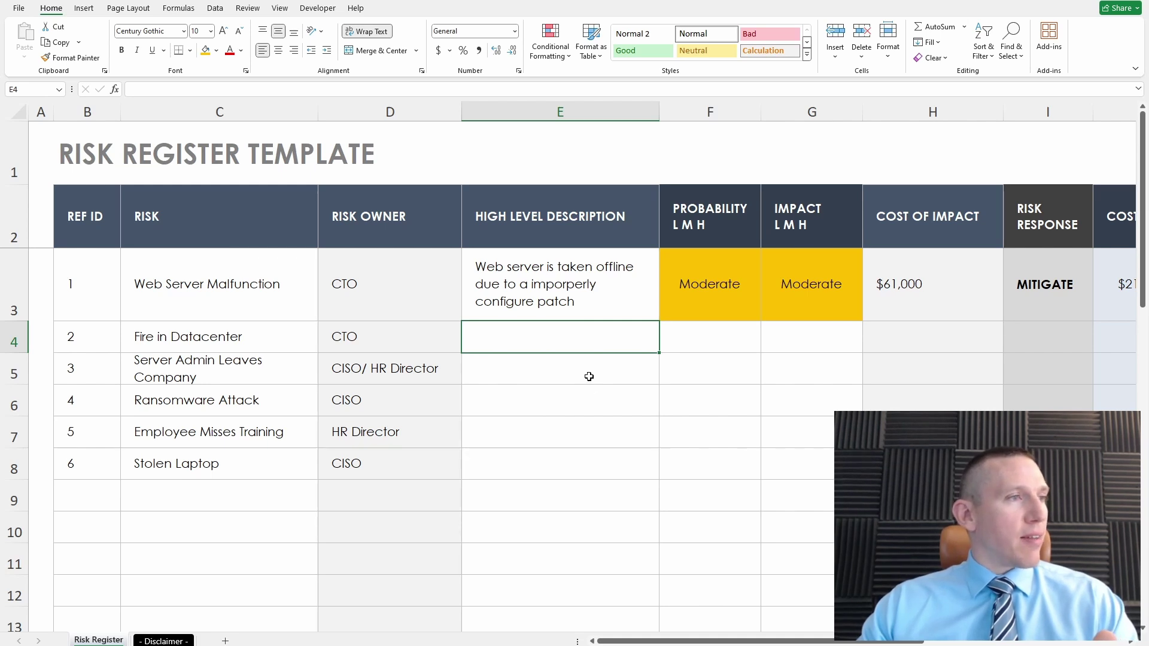
click(514, 437)
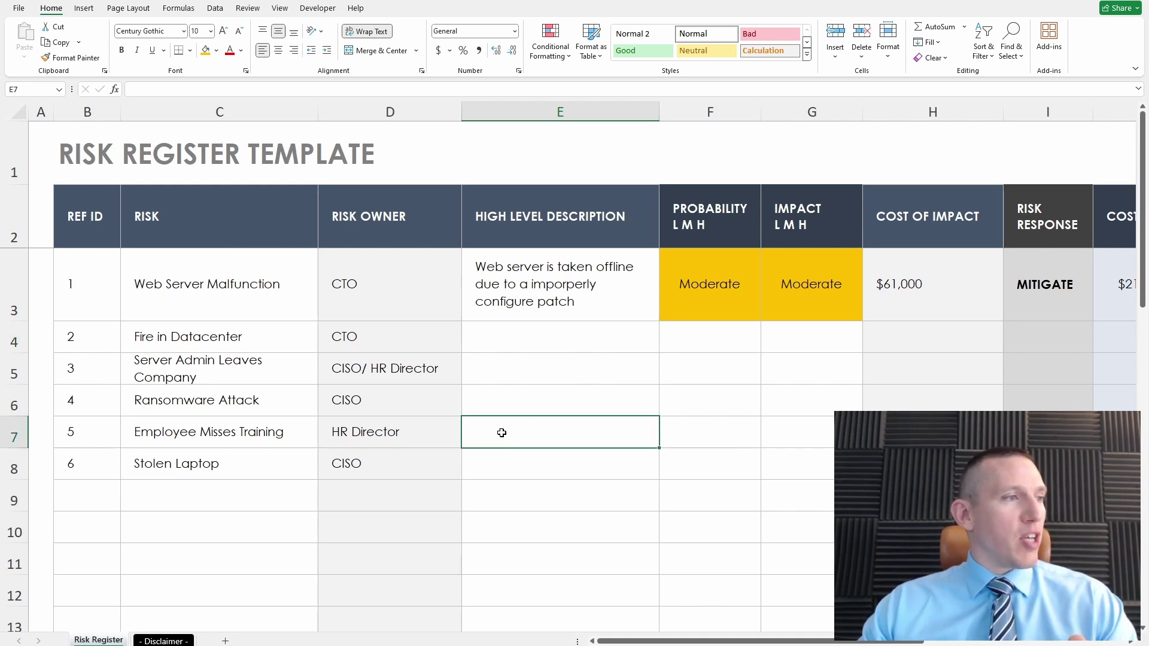
text(Em)
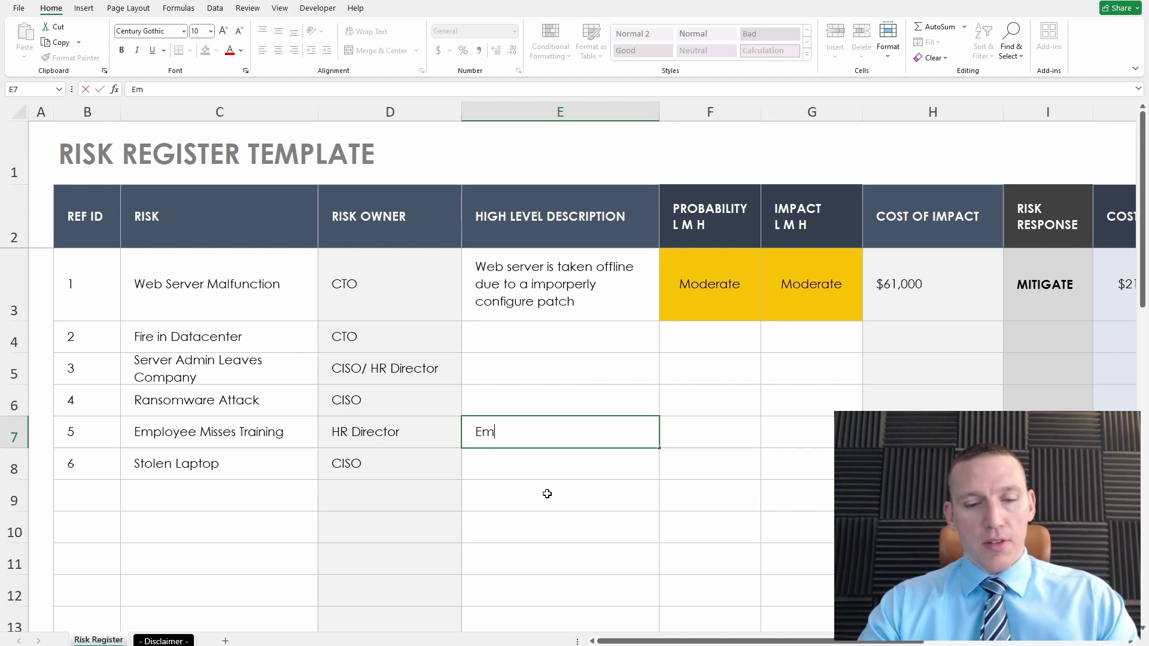
text(ployee )
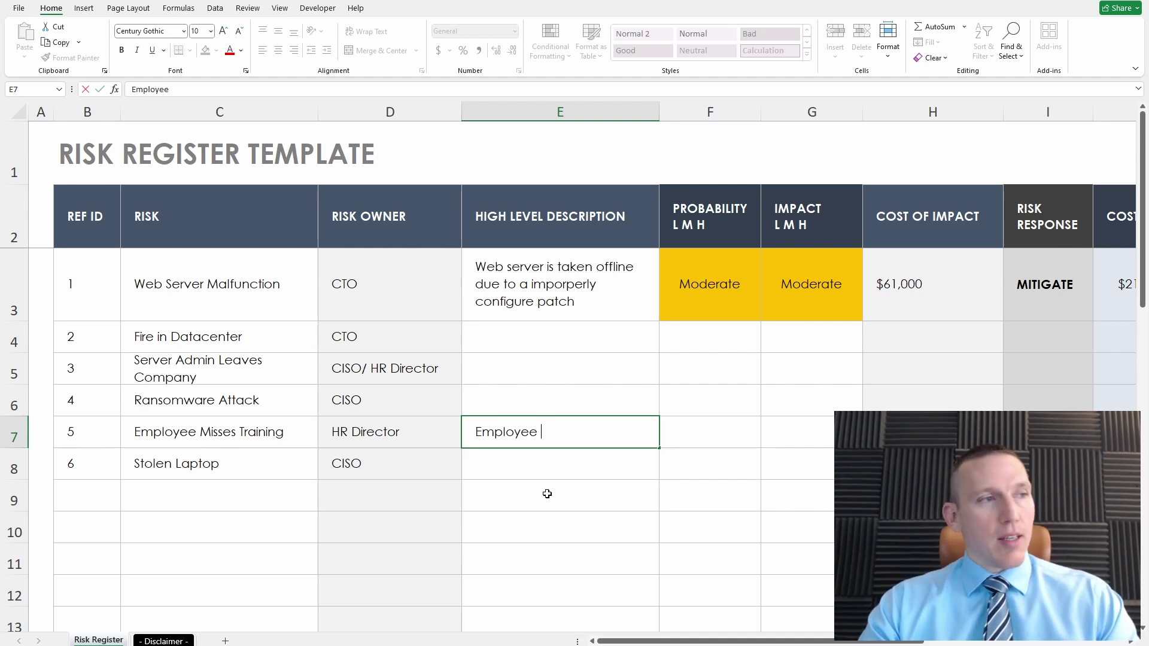
text(misse)
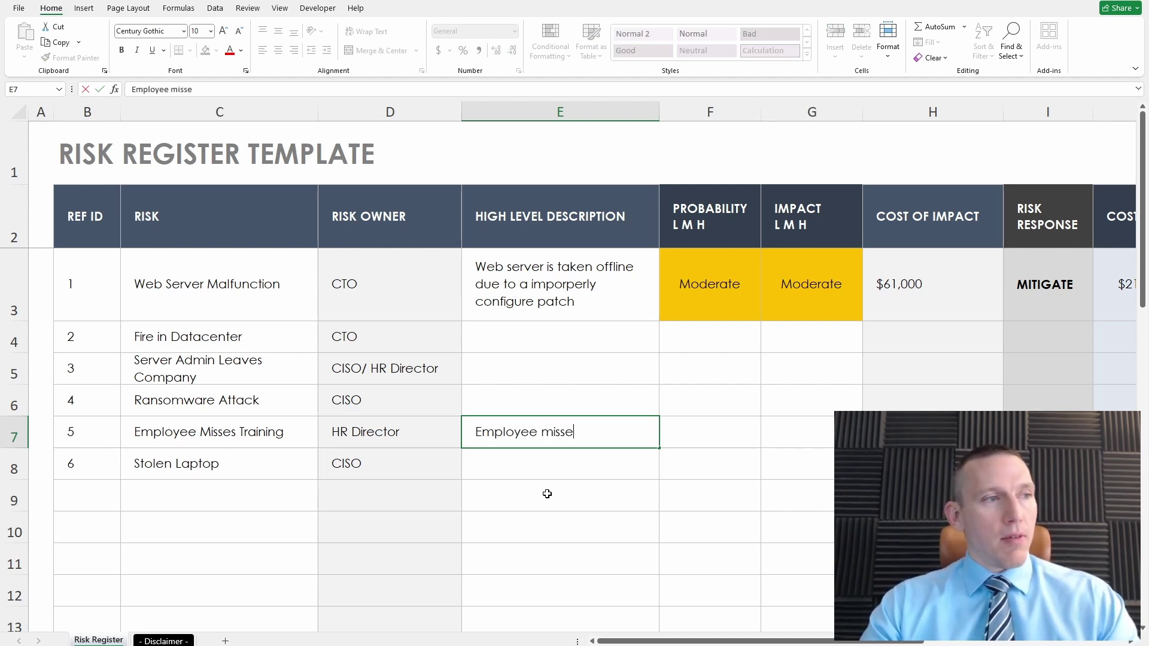
text(s annual )
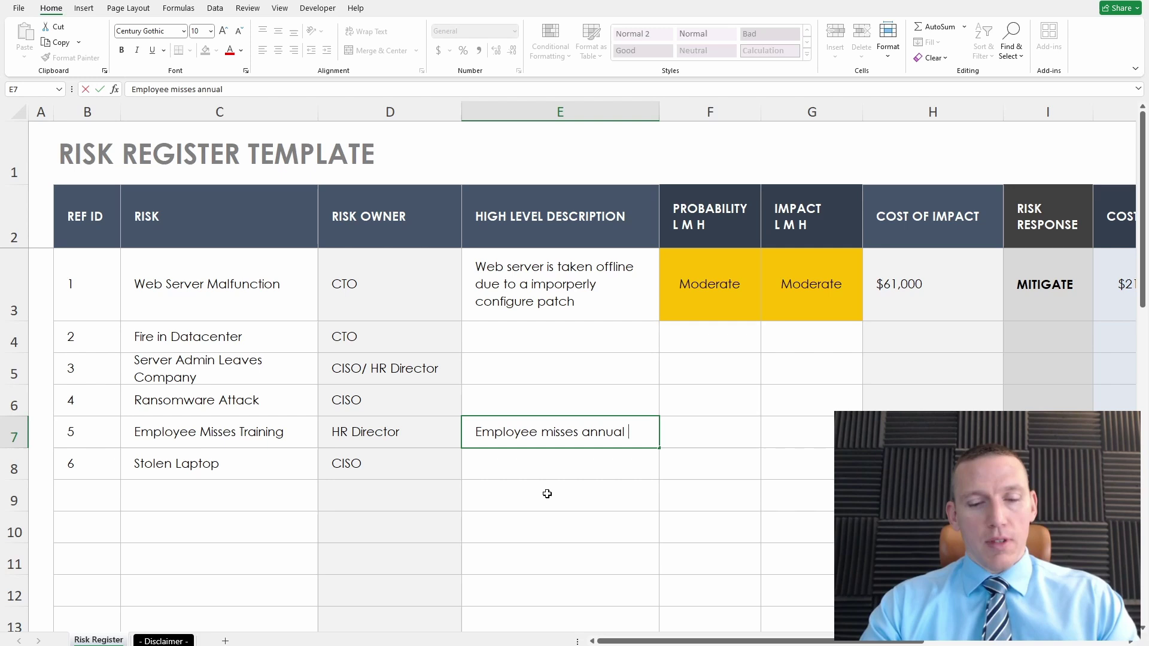
text(cybersecurity aw)
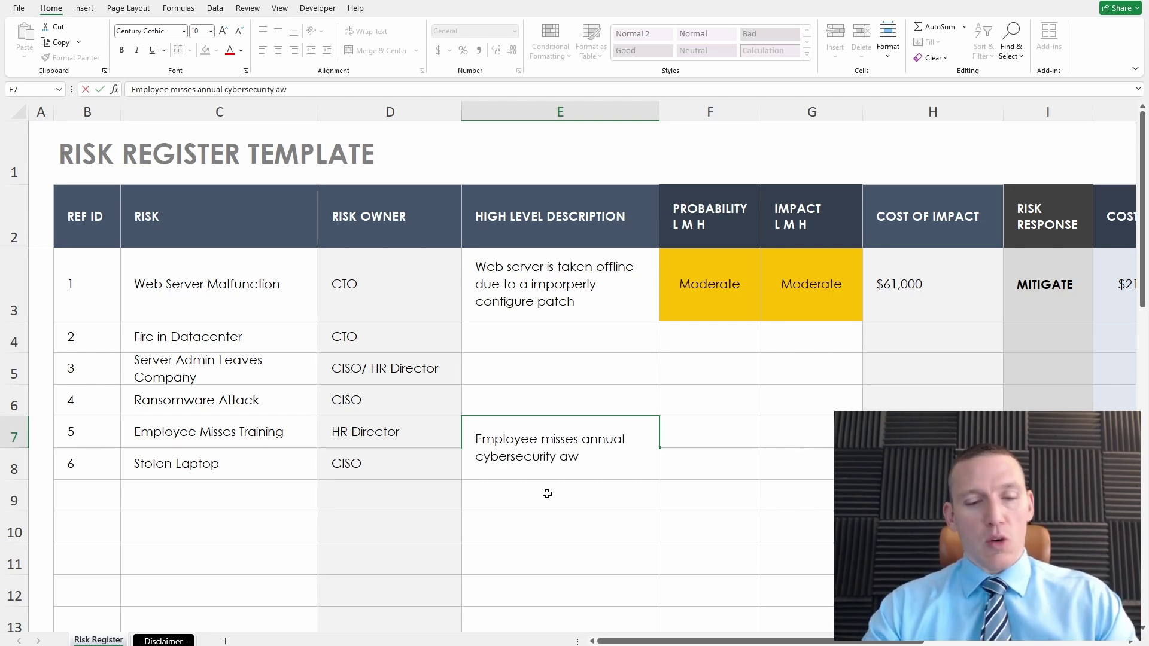
text(areness training)
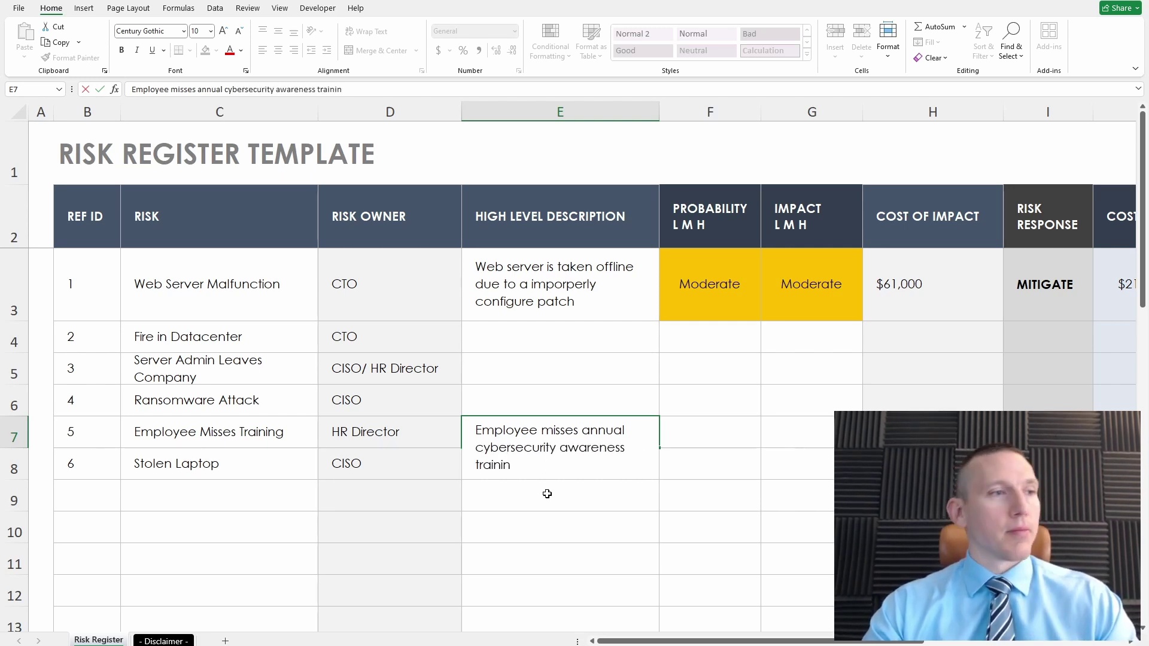
click(547, 494)
drag(22, 448, 23, 474)
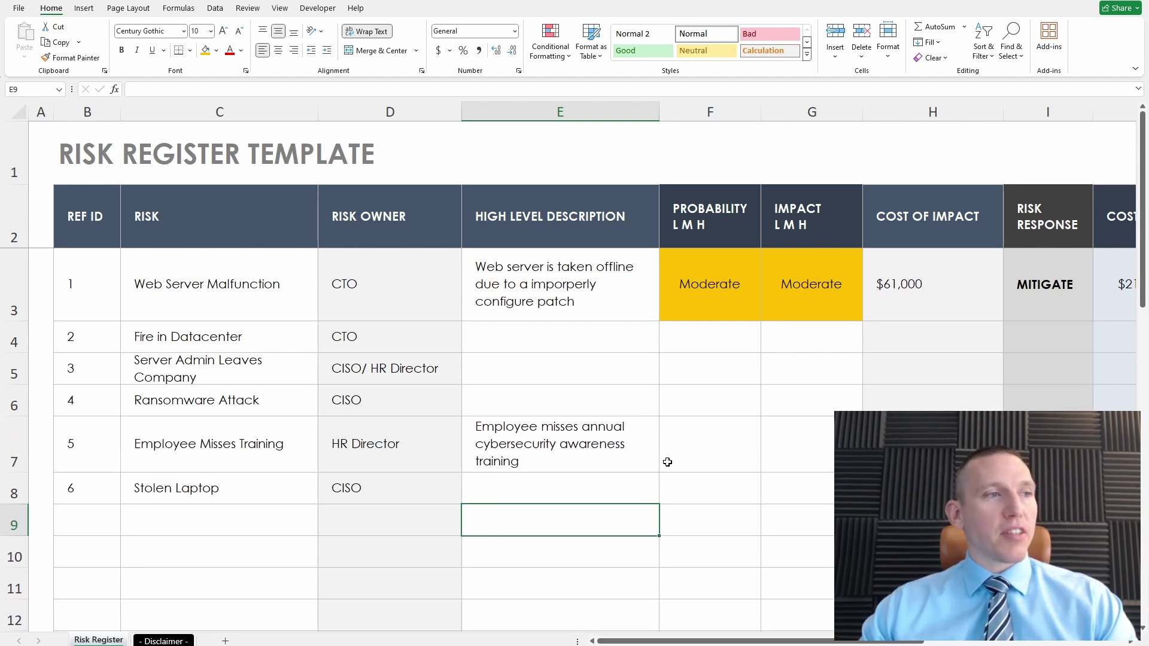
- Set risk 5's probability in F7 to High with a red fill
click(732, 442)
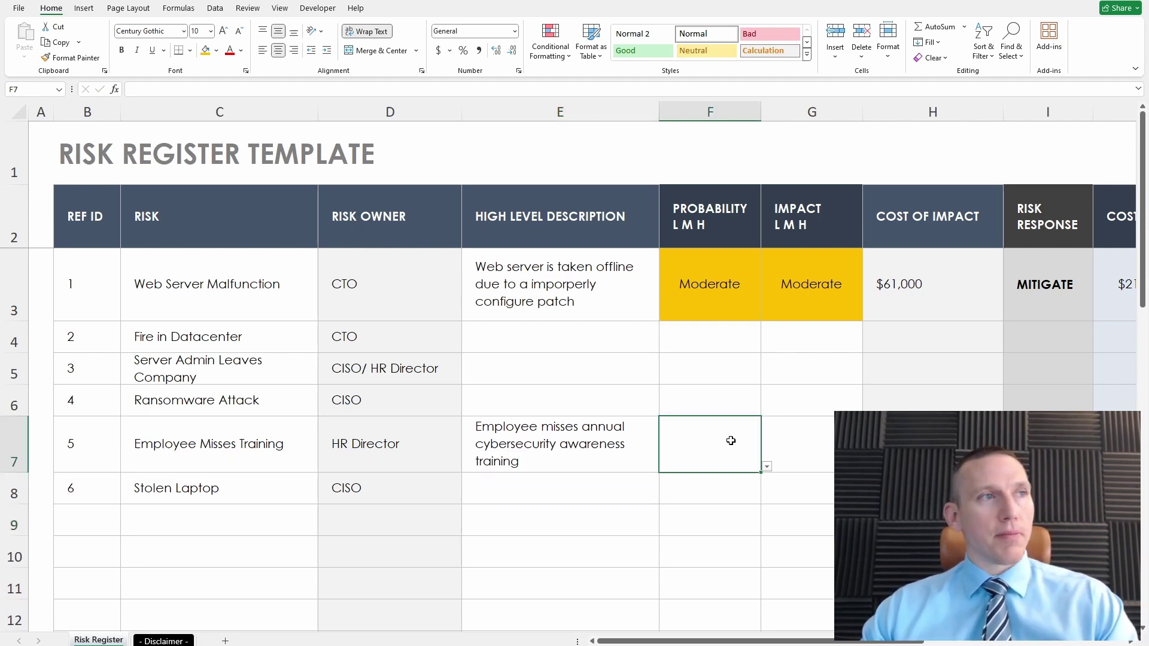
click(767, 467)
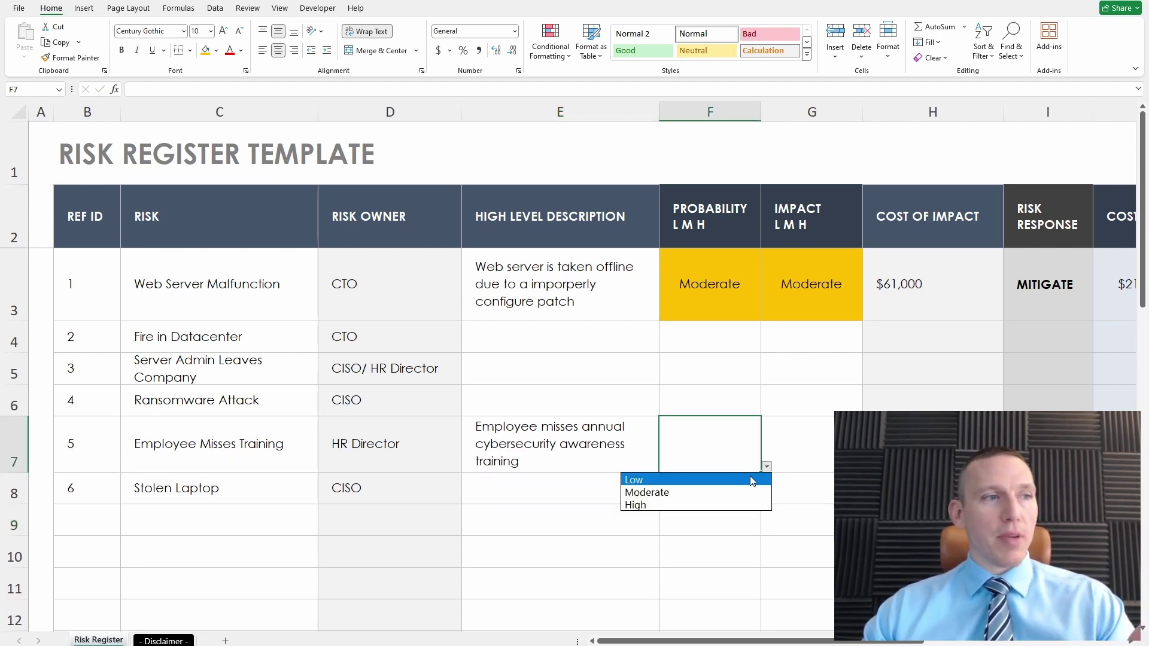
click(693, 506)
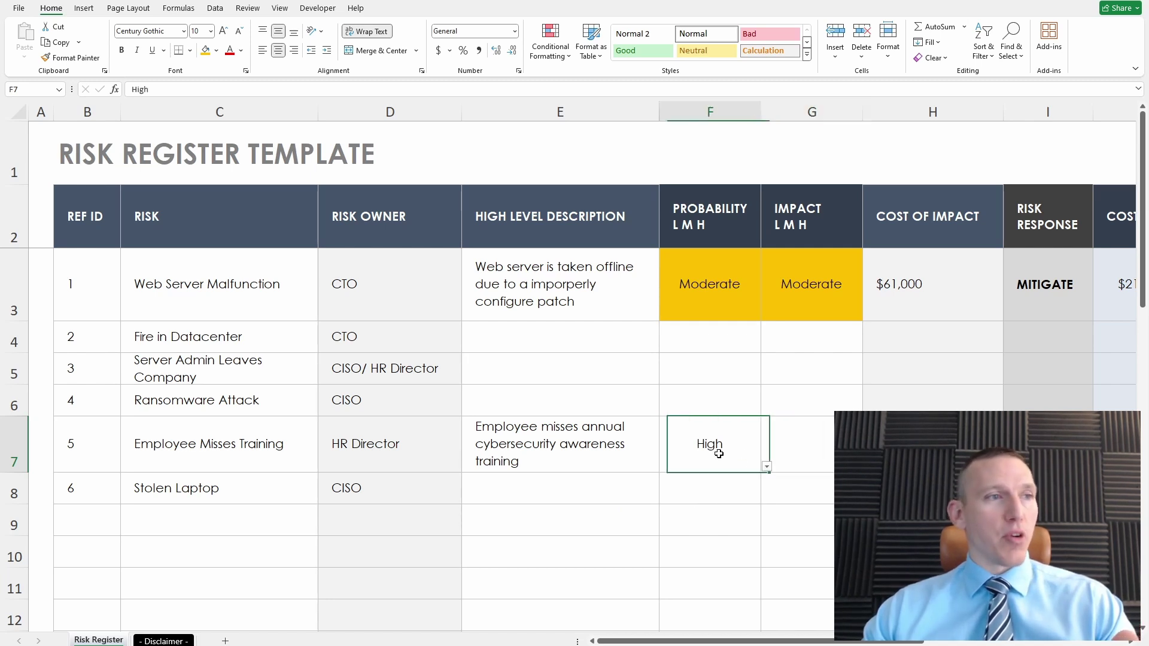
click(216, 51)
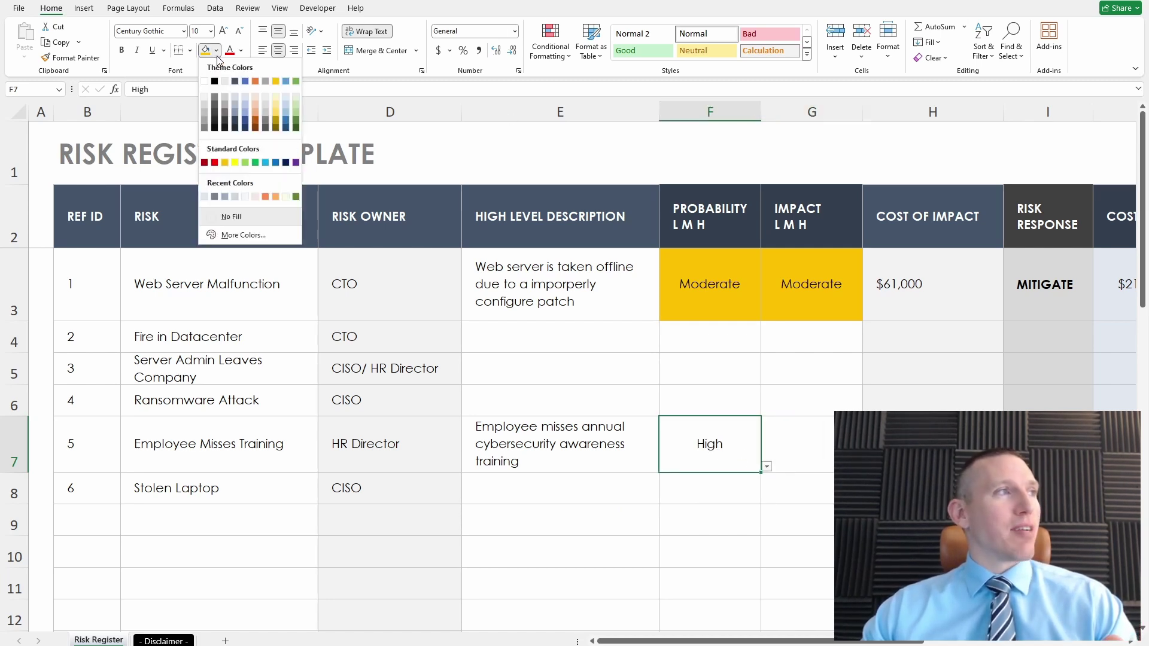
click(214, 163)
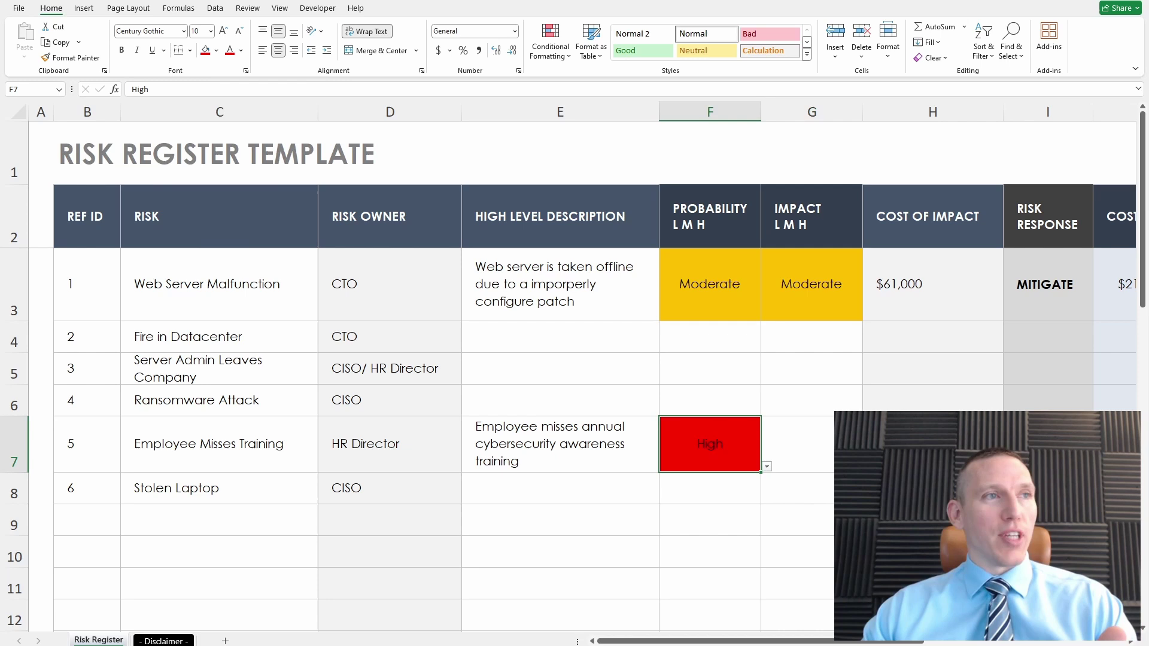
- Set risk 5's impact in G7 to Low with a green fill
click(769, 461)
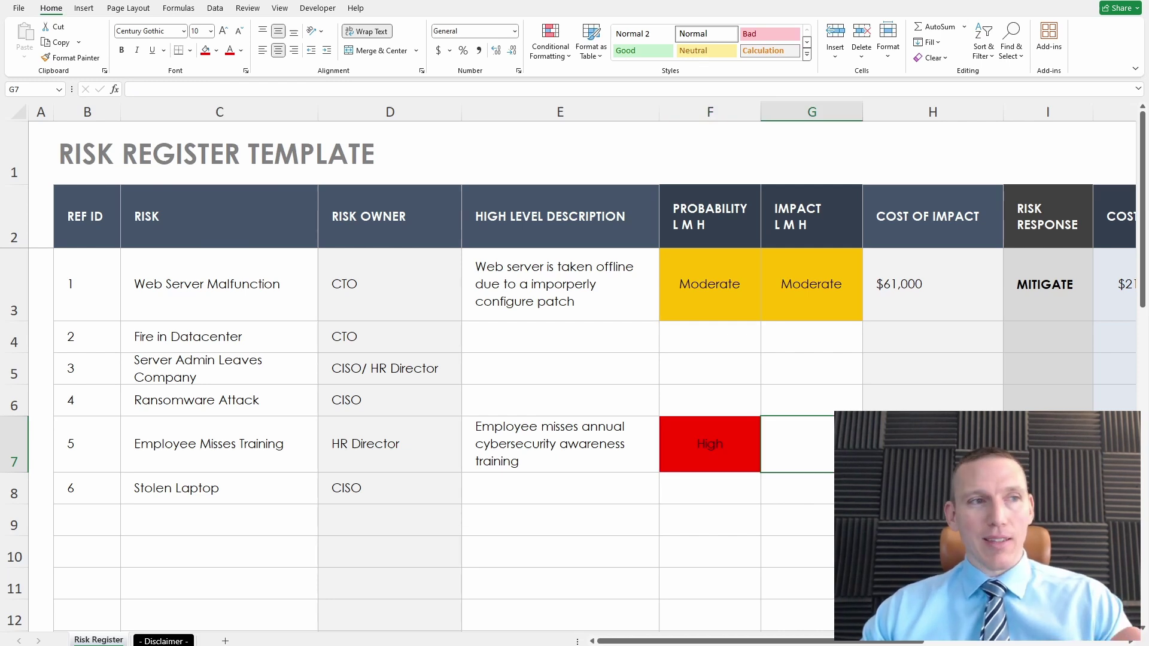
click(856, 467)
click(790, 479)
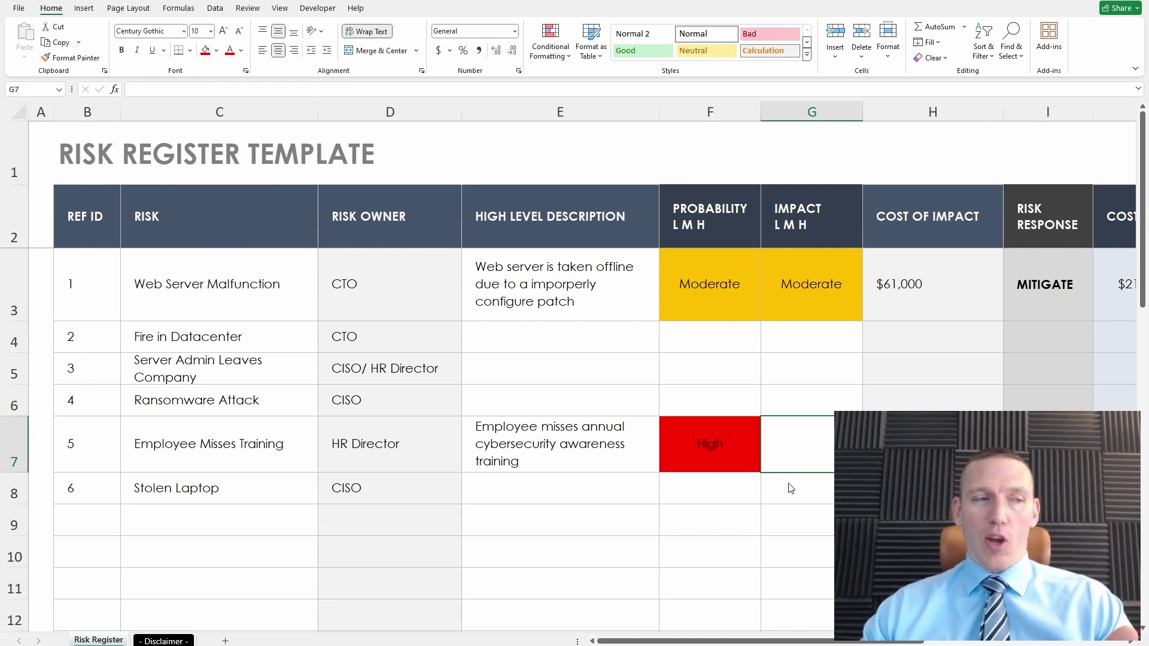
click(216, 51)
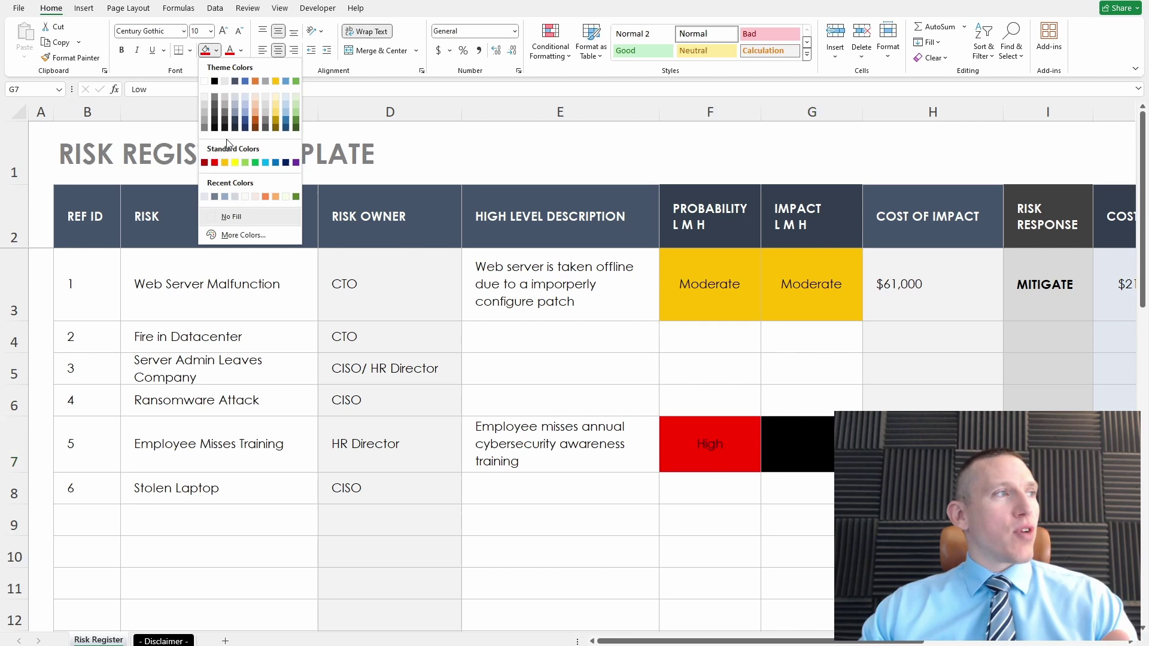
click(255, 163)
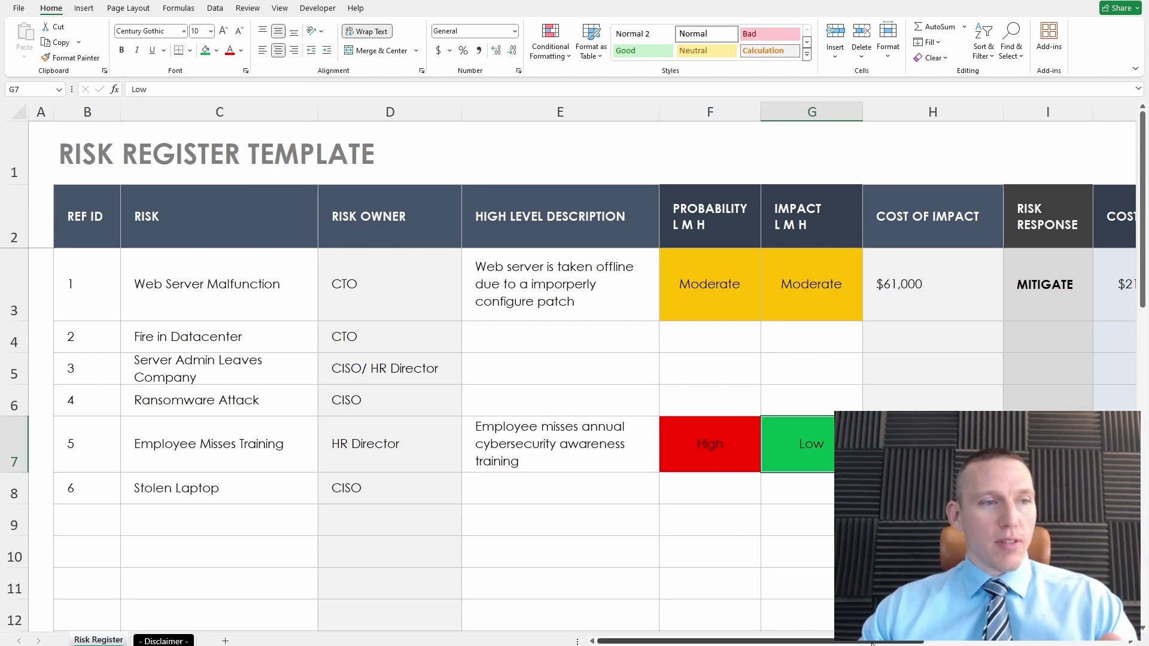
drag(873, 643, 820, 458)
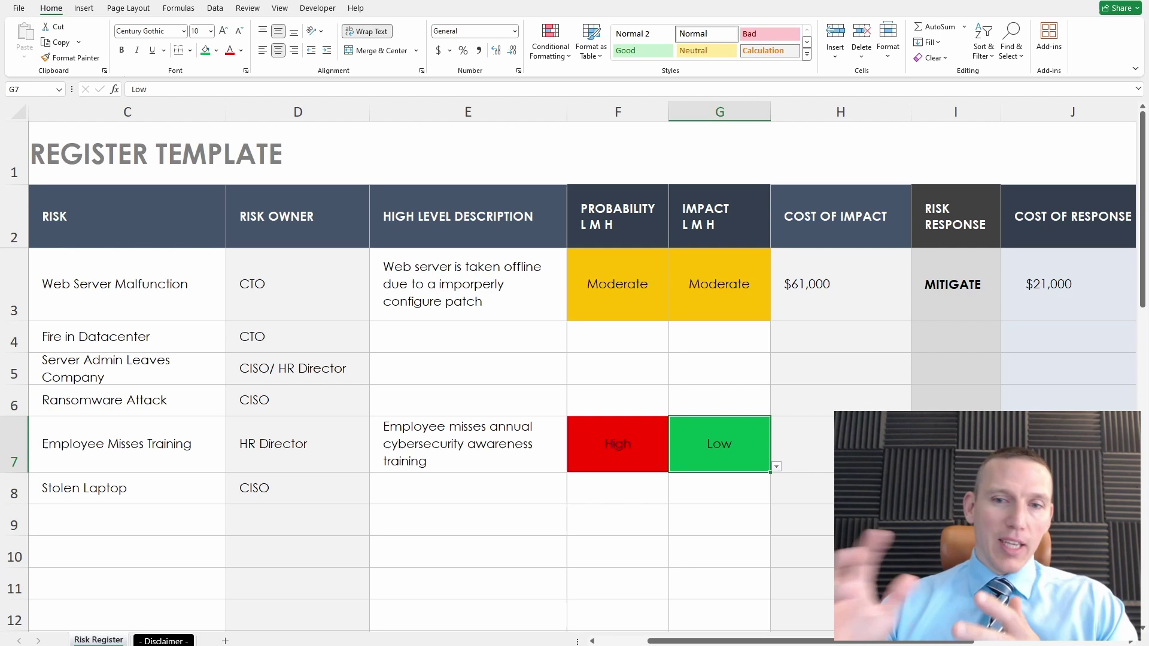
- Enter $5,000 as risk 5's cost of impact in H7 and review the value
click(802, 446)
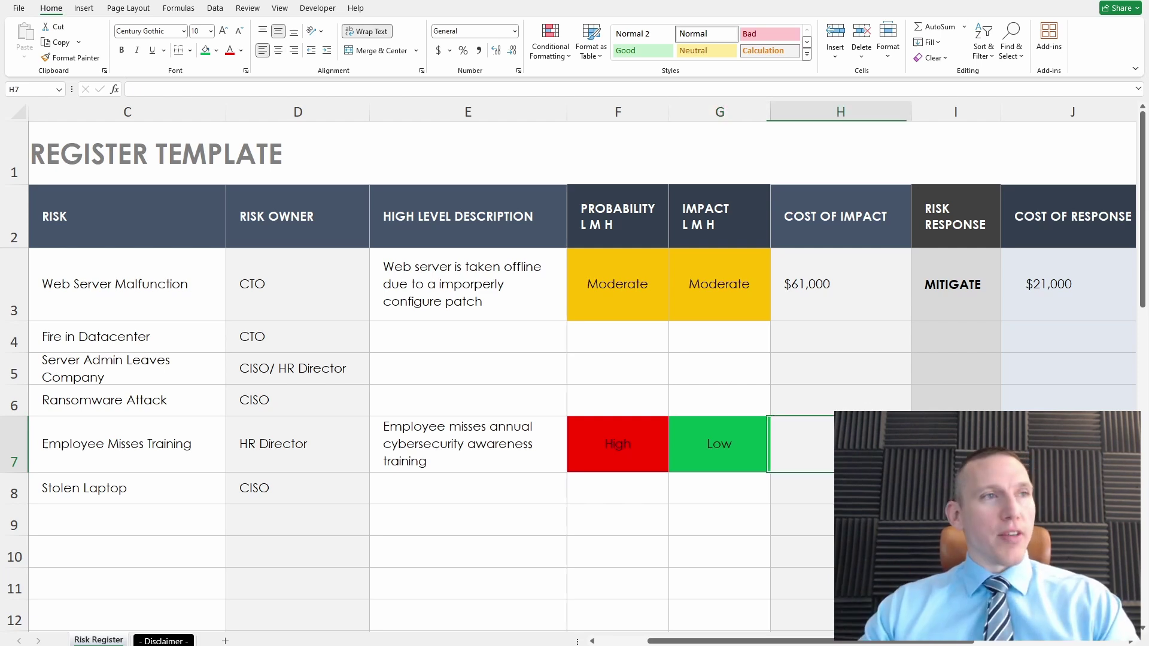
drag(939, 642, 991, 642)
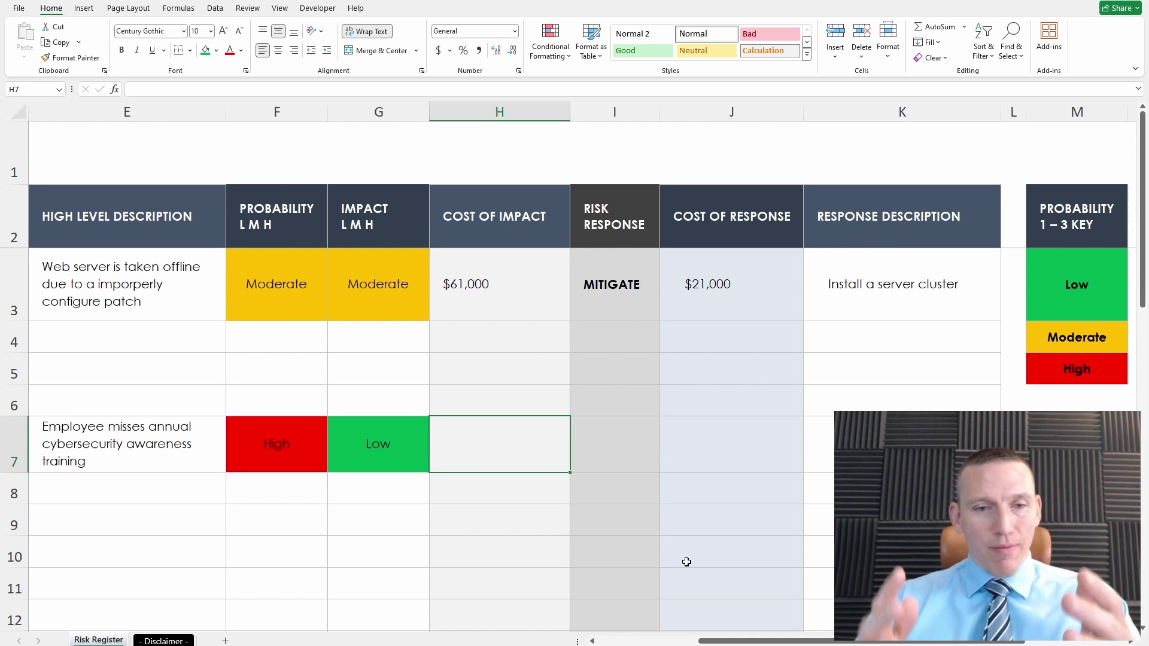
text($5)
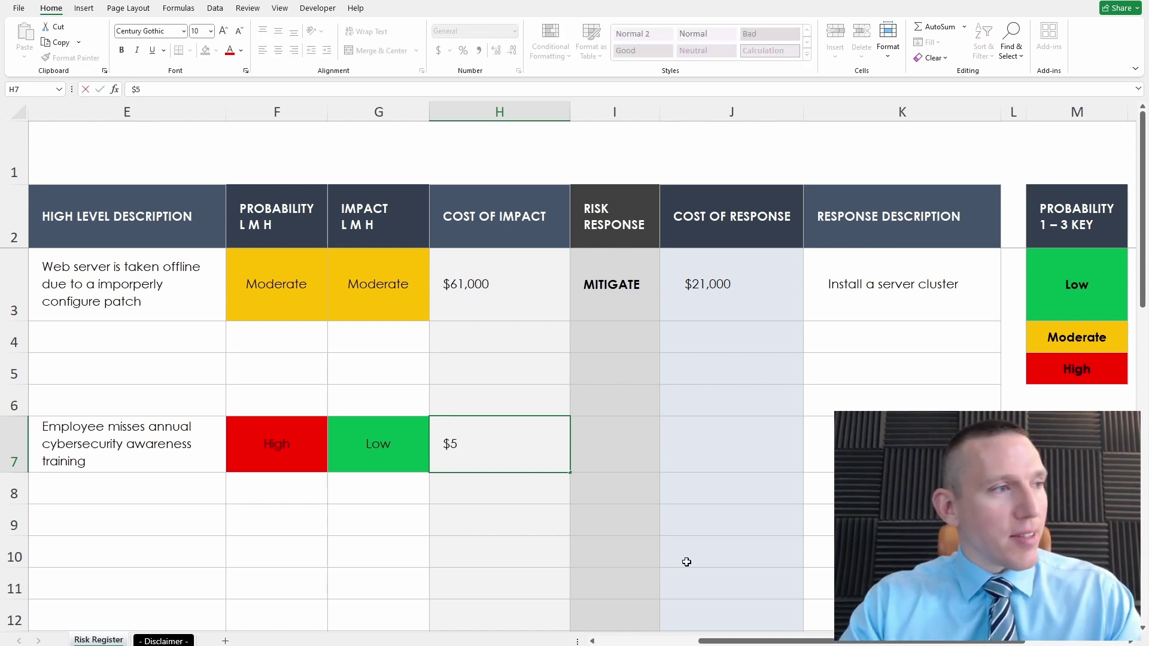
text(,000)
key(Tab)
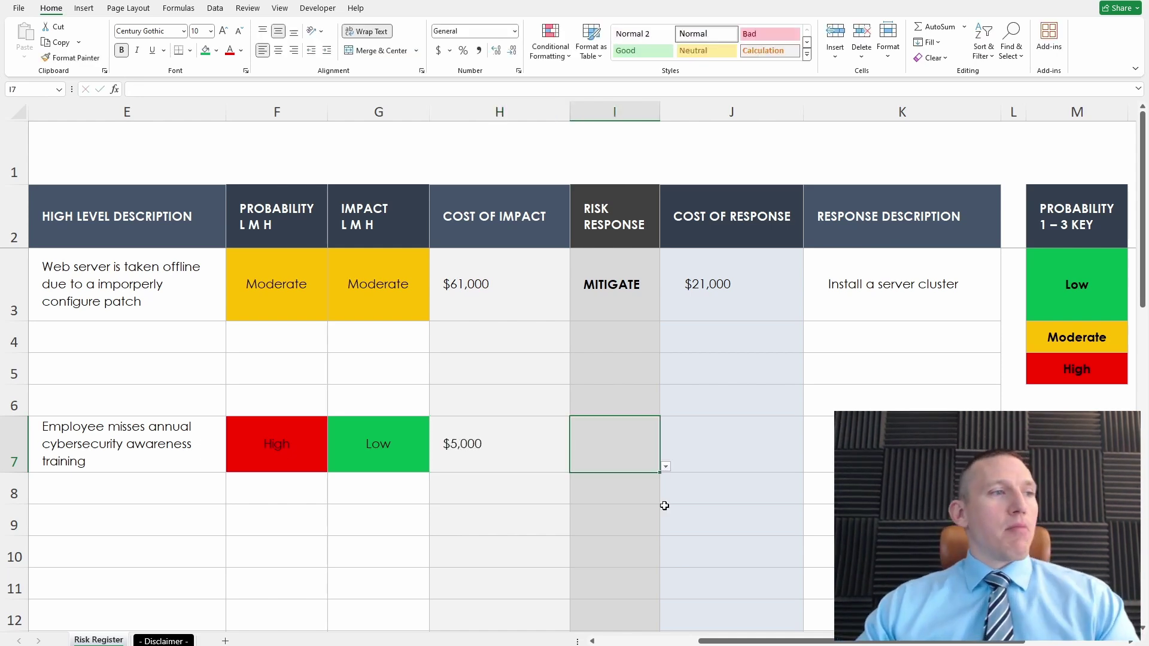
click(486, 432)
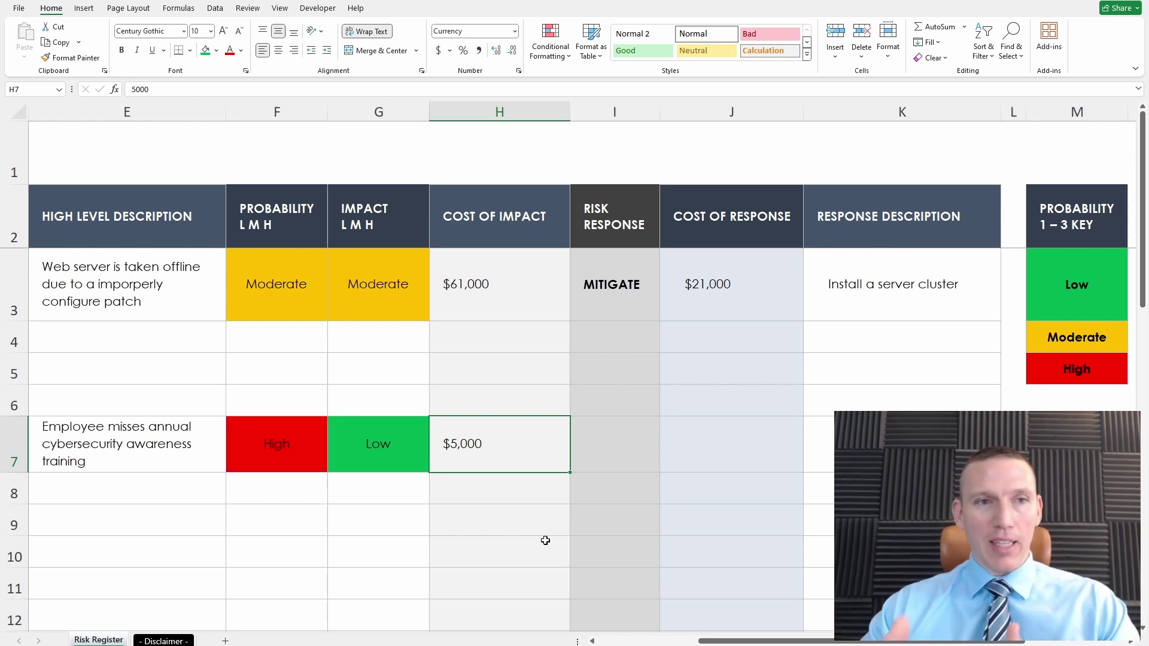
click(545, 540)
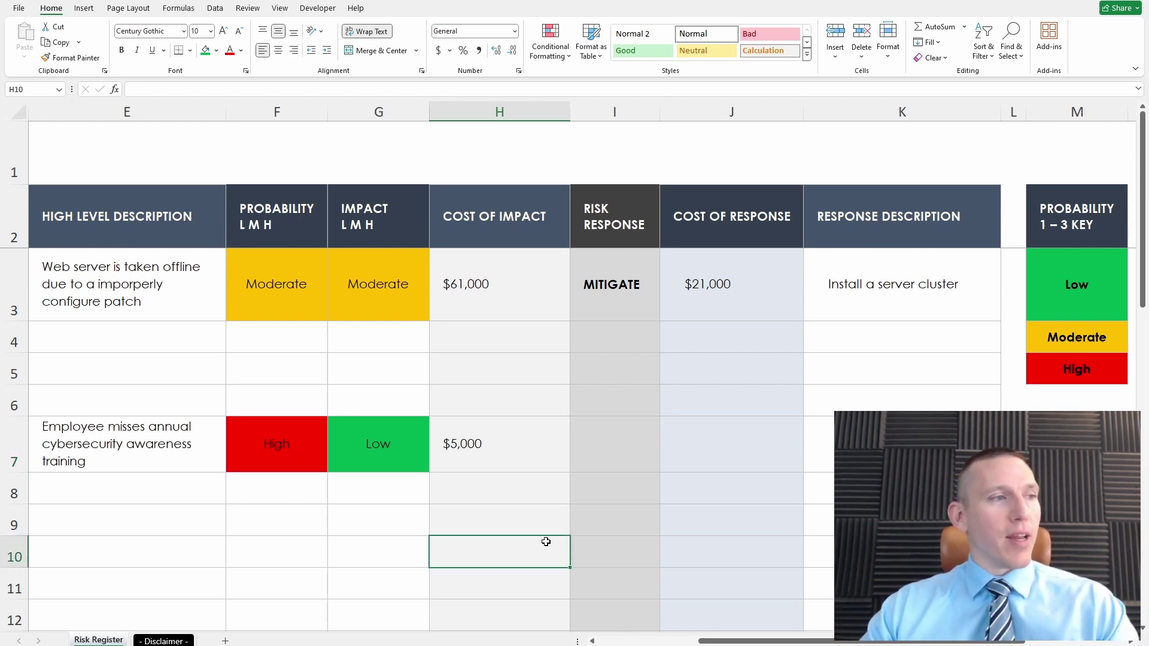
click(503, 446)
double_click(501, 442)
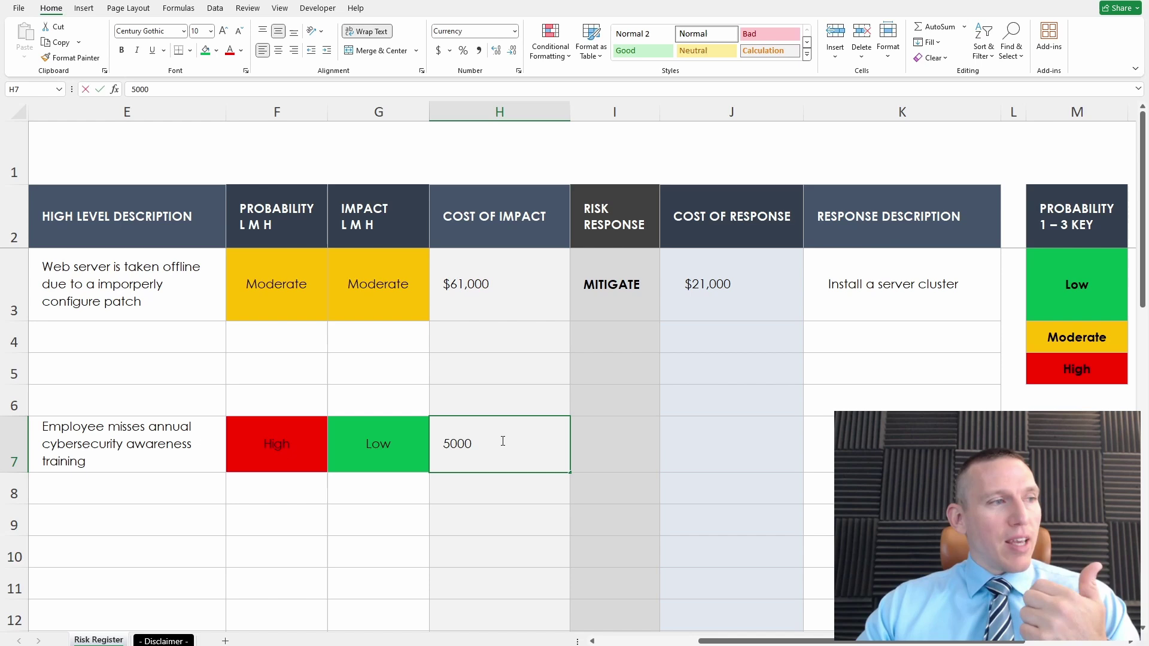
drag(489, 441, 443, 443)
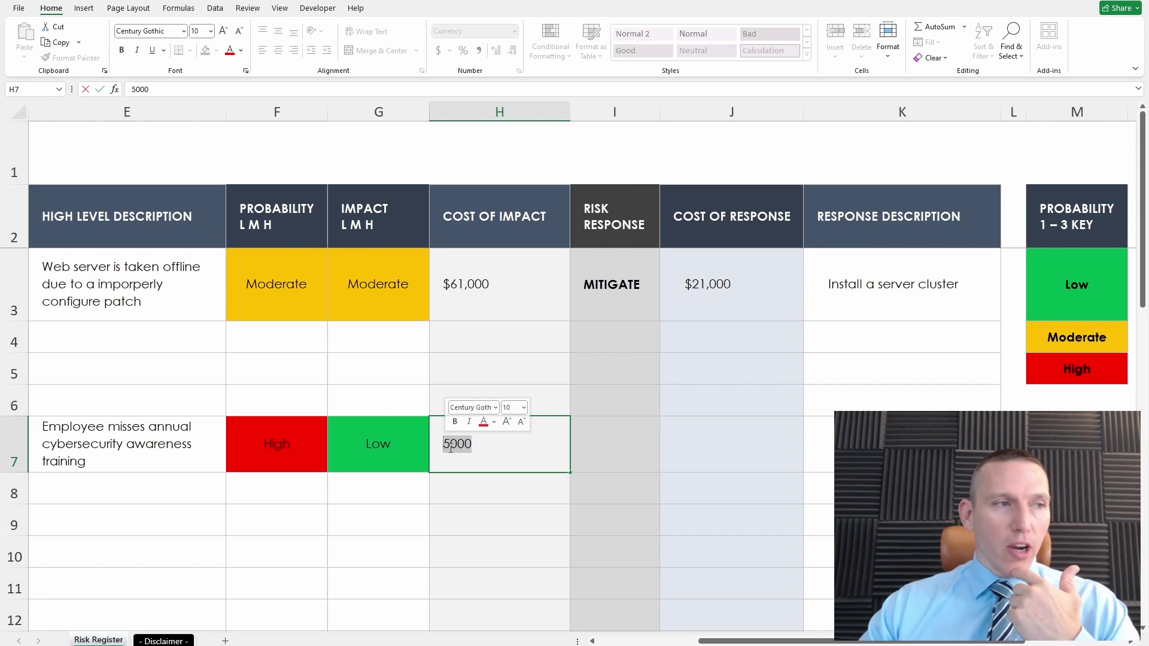
click(398, 446)
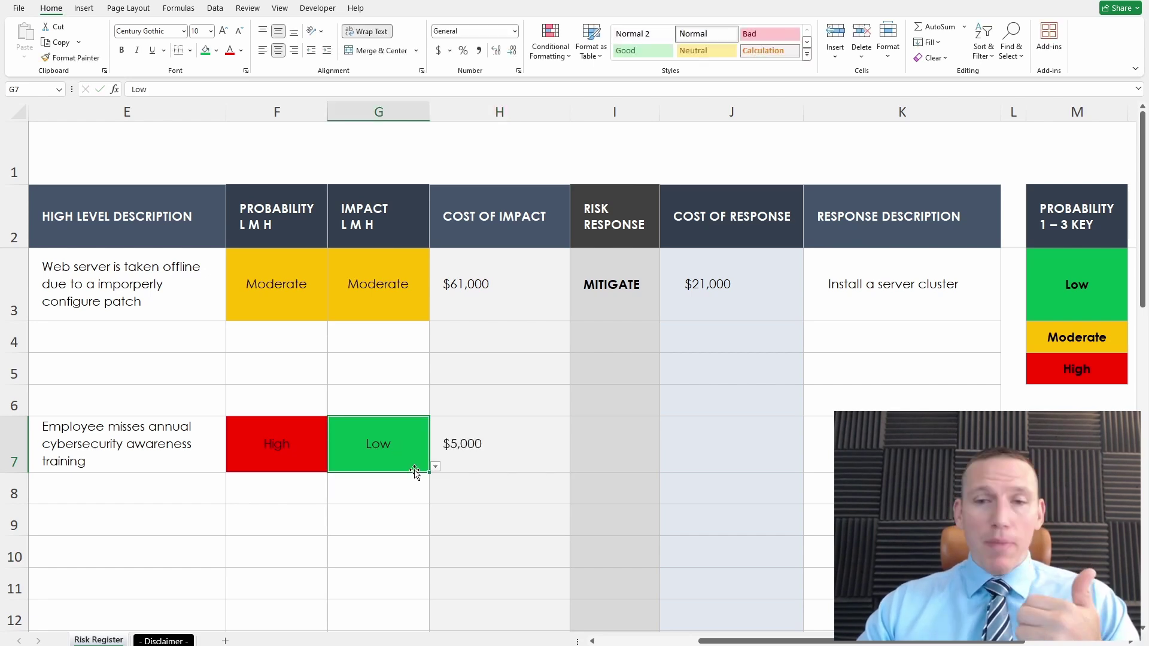
click(485, 434)
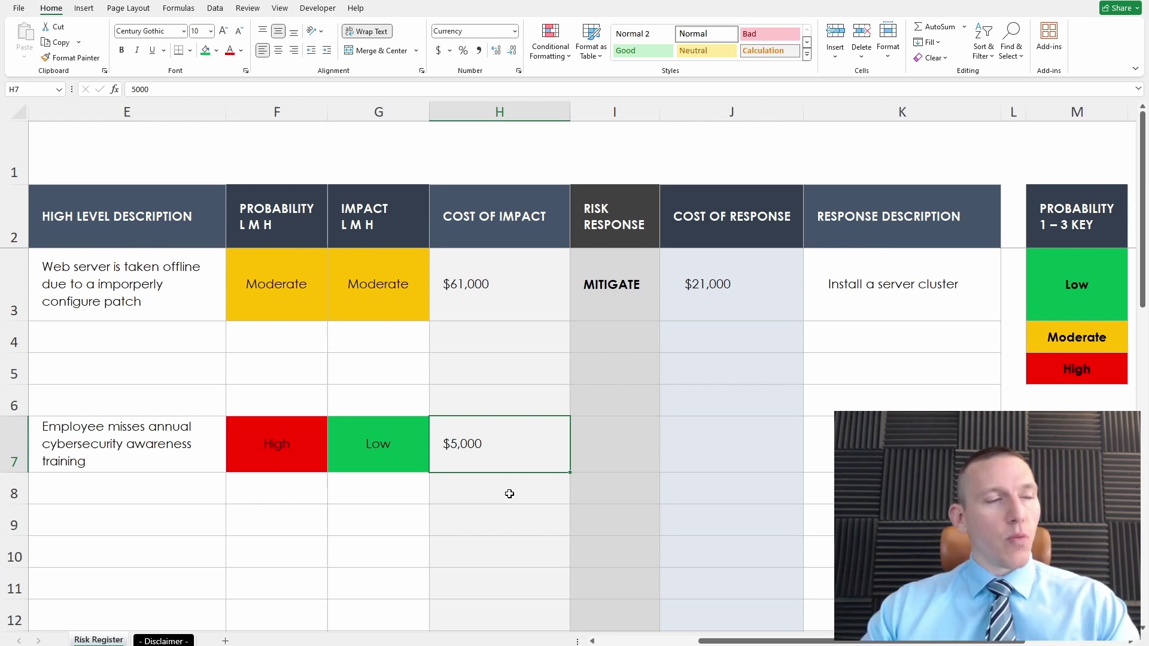
- Change risk 5's cost of impact in H7 to $100,000
double_click(495, 446)
drag(487, 443, 442, 443)
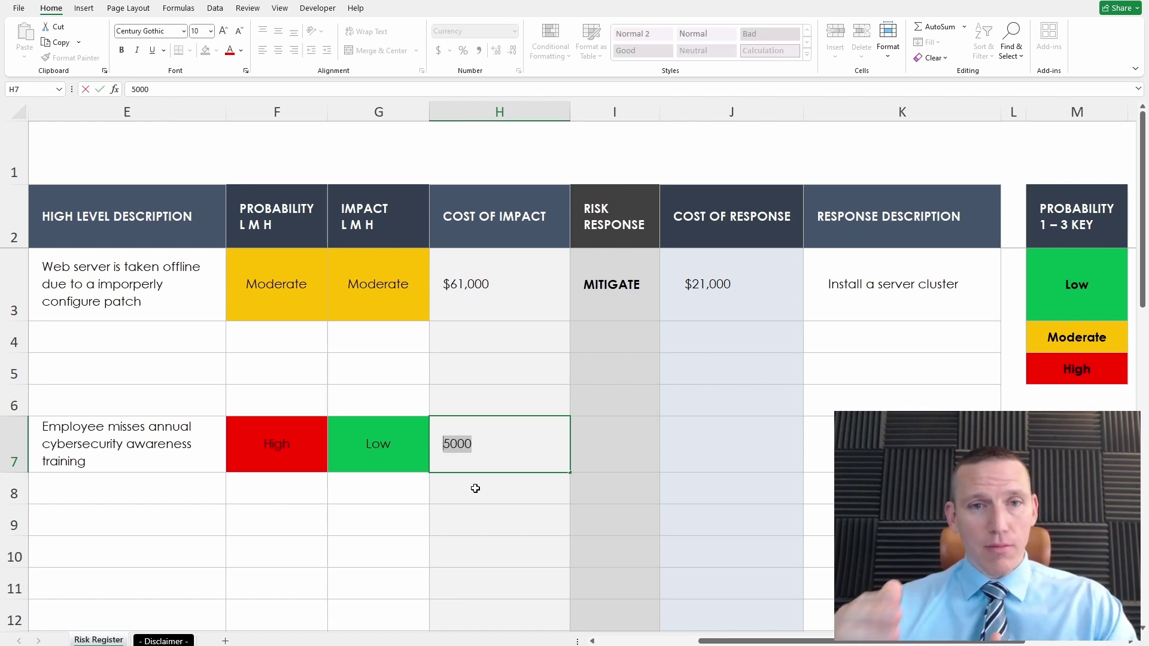
text(5)
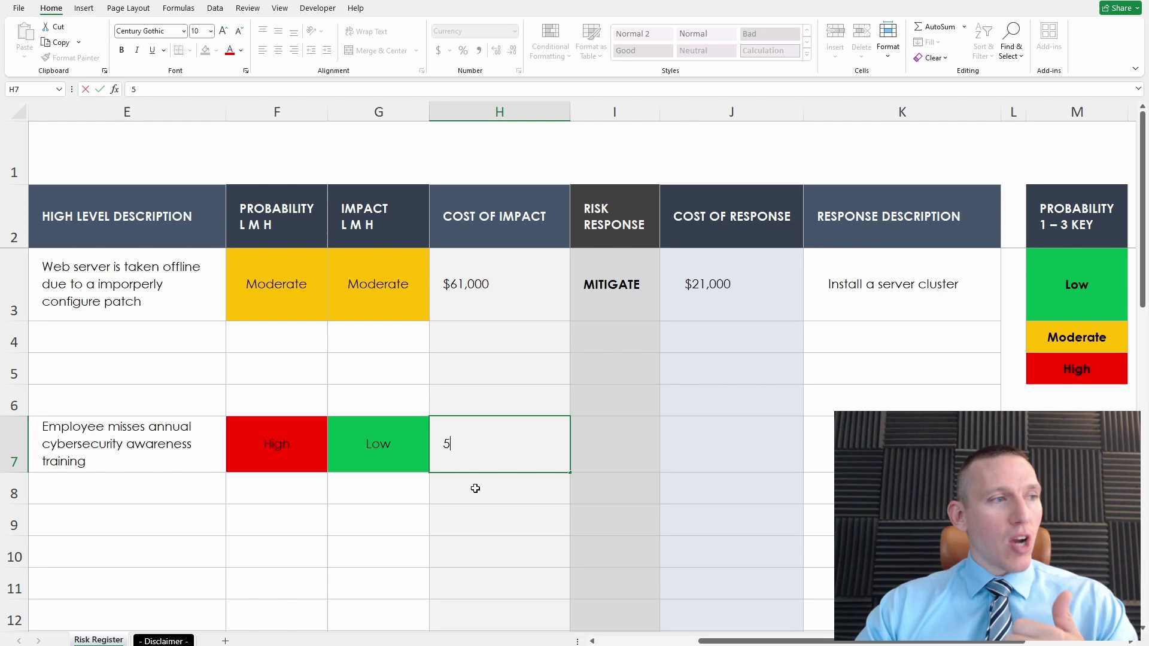
key(BackSpace)
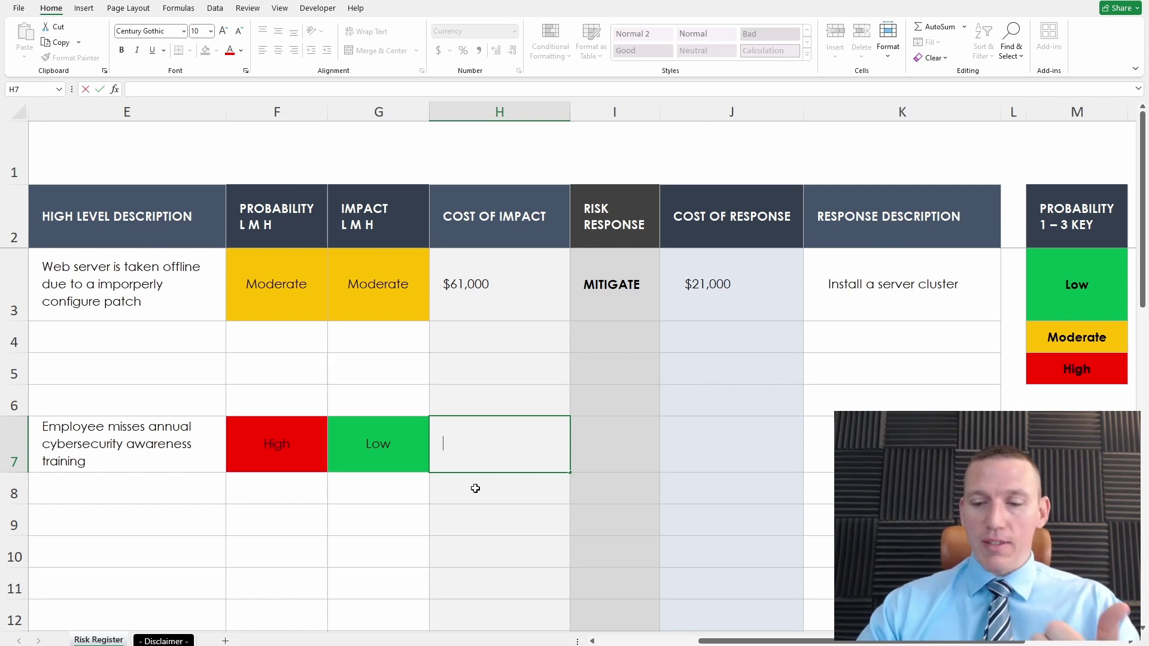
text(60000)
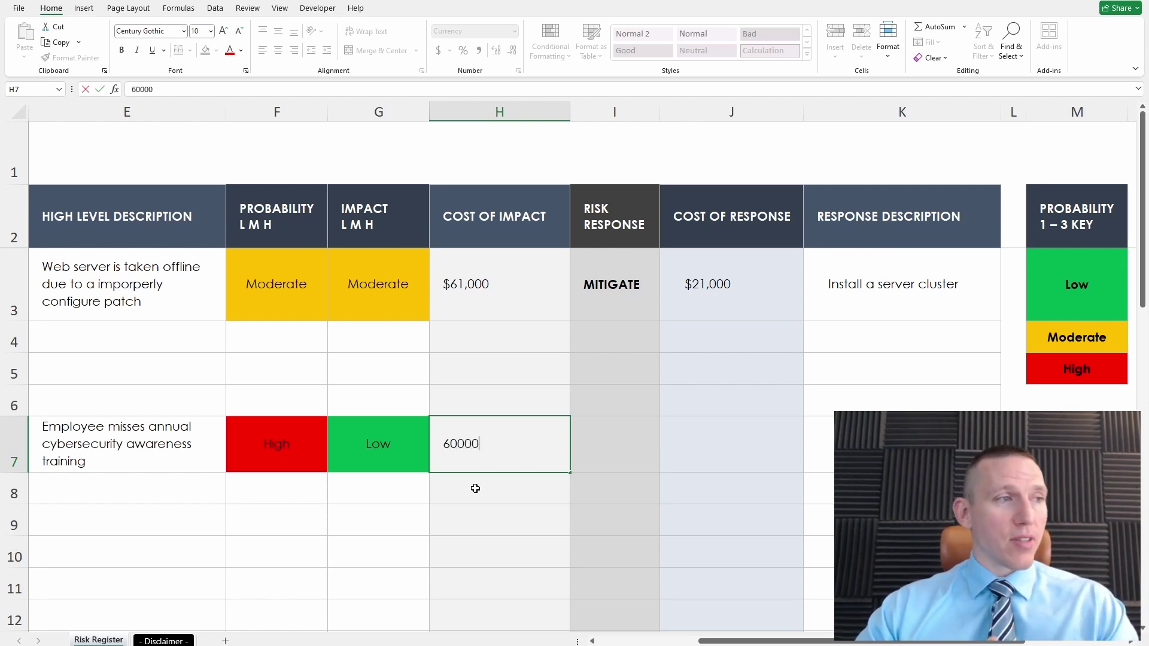
key(Return)
click(521, 454)
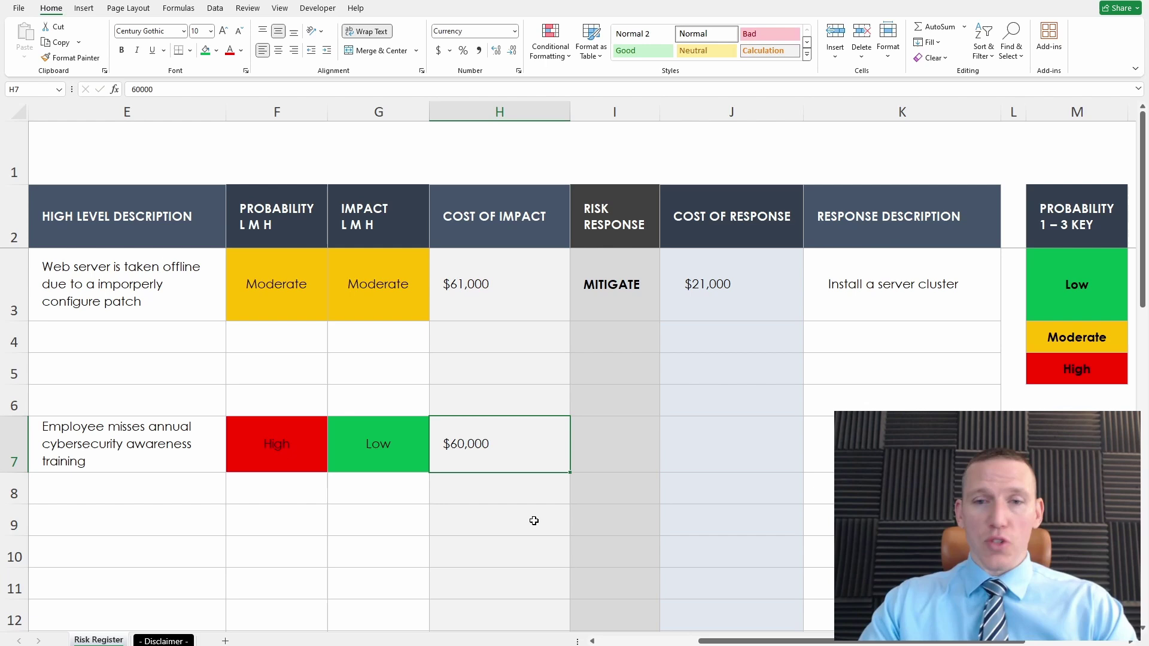
double_click(486, 445)
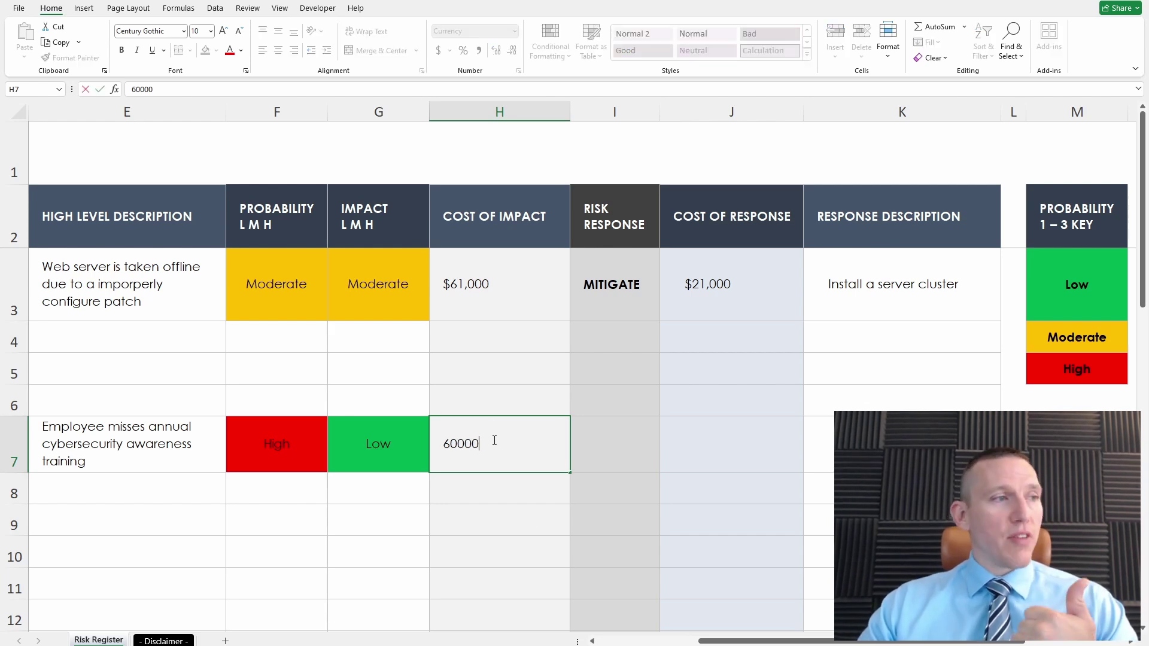
drag(486, 444, 443, 444)
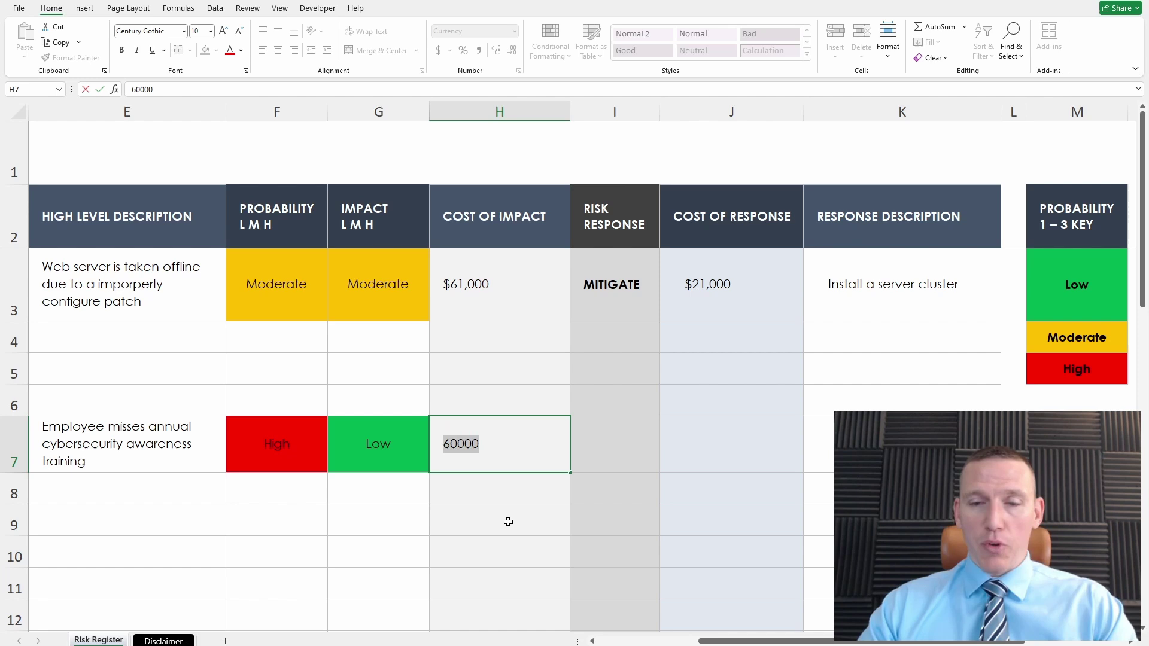
text(100,00)
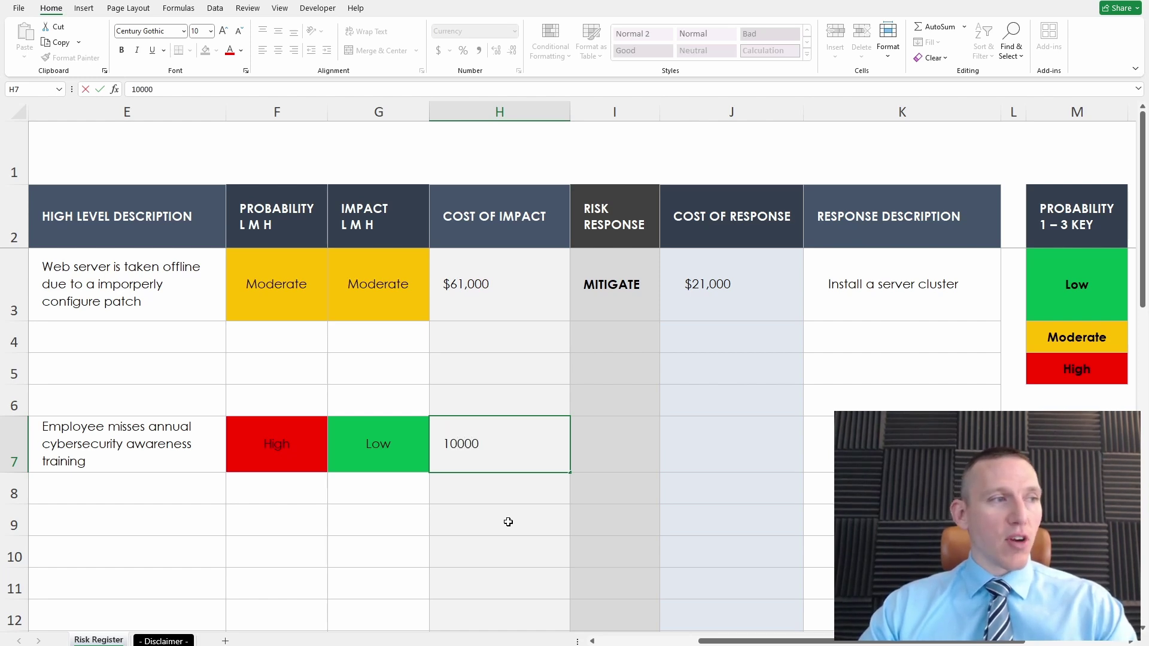
text(0)
click(508, 522)
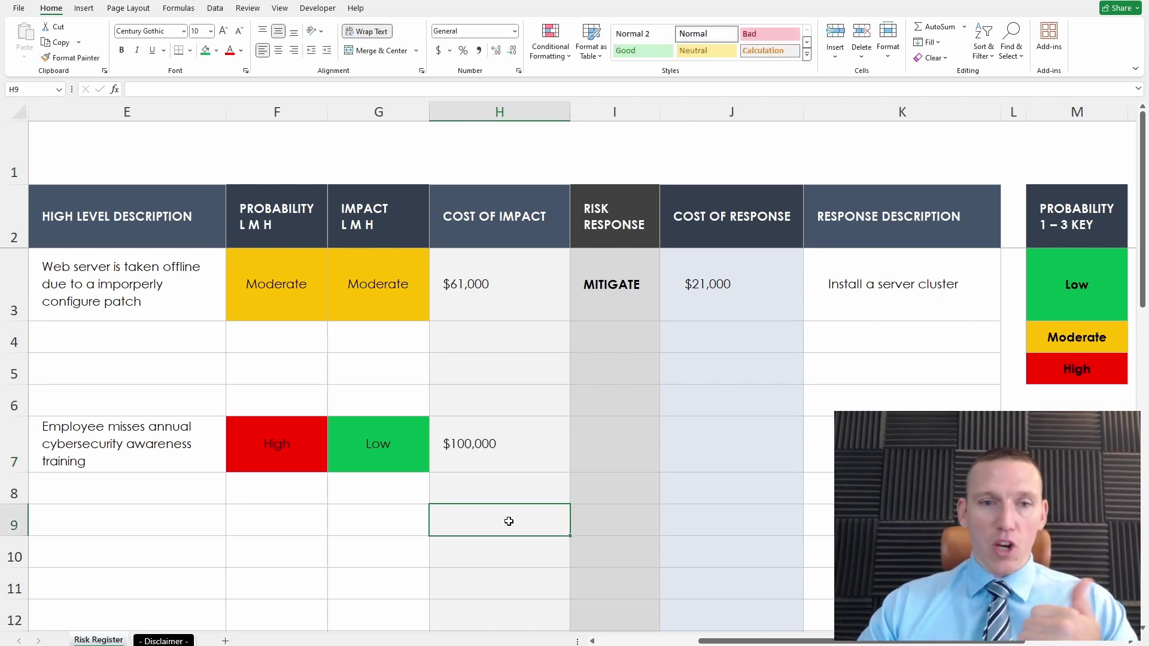
- Change G7's impact rating to Moderate and shade it gold
click(378, 446)
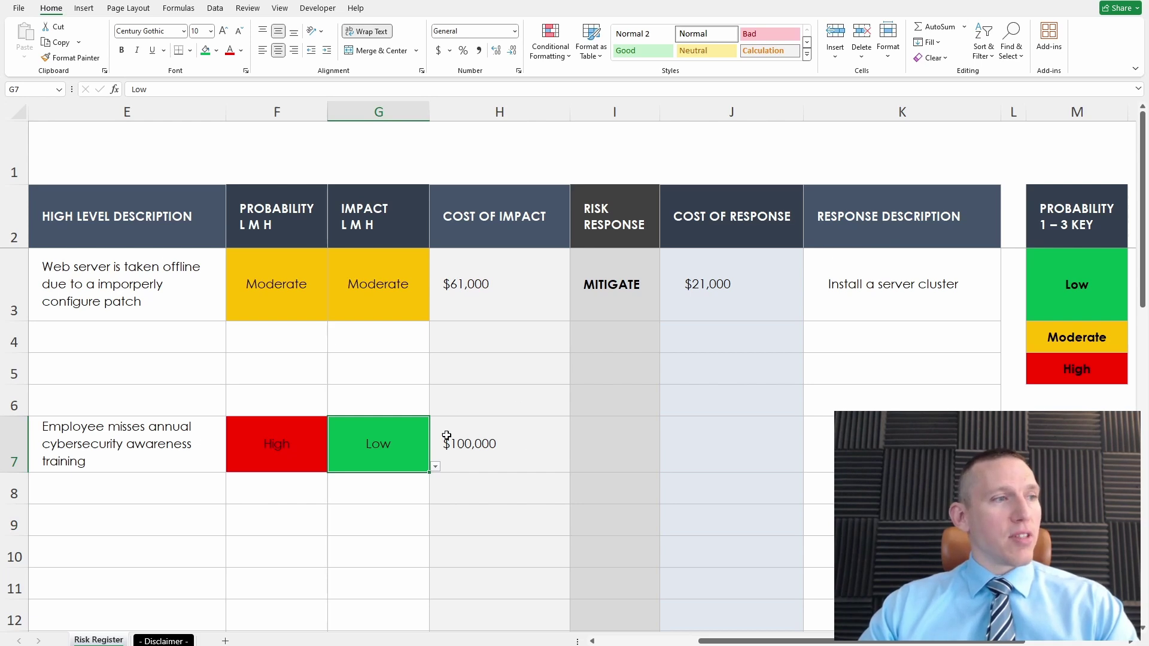
click(437, 466)
click(375, 493)
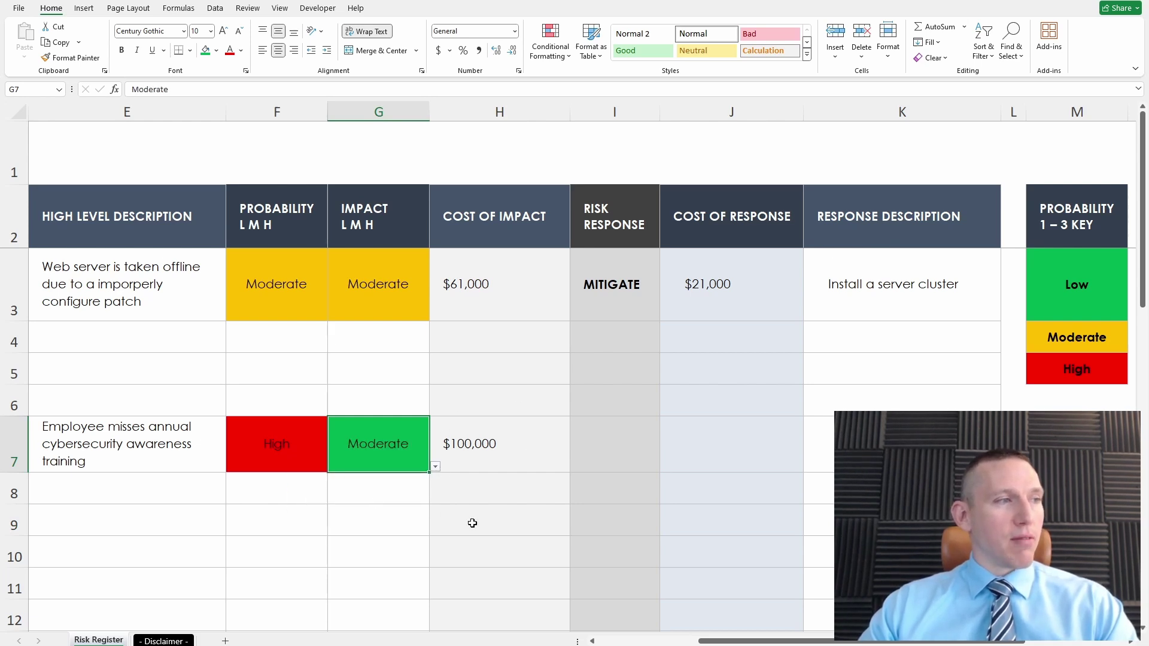
click(473, 523)
click(375, 465)
click(216, 50)
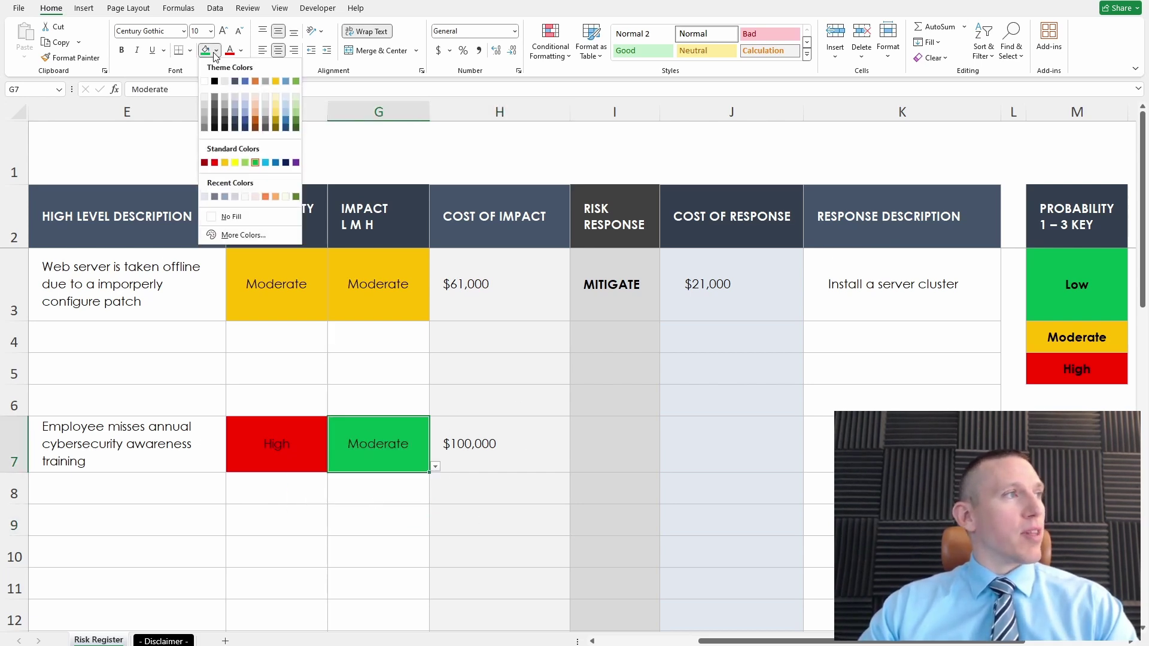
click(224, 162)
click(562, 479)
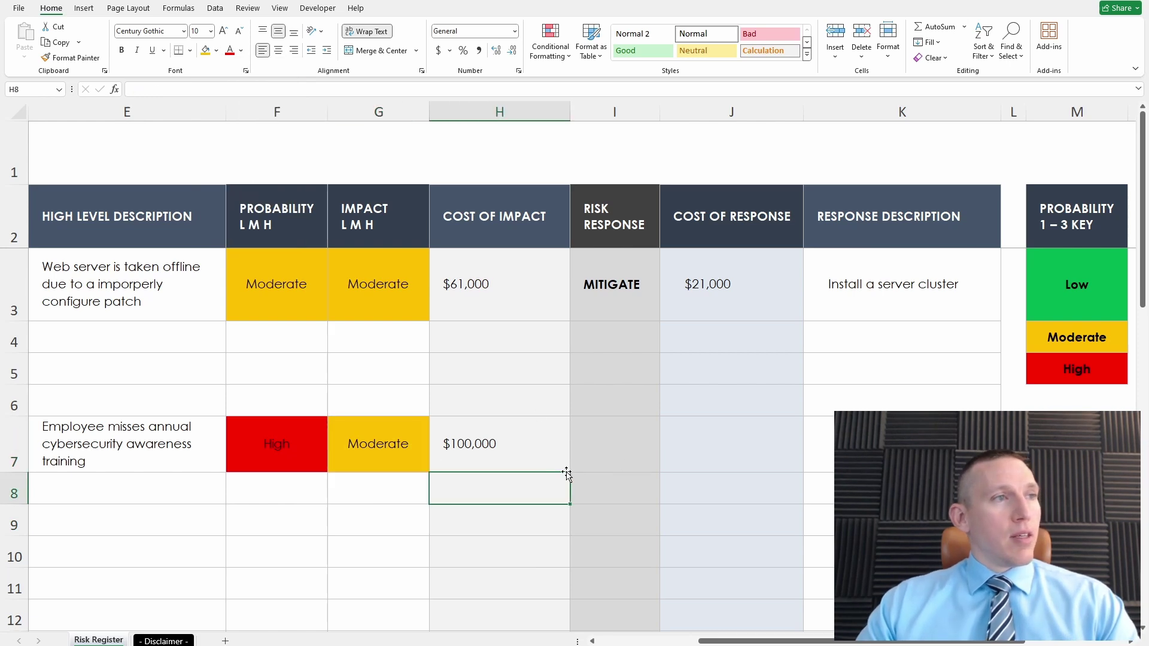
click(621, 462)
- Enter 'Dicipline Employee' as risk 5's response description in K7
click(666, 467)
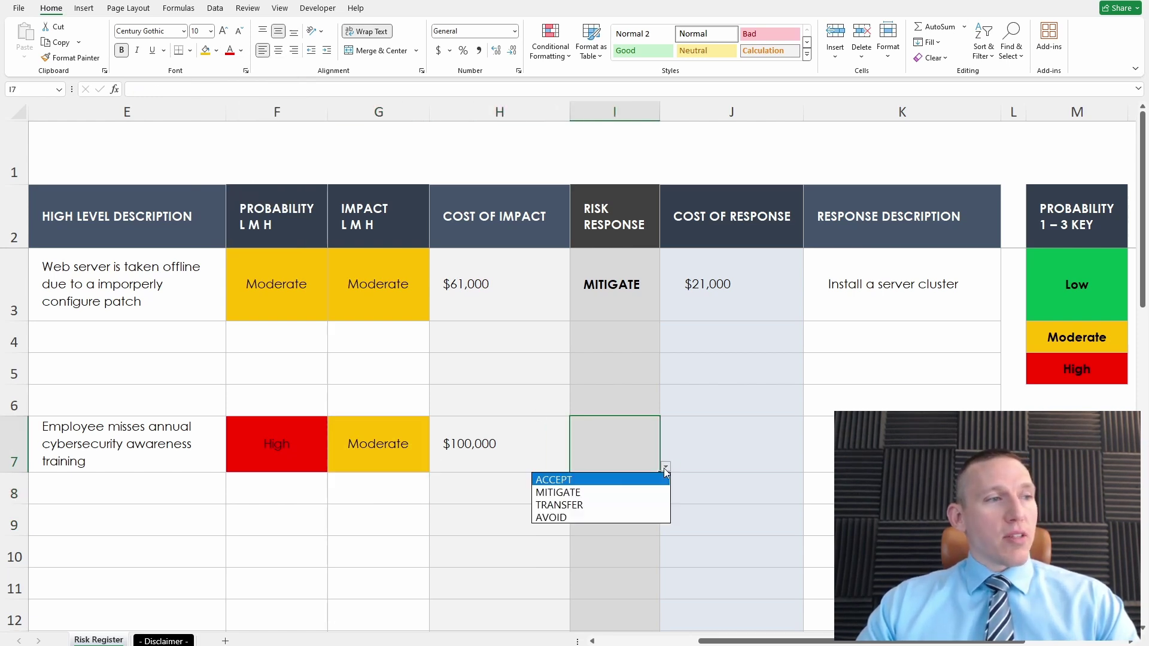
key(Escape)
click(741, 438)
key(Tab)
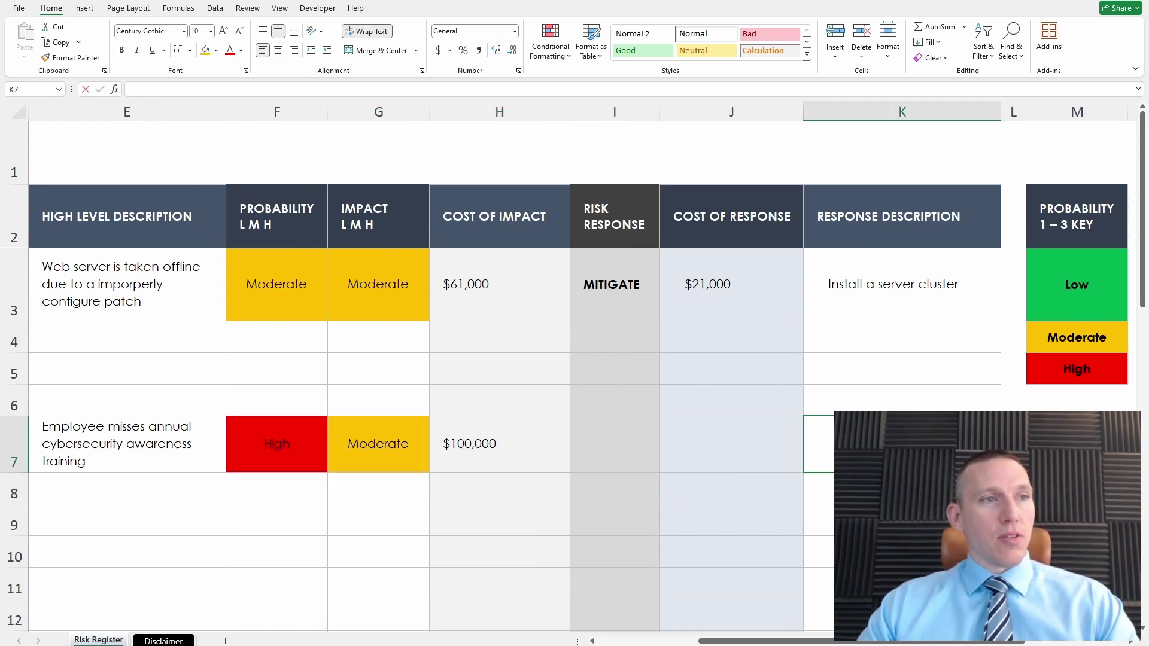
key(F2)
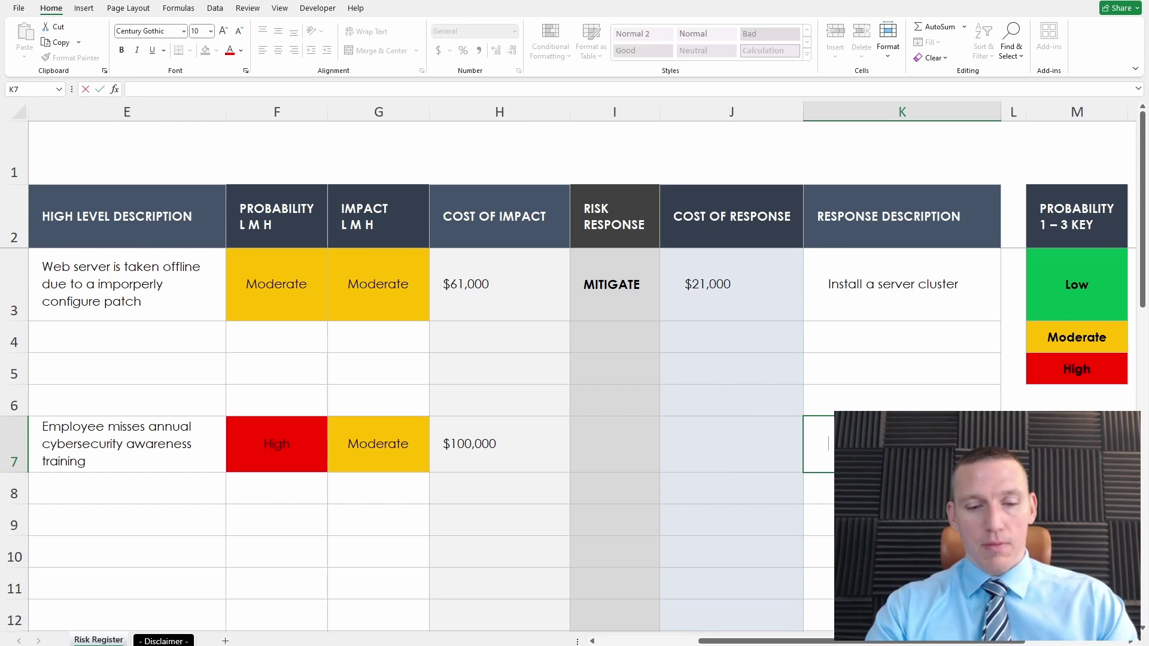
text(Dici)
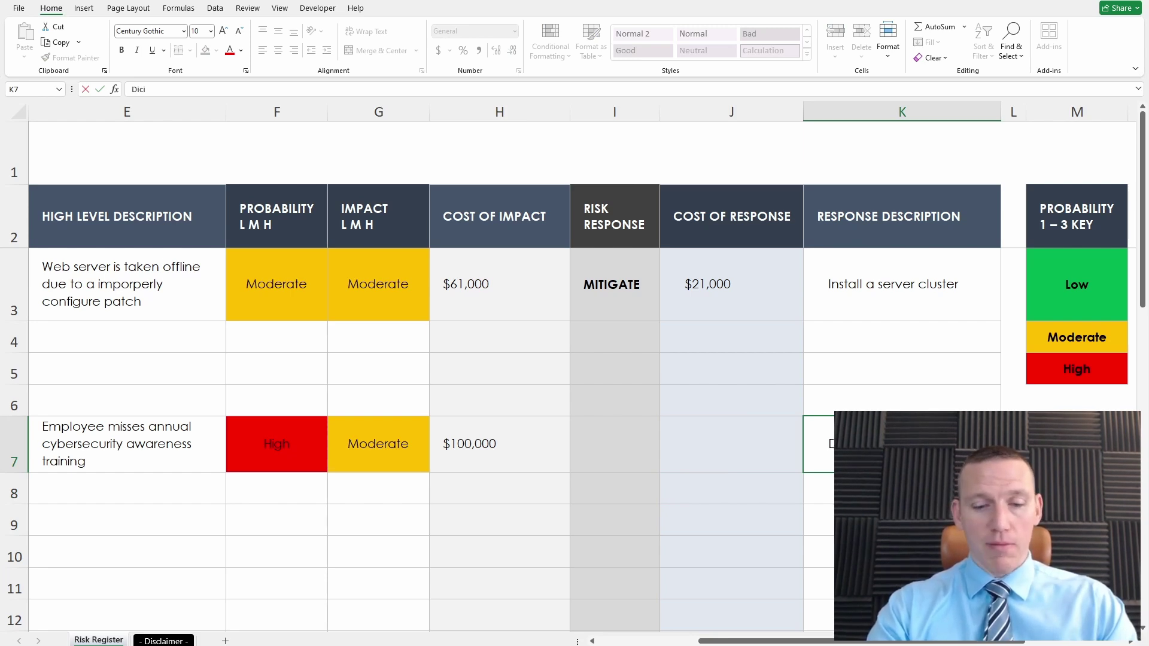
text(pline Employee)
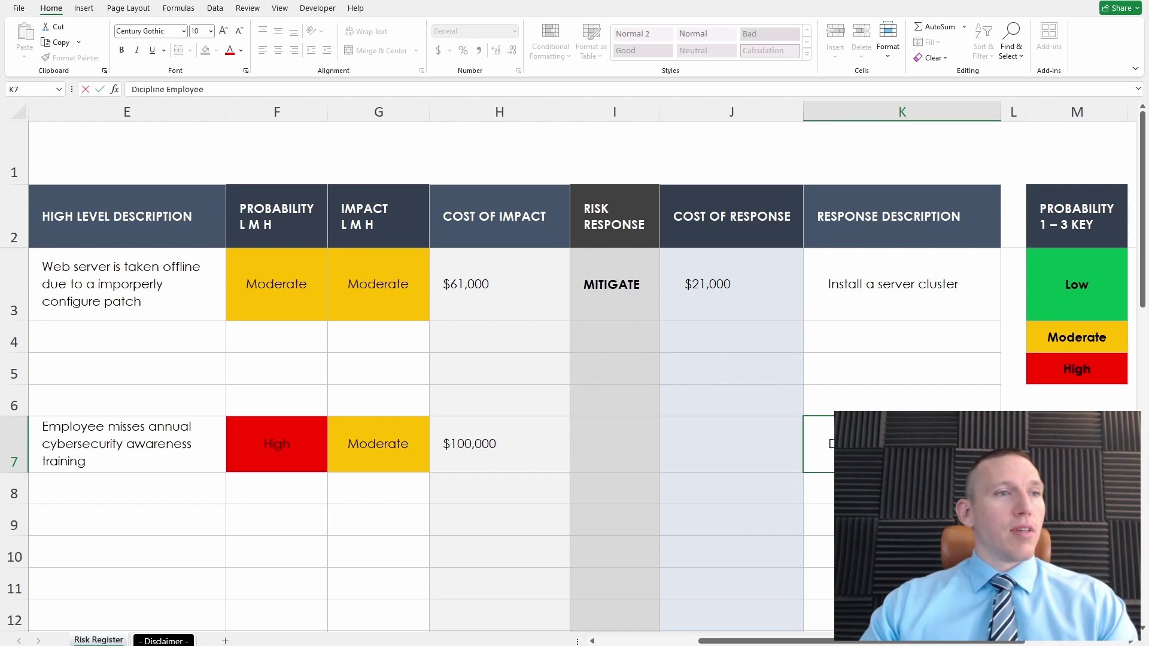
key(Return)
click(818, 444)
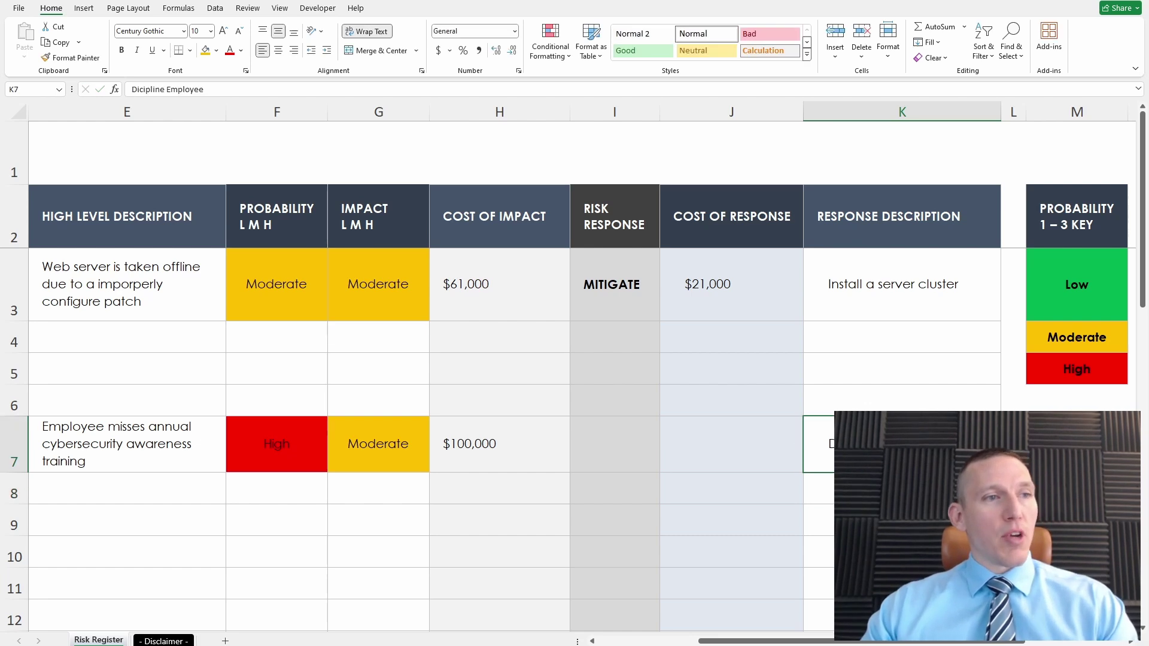
click(770, 519)
click(818, 444)
double_click(819, 444)
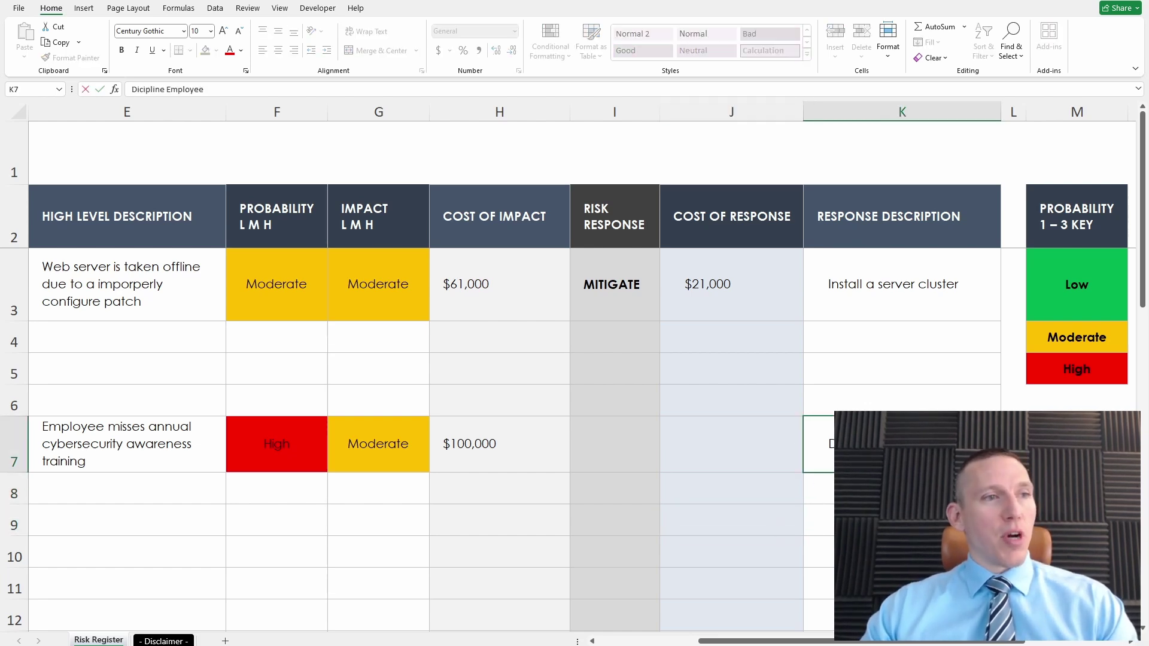
- Enter $1,000 as risk 5's cost of response in J7
double_click(728, 452)
key(Escape)
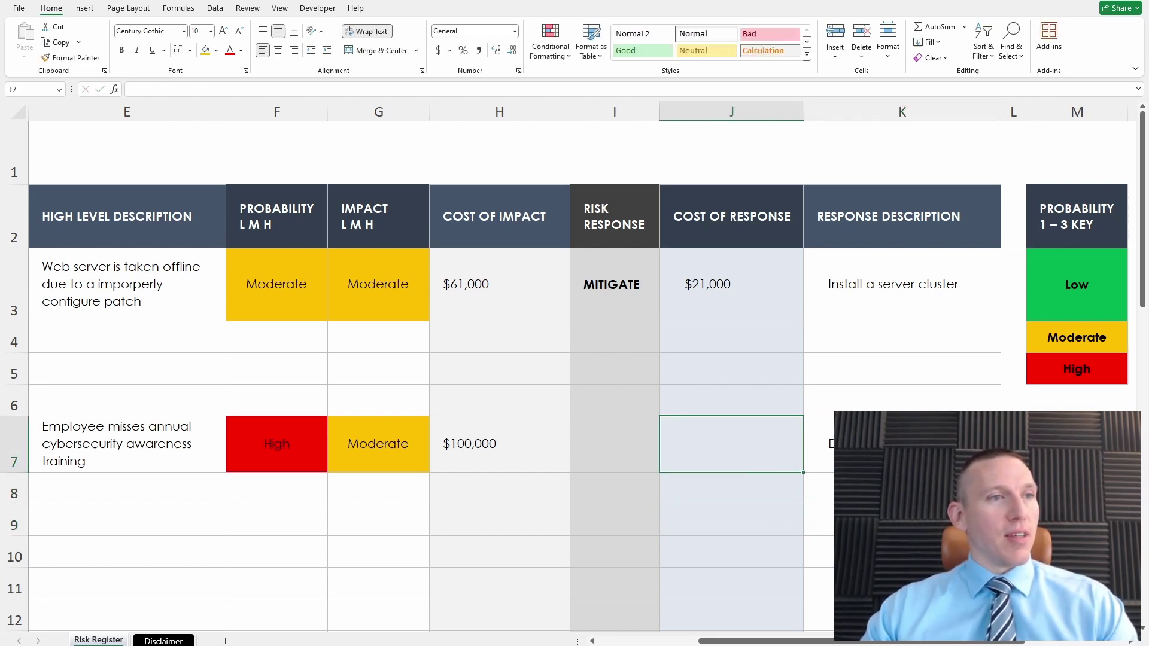
double_click(731, 441)
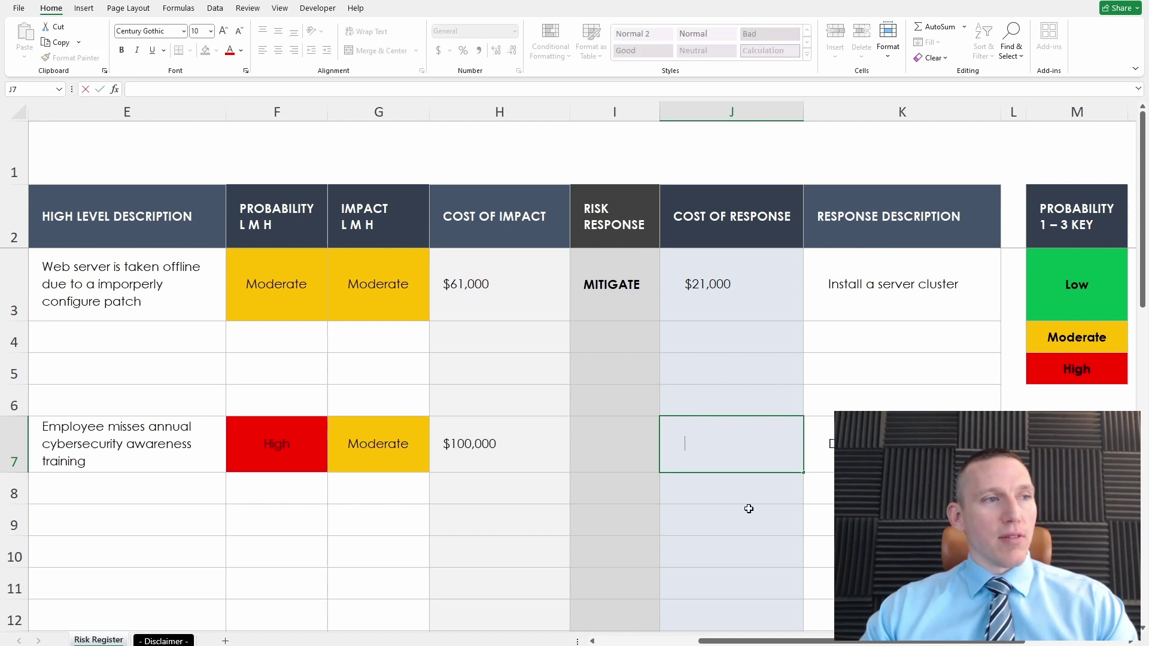
text($)
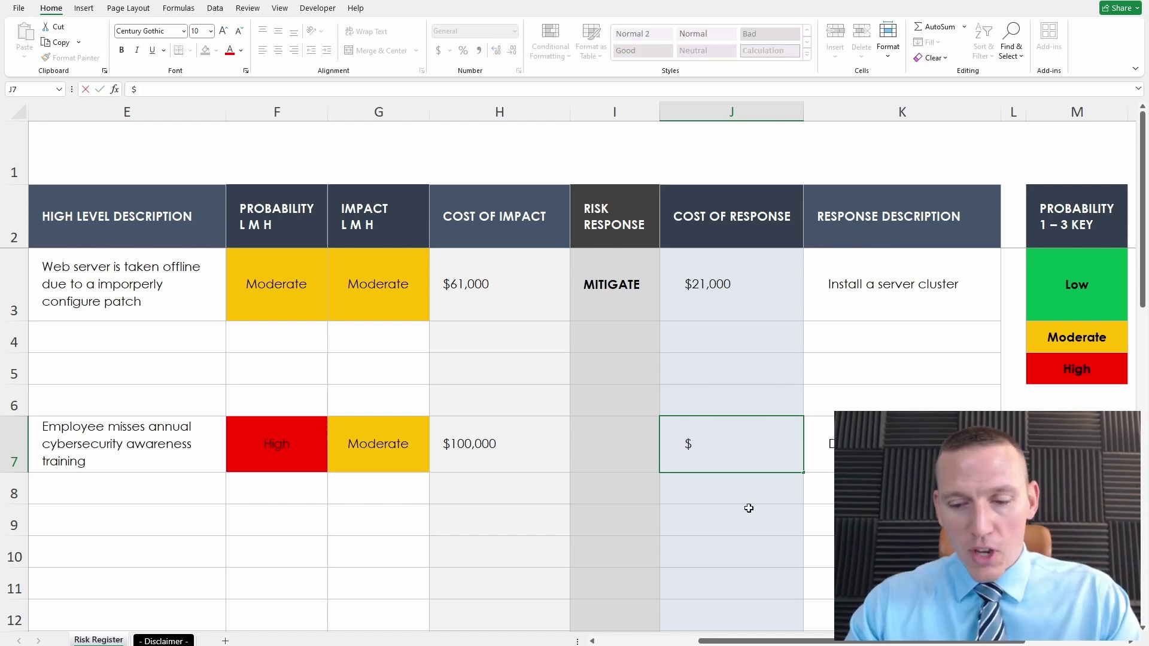
text(1,000)
key(Tab)
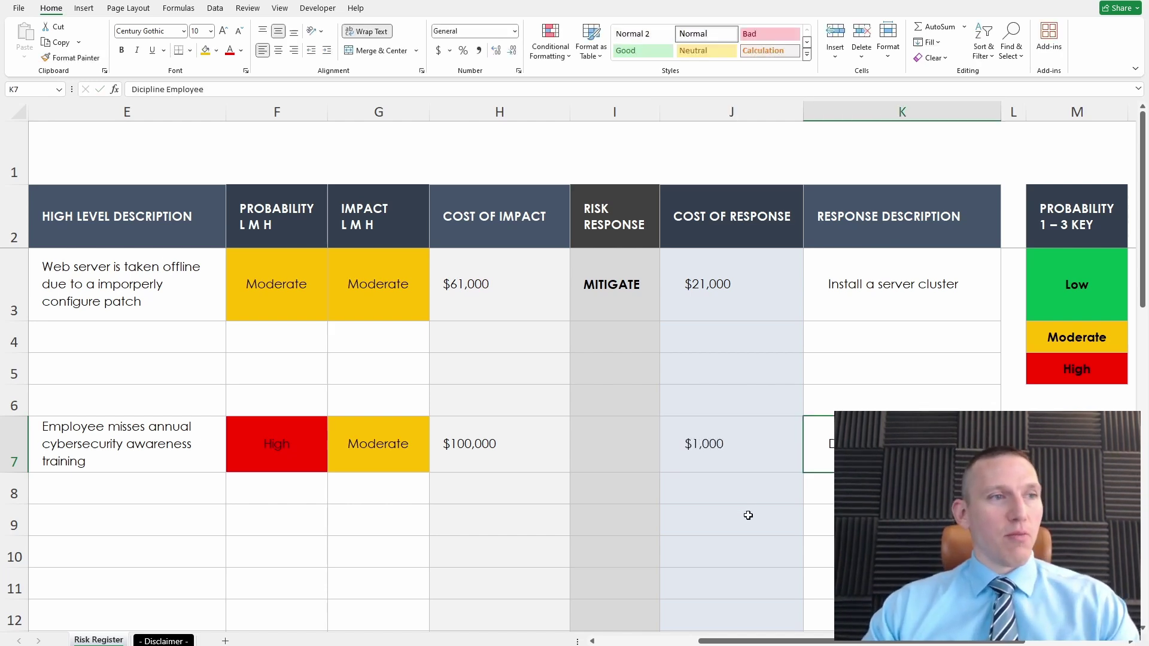
click(701, 436)
- Choose MITIGATE in I7 and extend K7 to 'Dicipline Employee, Retraining the Employee'
click(600, 442)
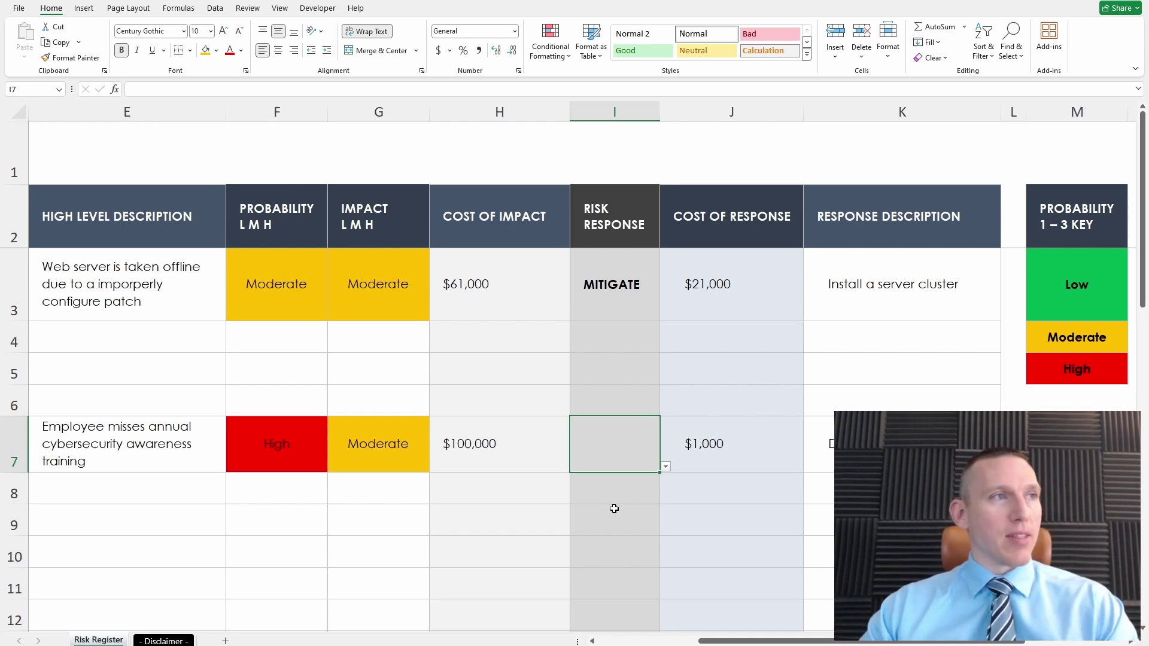
click(666, 467)
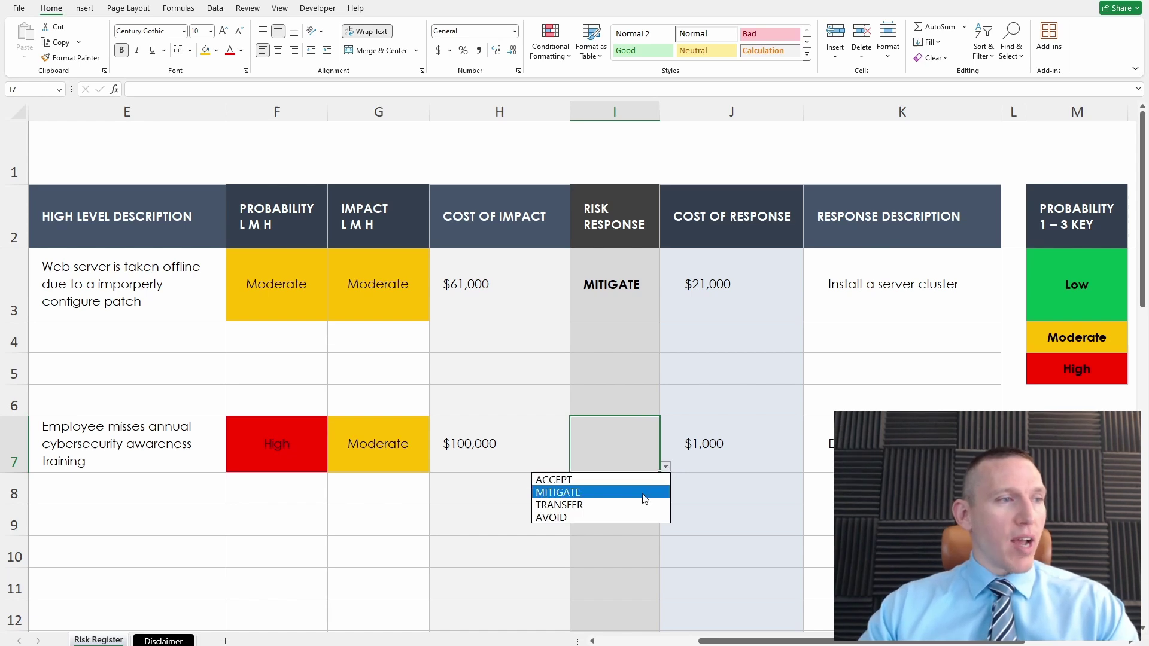
click(604, 495)
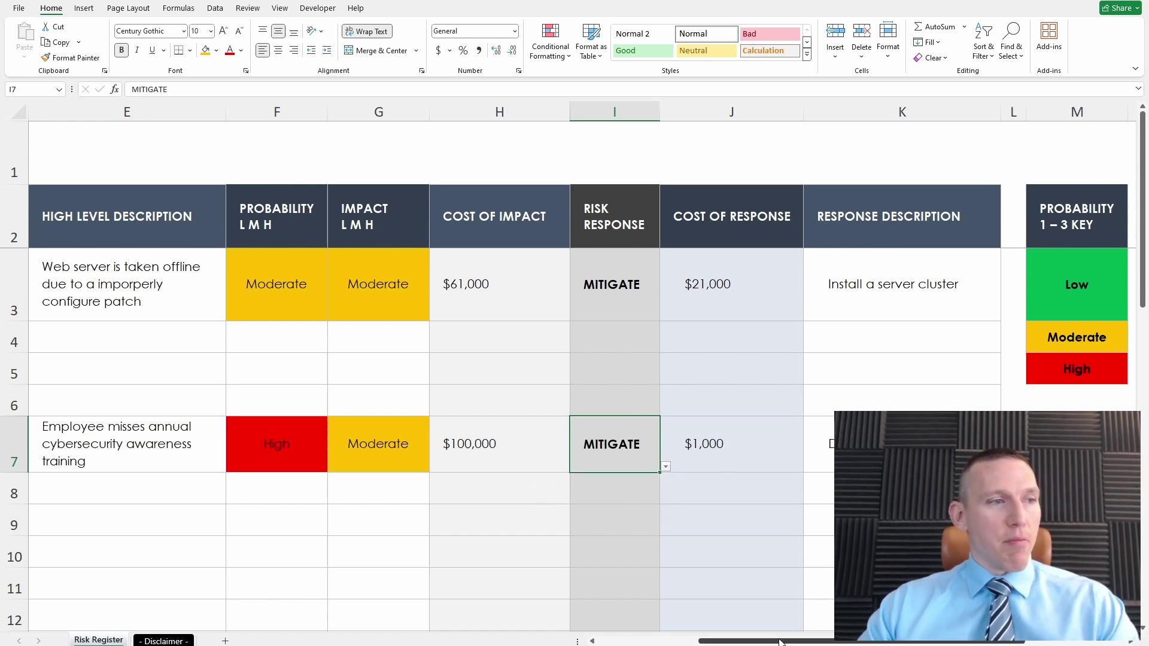
mouse_move(780, 641)
mouse_down()
mouse_move(733, 640)
mouse_move(781, 640)
mouse_up()
click(856, 445)
text(Dicipline Employee)
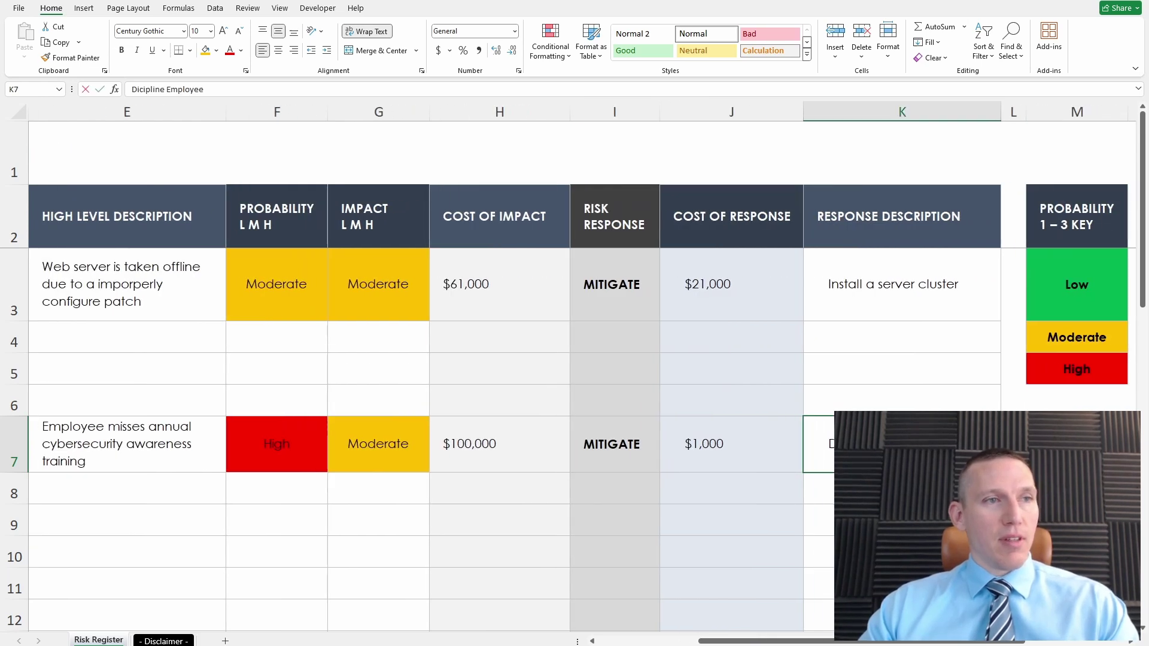
text(, R)
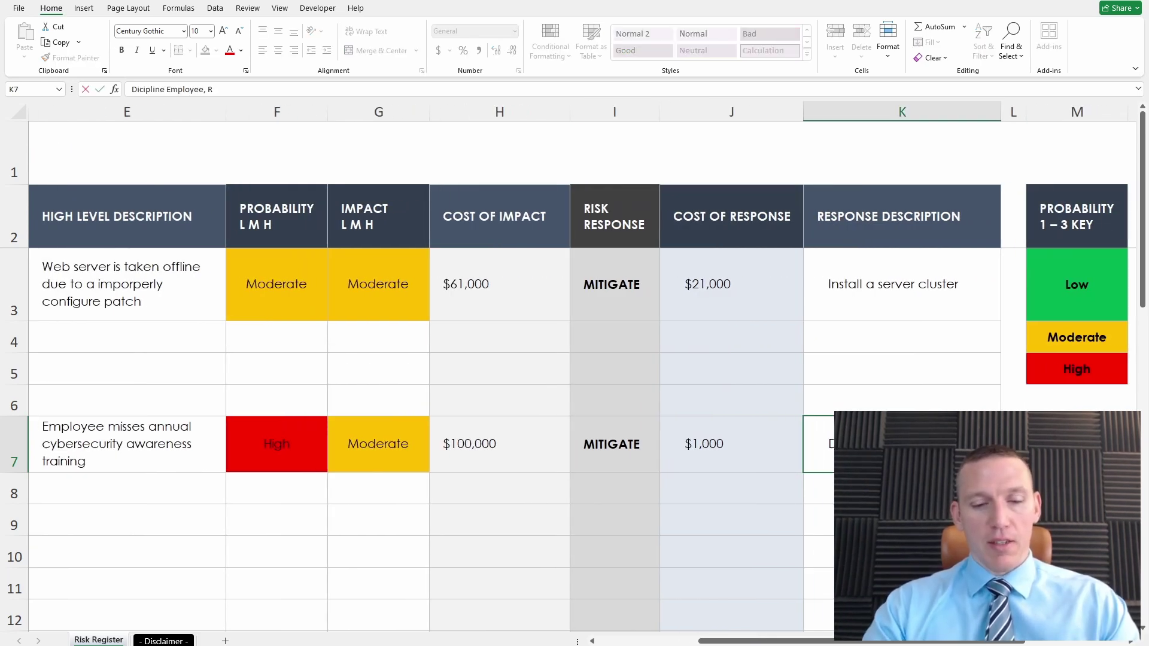
text(etraining)
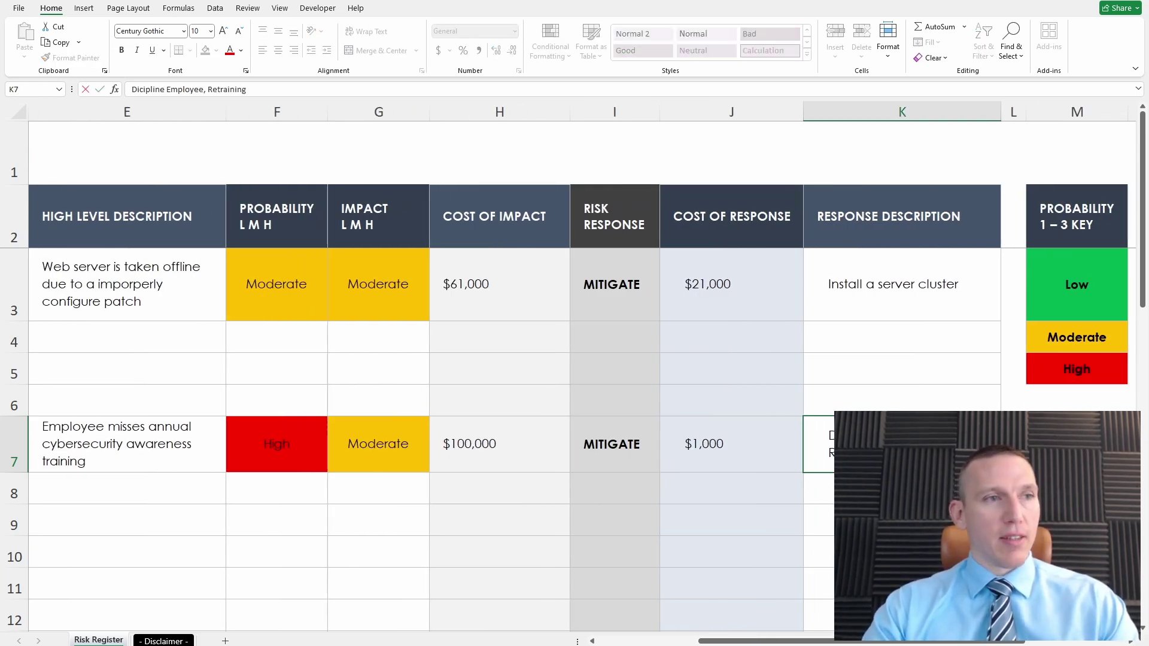
text( the Employee)
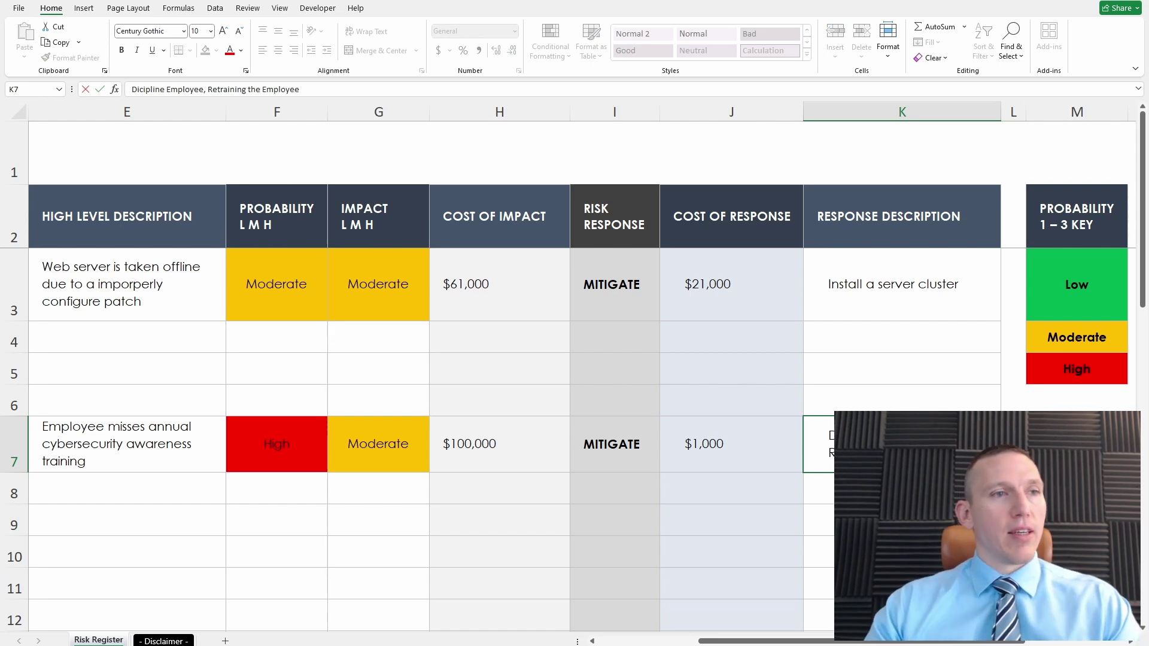
click(818, 519)
drag(856, 641, 825, 638)
- Set the Fire in Datacenter risk response in I4 to TRANSFER
click(548, 325)
click(747, 326)
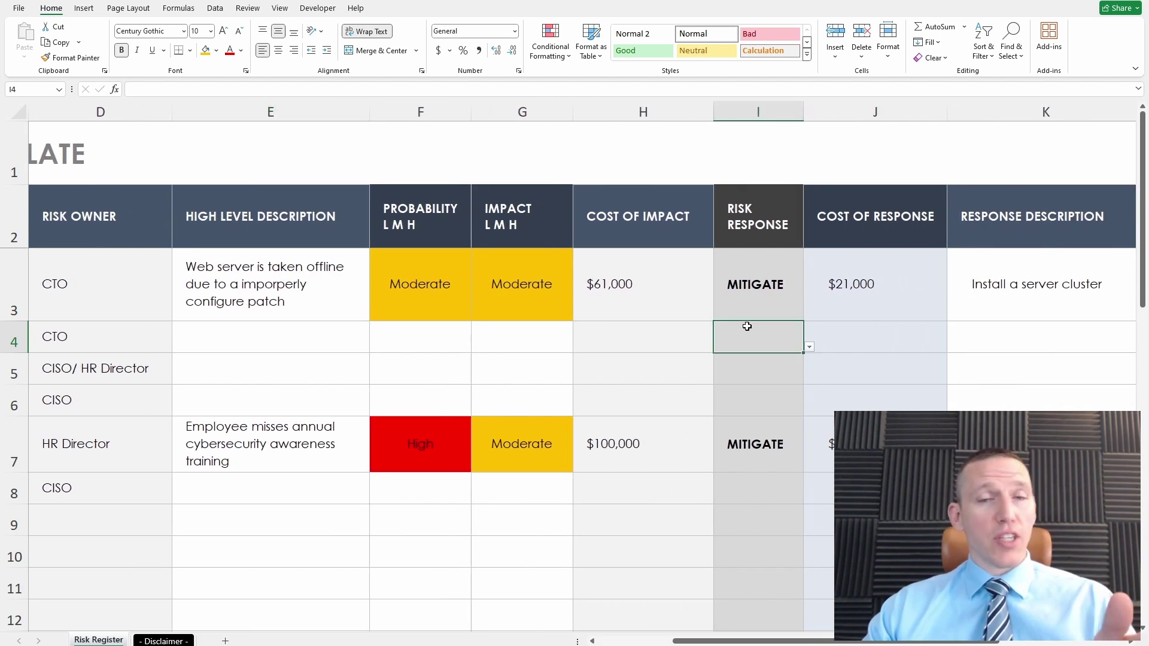
click(809, 347)
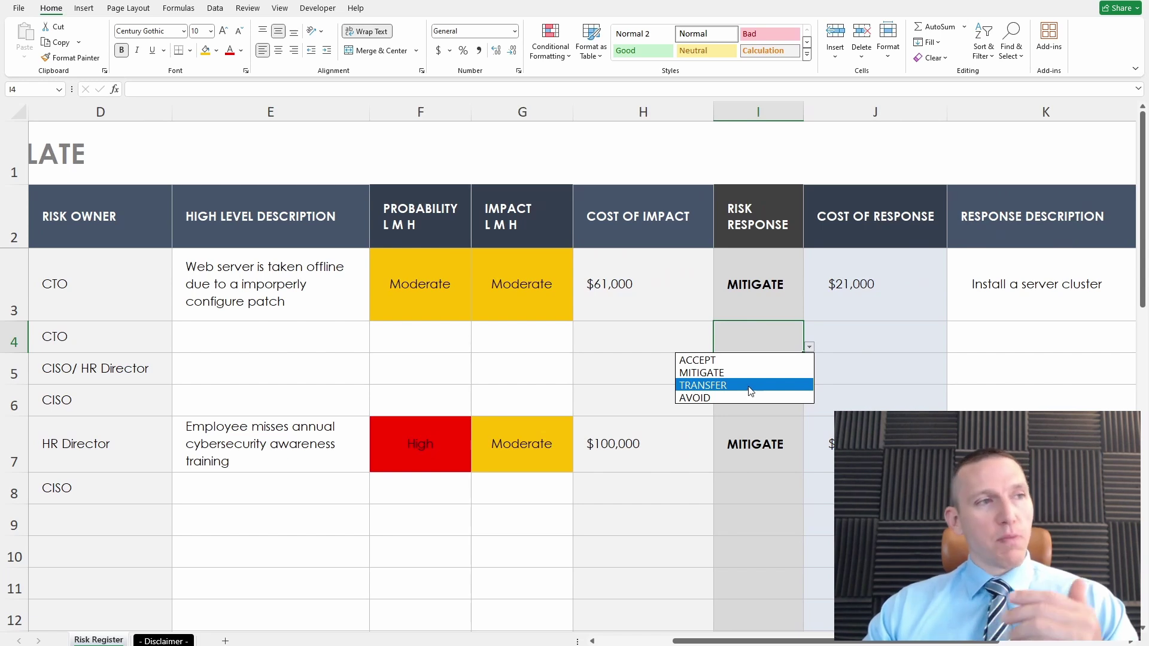
click(725, 389)
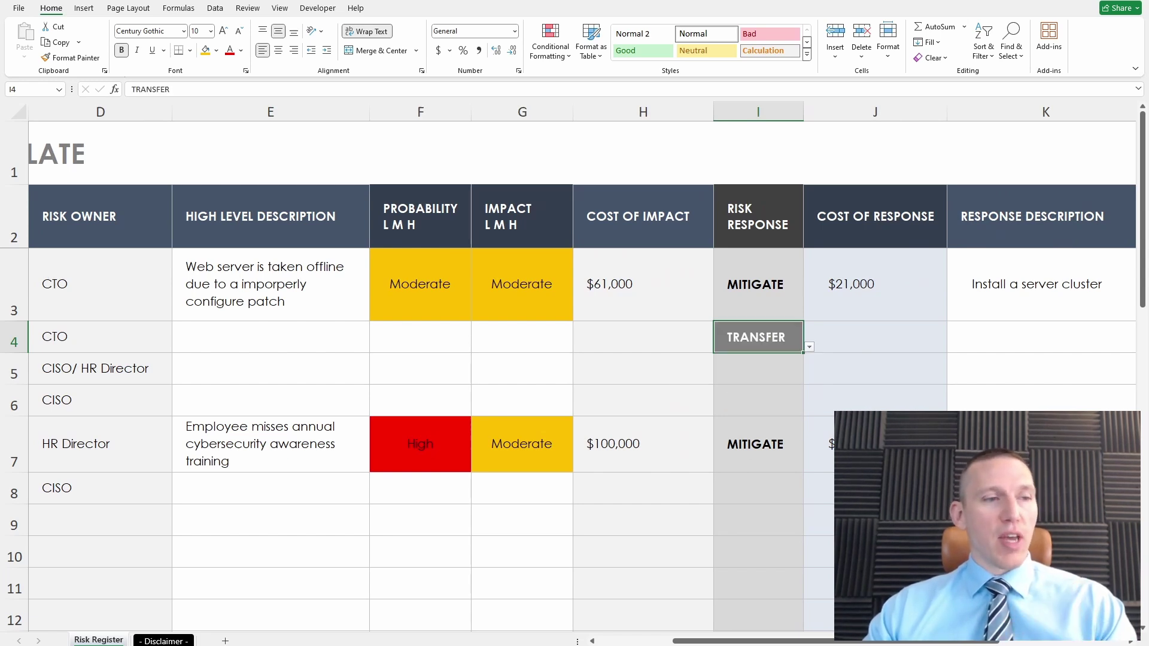
click(758, 509)
- Describe the fire risk as 'Fire breaks out in the datacenter destroying several server' and heighten row 4
scroll(690, 421, left, 3)
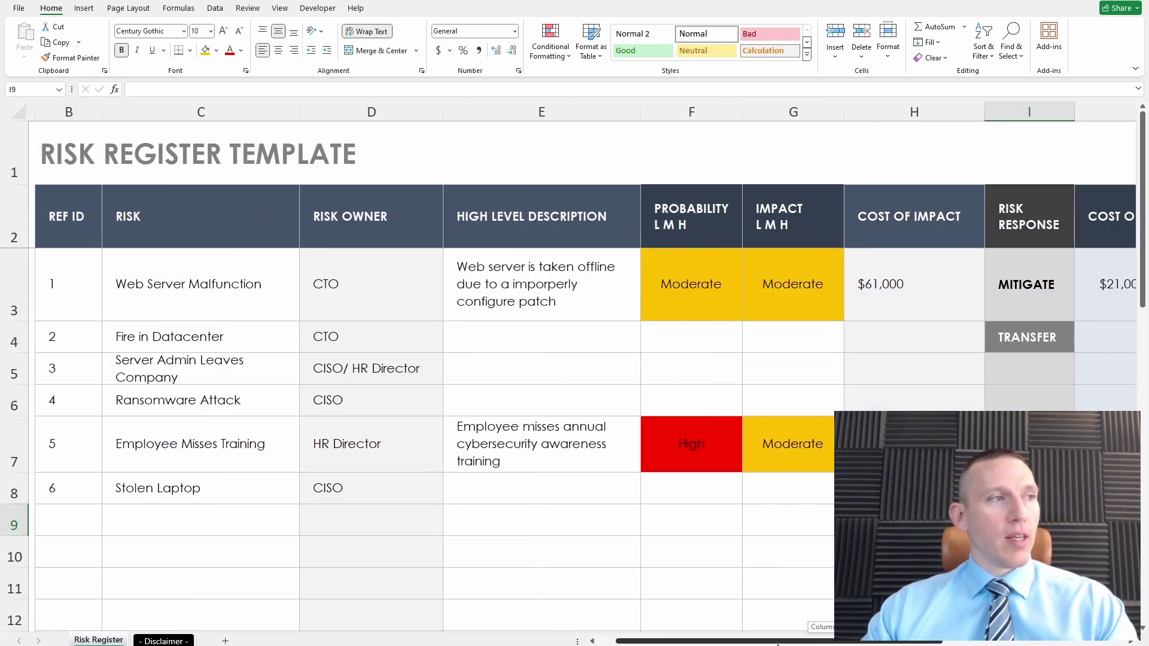
double_click(578, 343)
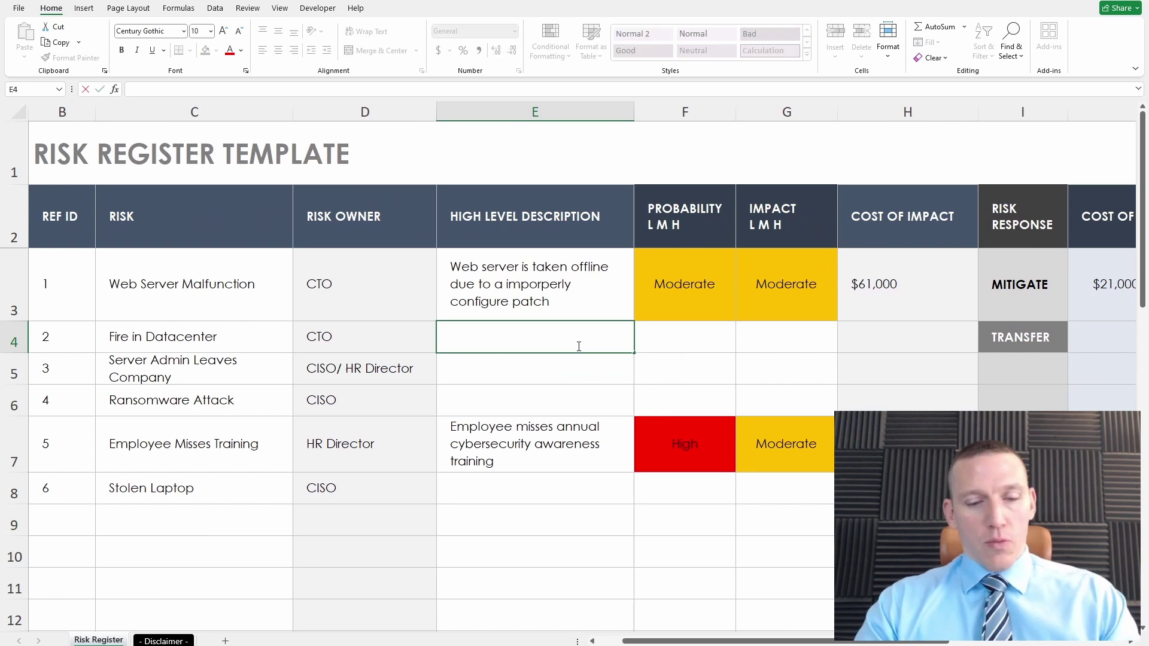
text(W)
key(Delete)
text(Fire)
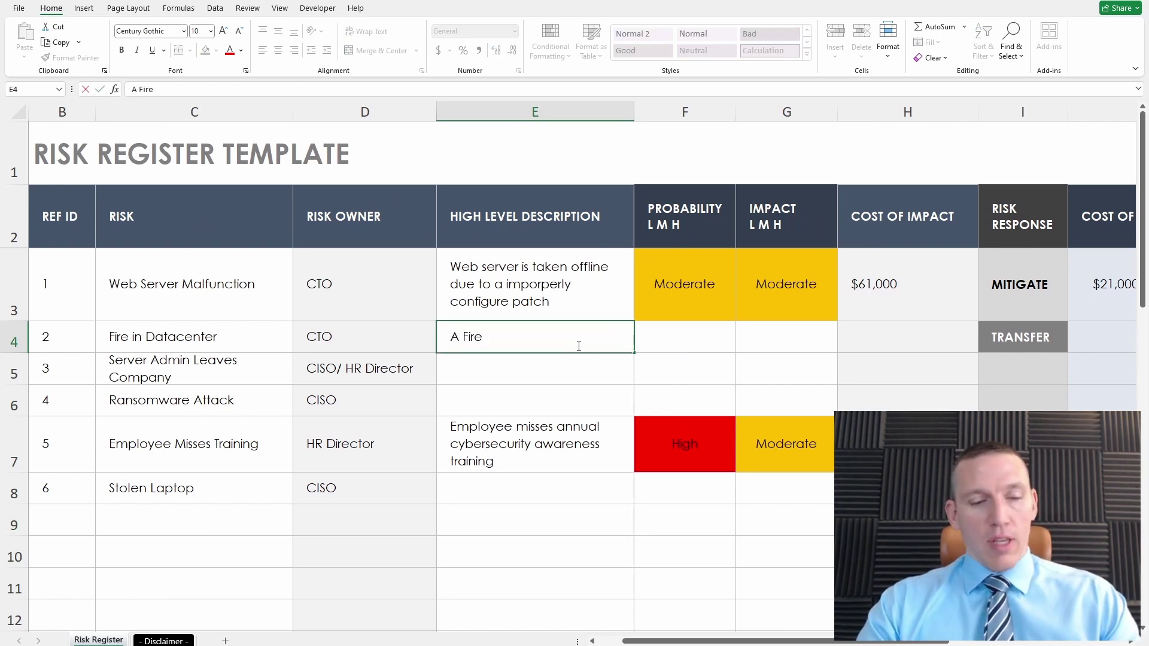
text( b)
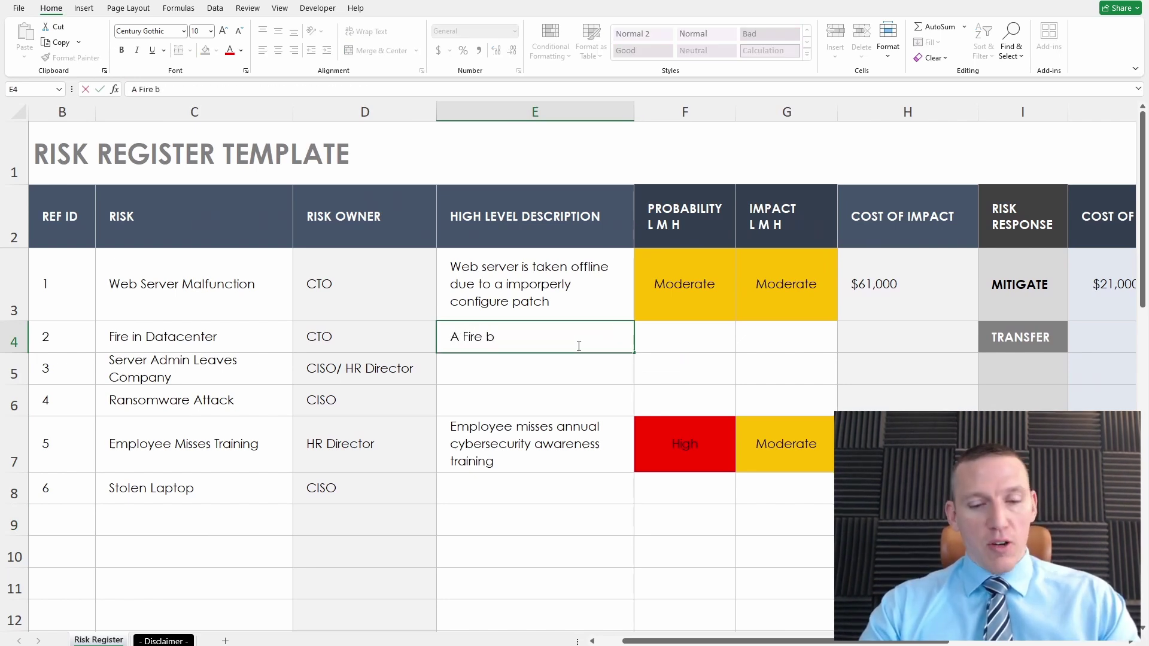
text(reaks out in the)
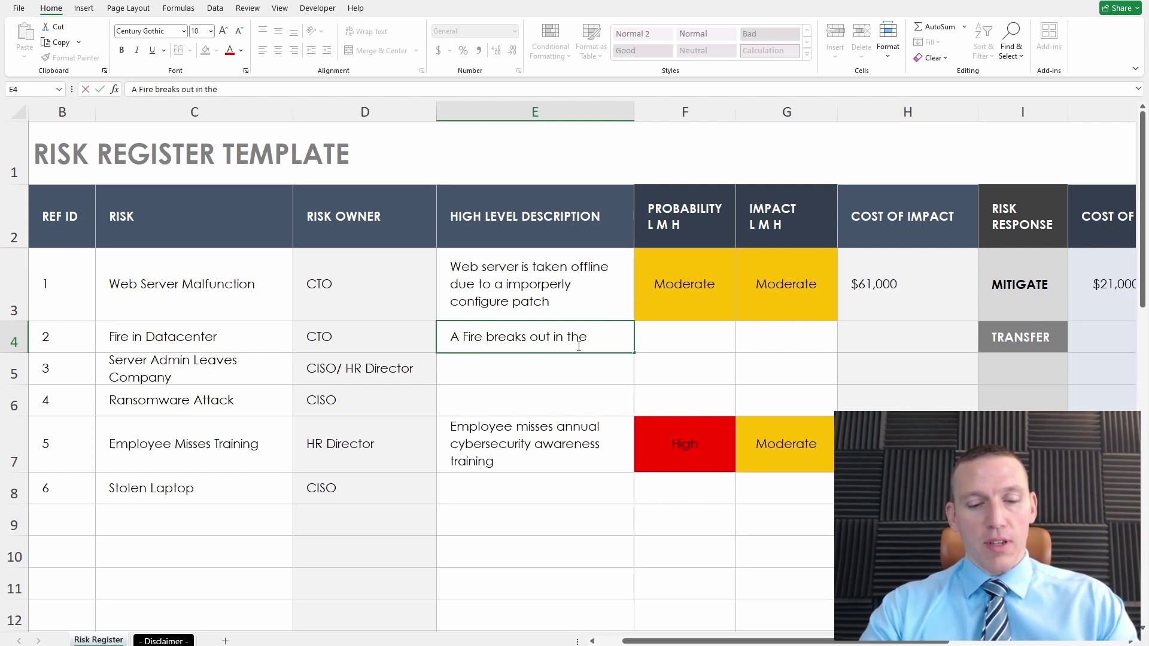
text( datacenter destr)
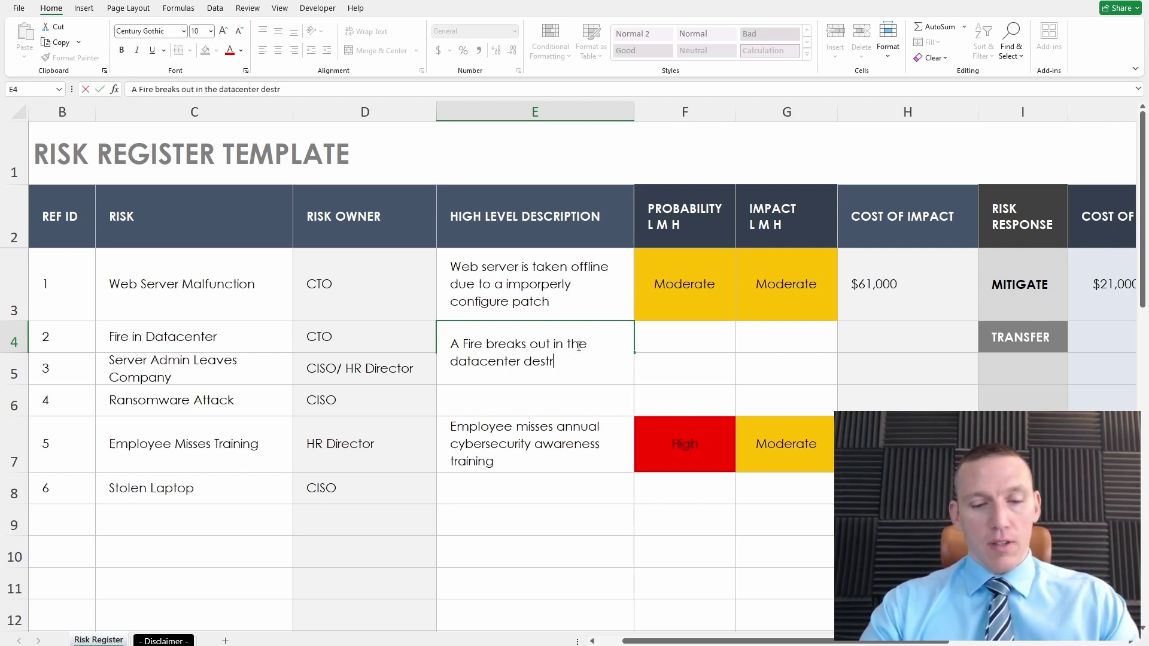
text(oying several servers)
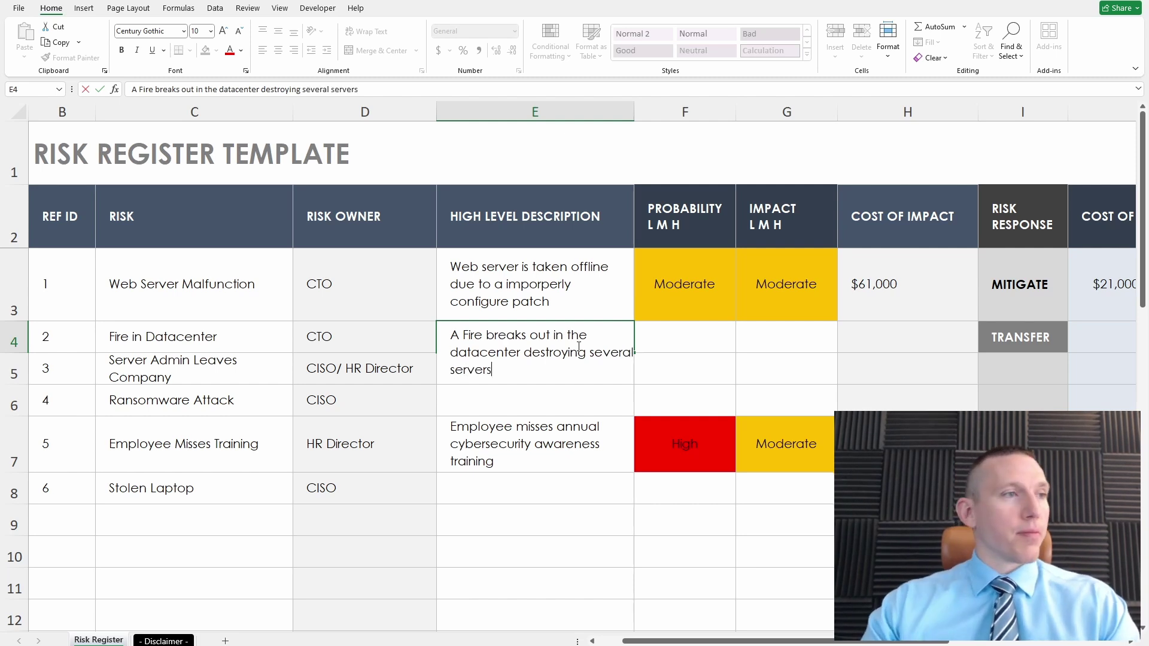
click(535, 552)
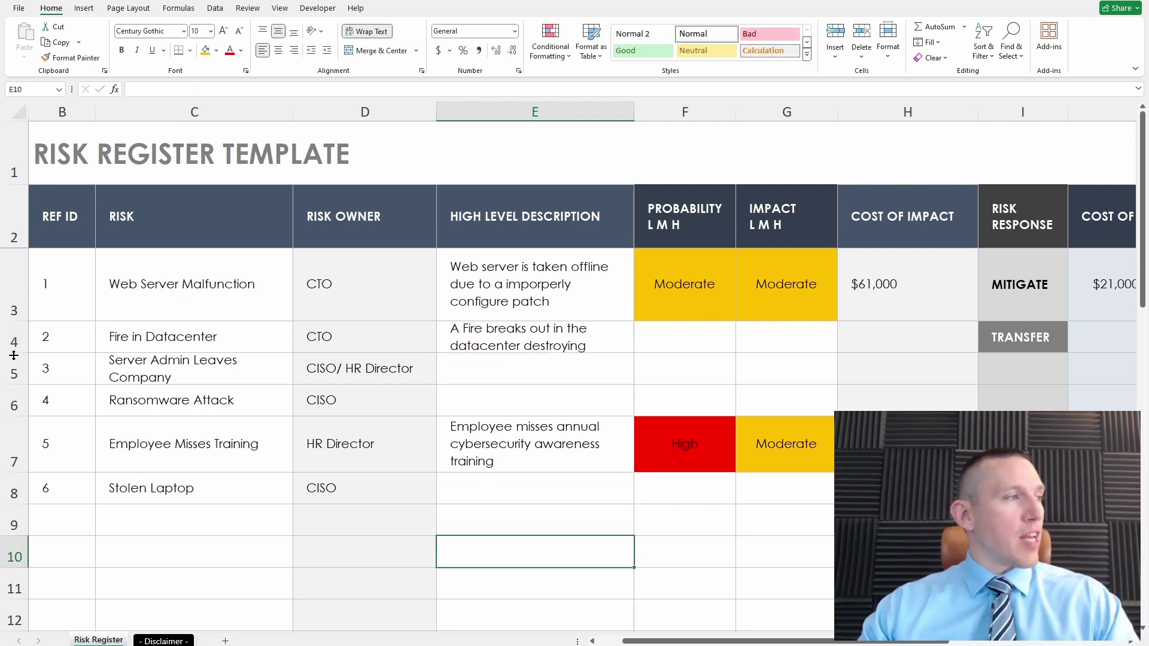
drag(15, 353, 15, 382)
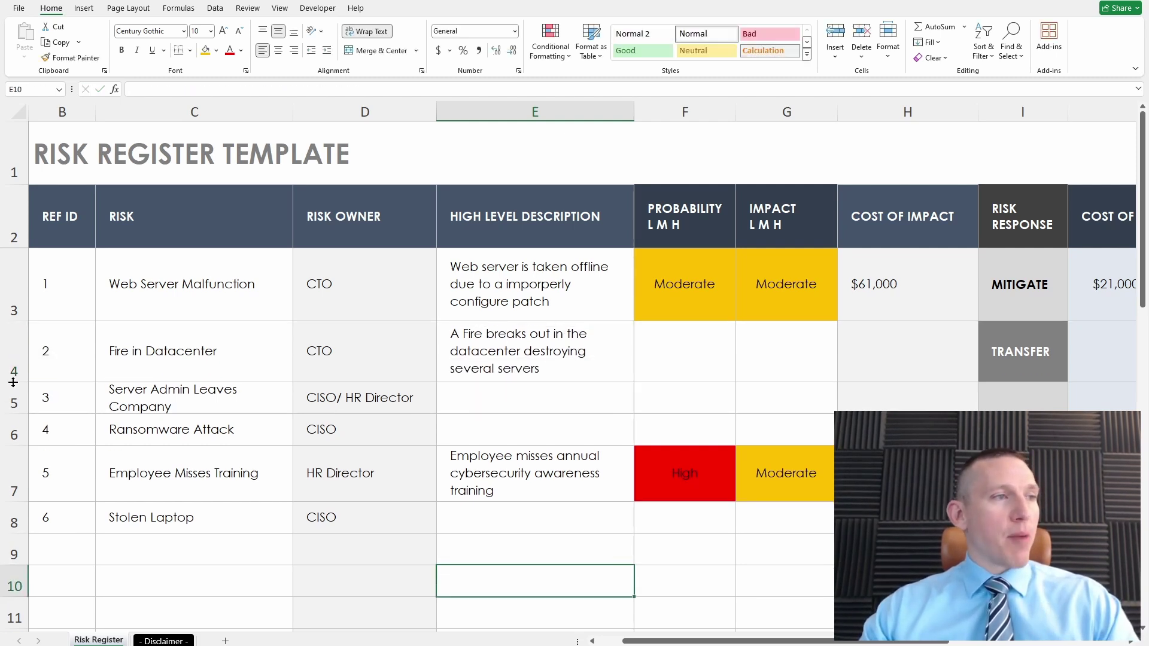
- Set the fire risk's probability in F4 to Moderate with a yellow fill
click(671, 373)
click(741, 376)
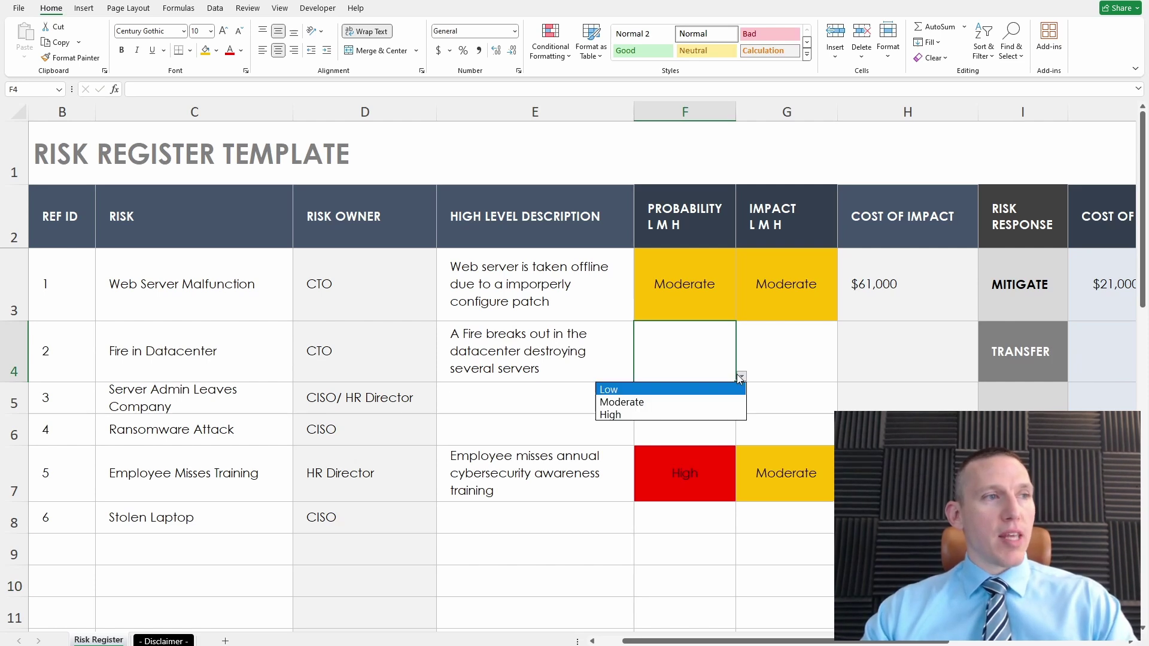
click(684, 403)
click(801, 352)
click(712, 359)
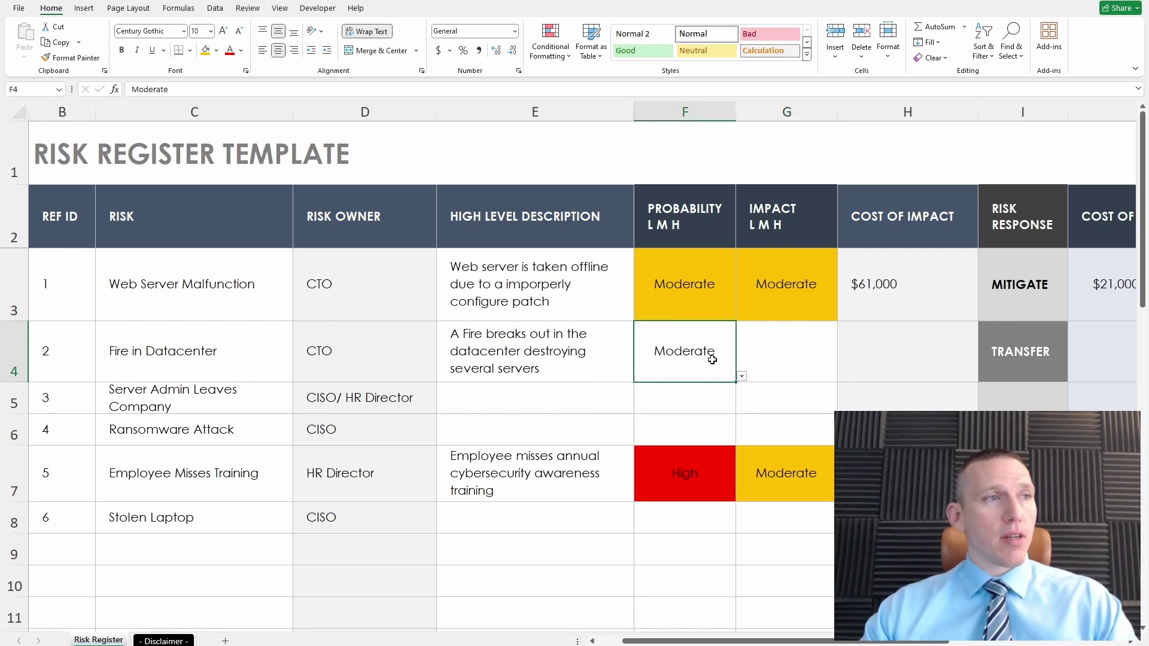
click(805, 346)
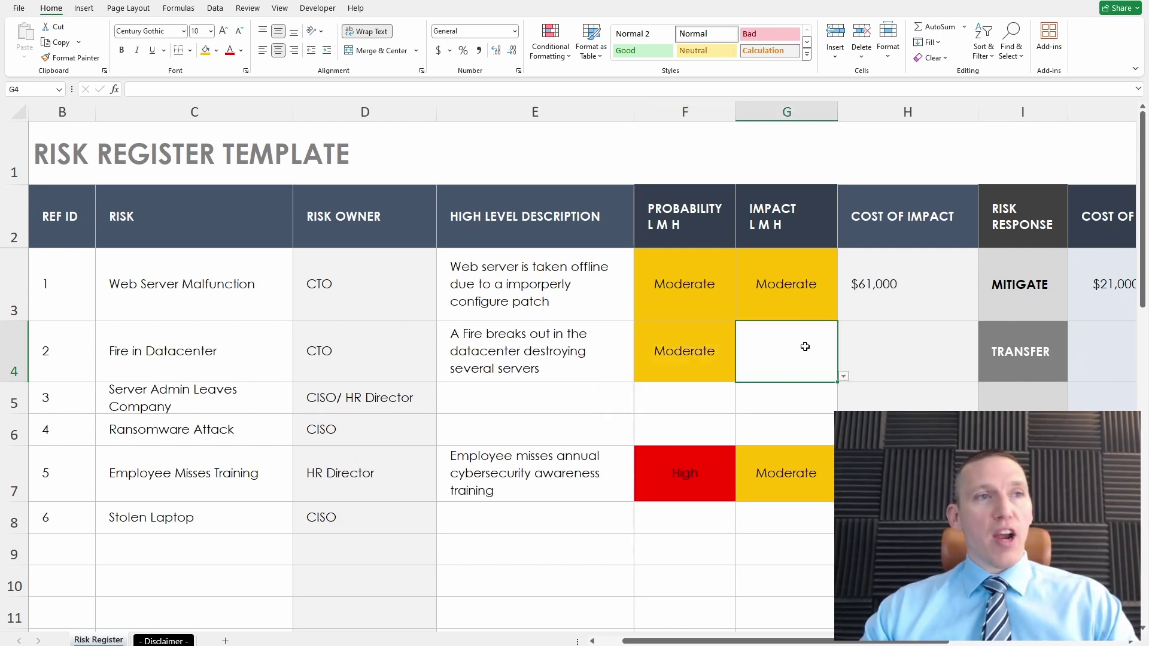
- Set the fire risk's impact in G4 to High with a red fill
scroll(584, 403, right, 2)
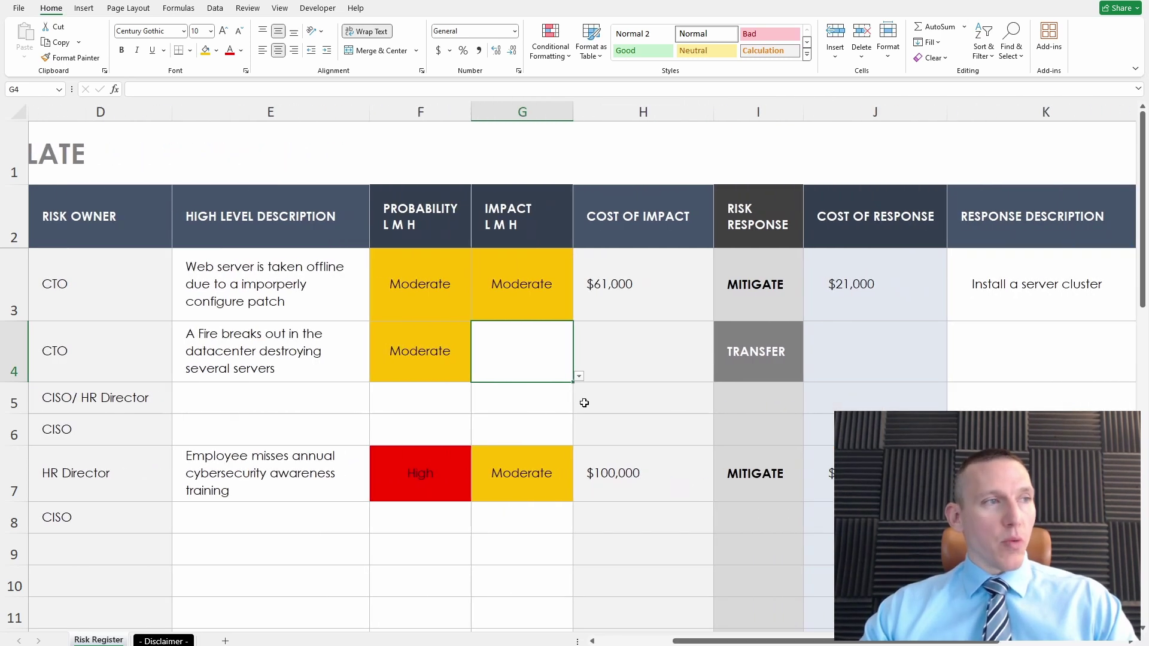
click(579, 376)
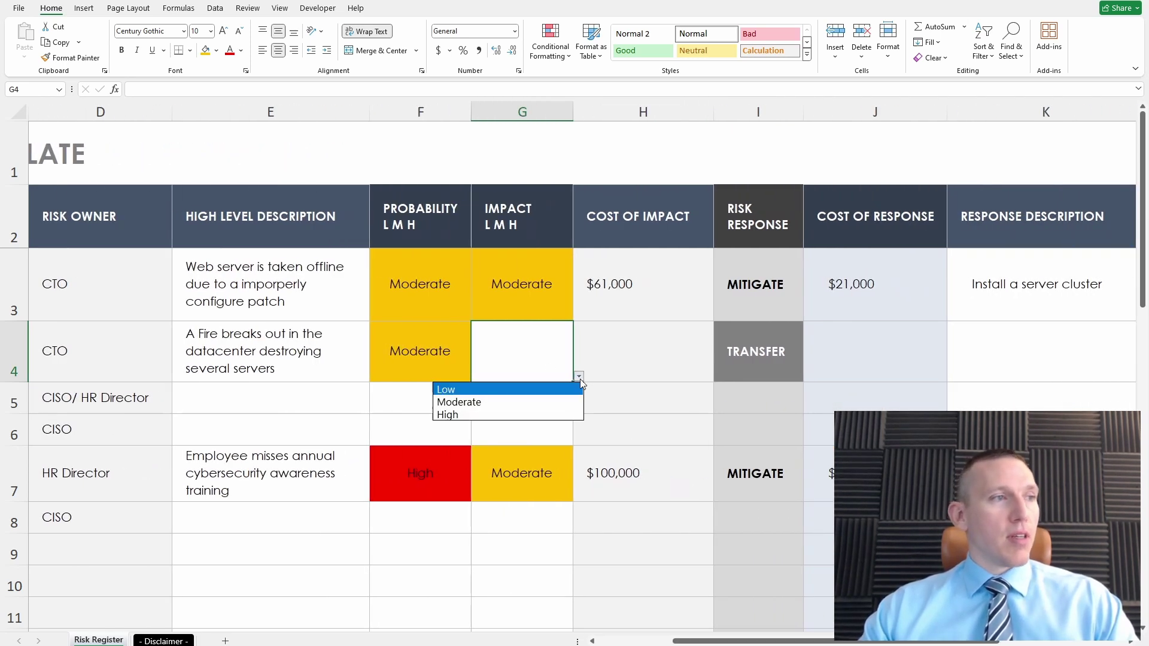
click(504, 413)
click(216, 51)
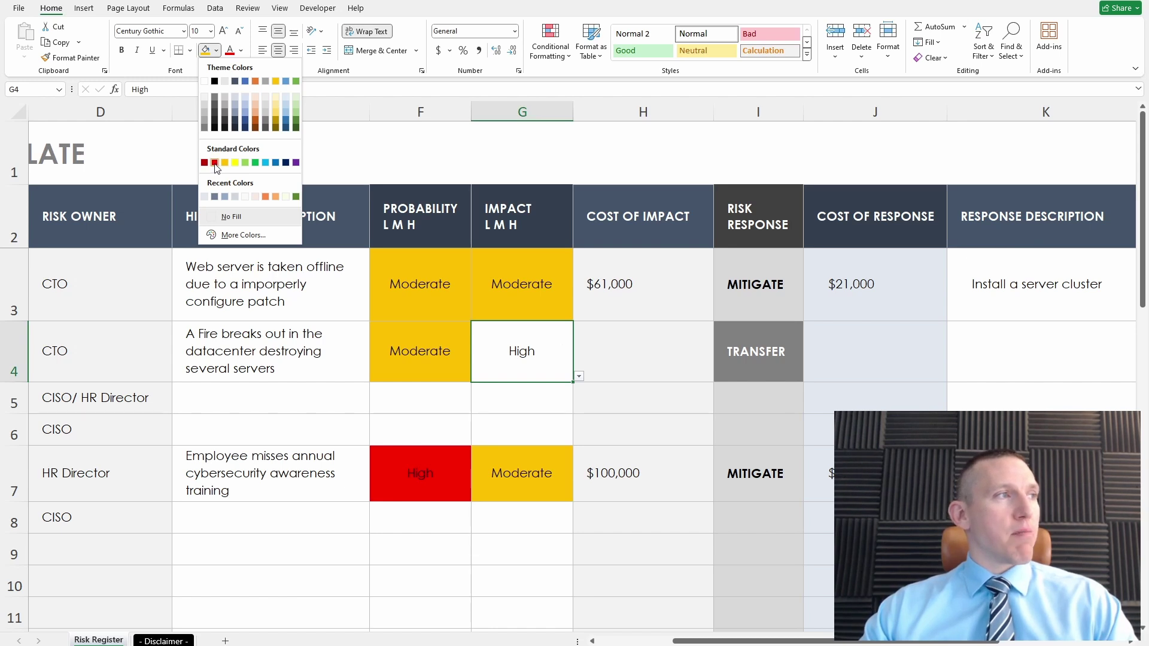
click(214, 162)
- Enter $500,000 as the fire risk's cost of impact in H4
click(673, 345)
double_click(663, 354)
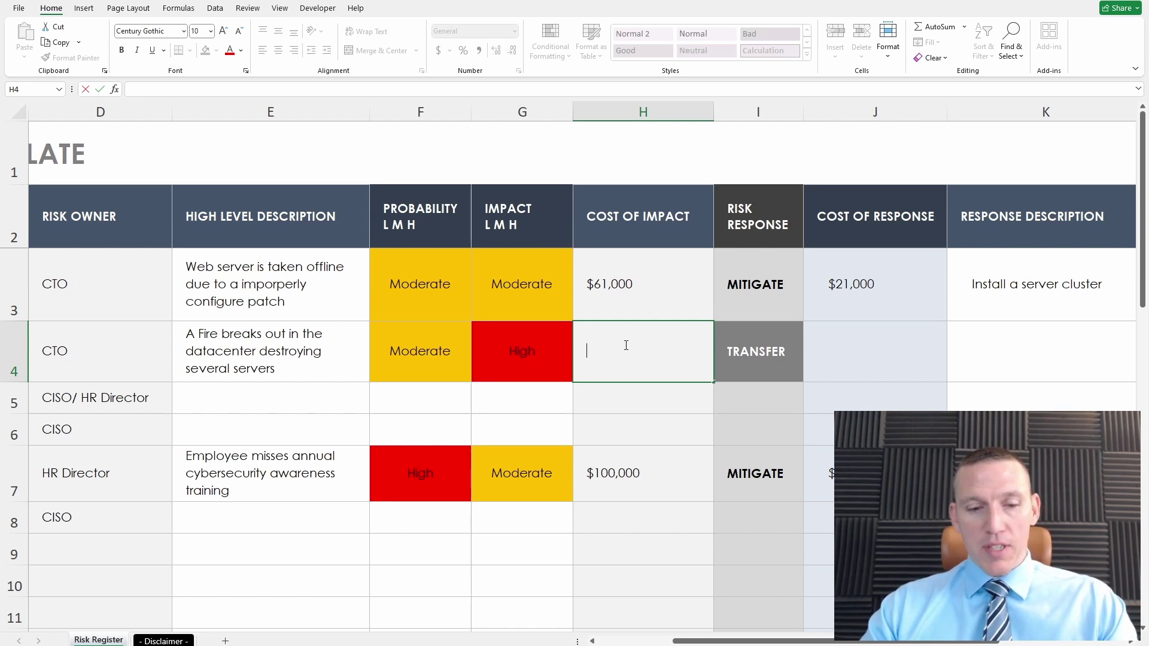
text(00000)
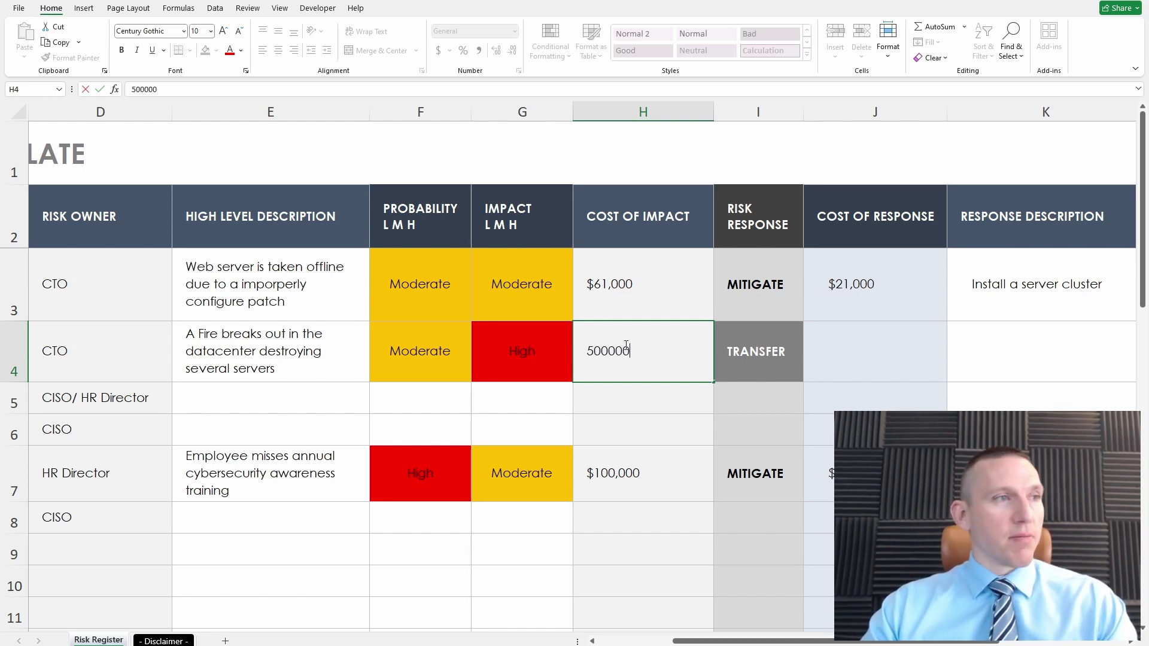
click(645, 435)
double_click(578, 349)
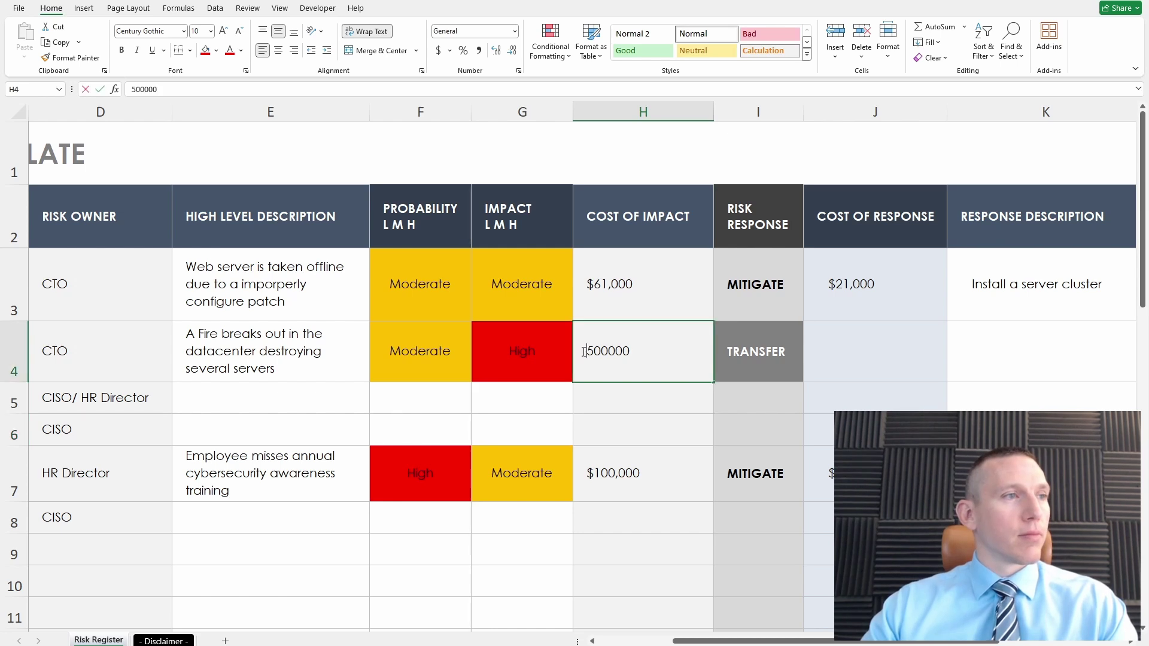
text($)
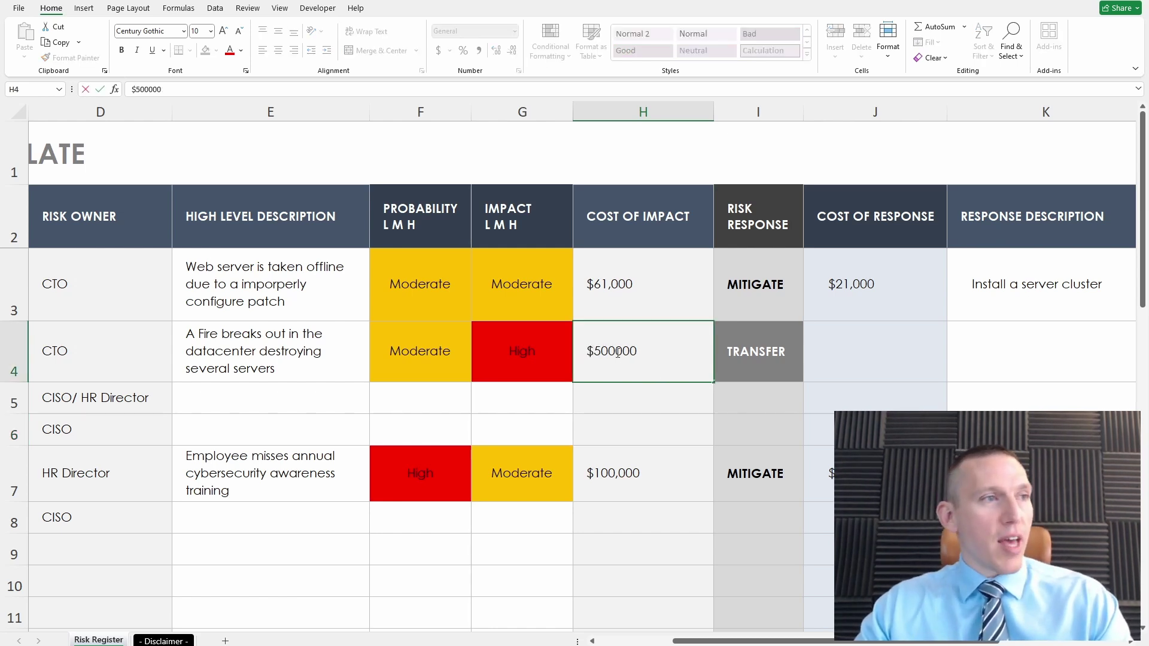
click(660, 422)
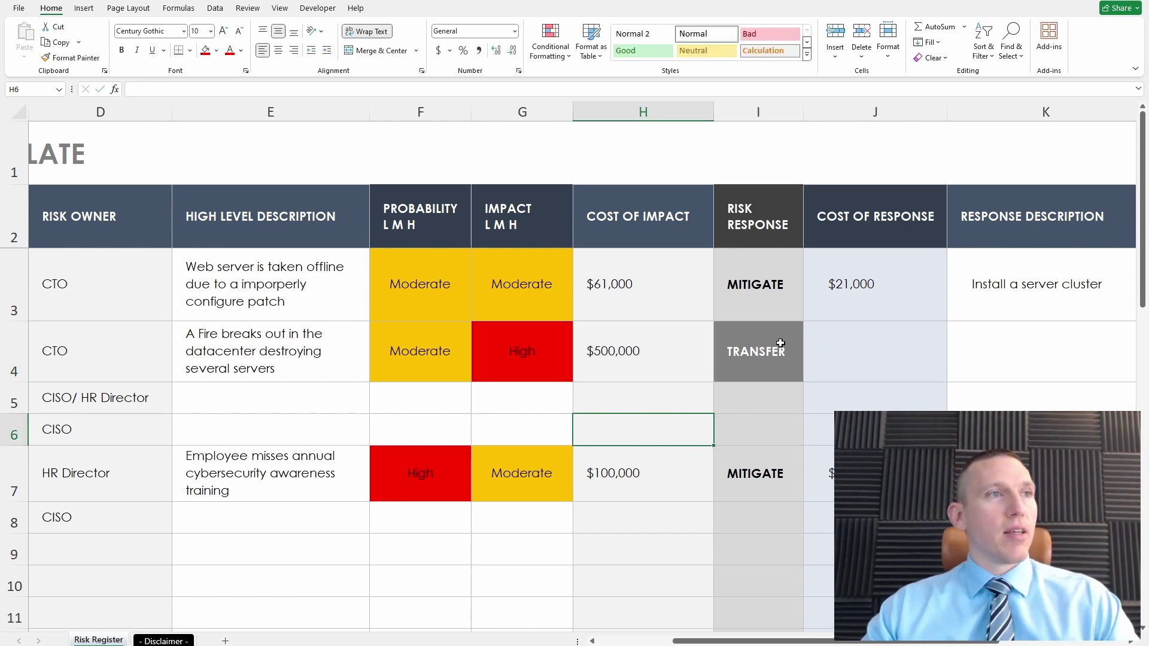
- Enter a $6,000 cost of response and 'Purchase Insurance to protect the datacenter' in K4
click(778, 362)
click(853, 362)
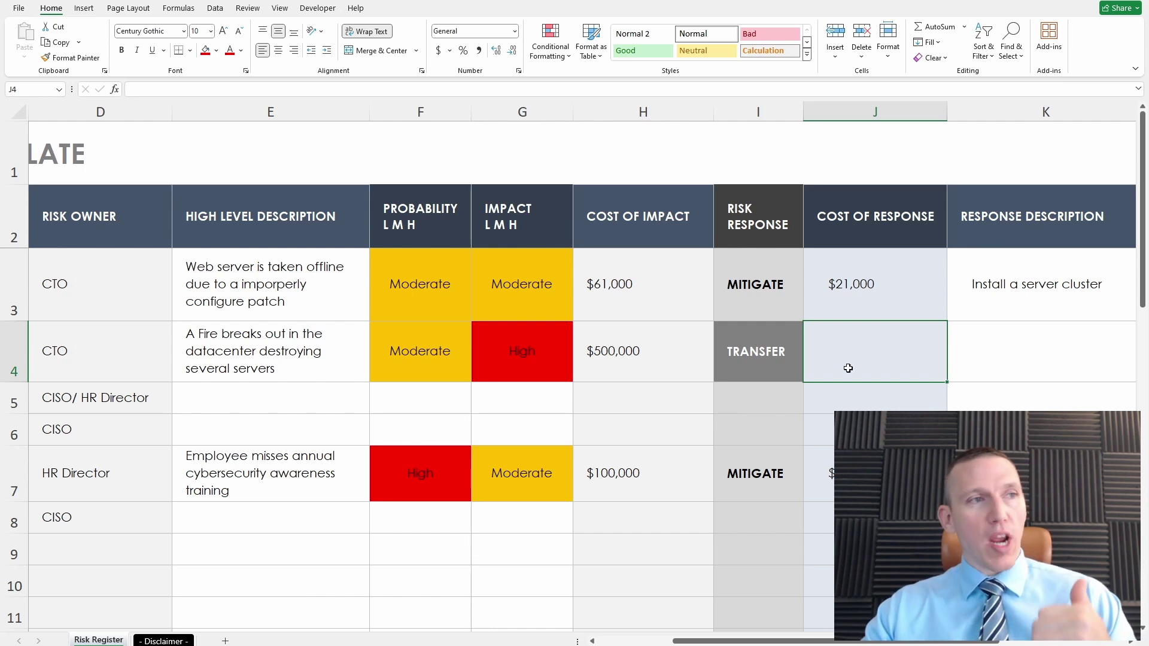
double_click(853, 362)
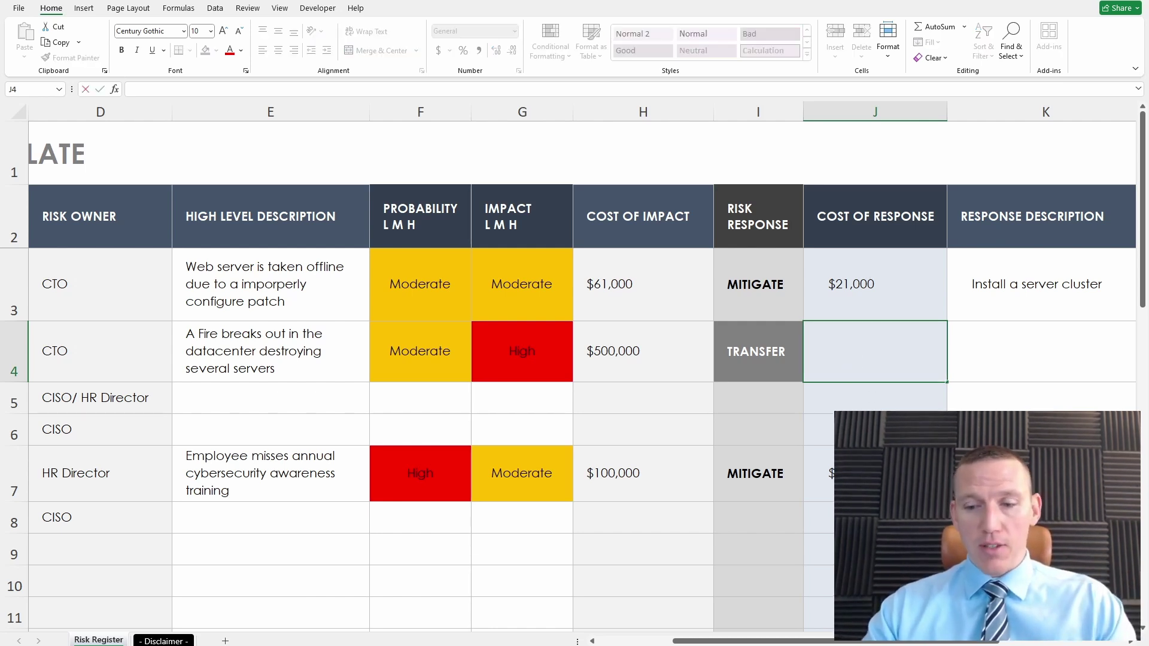
text($6)
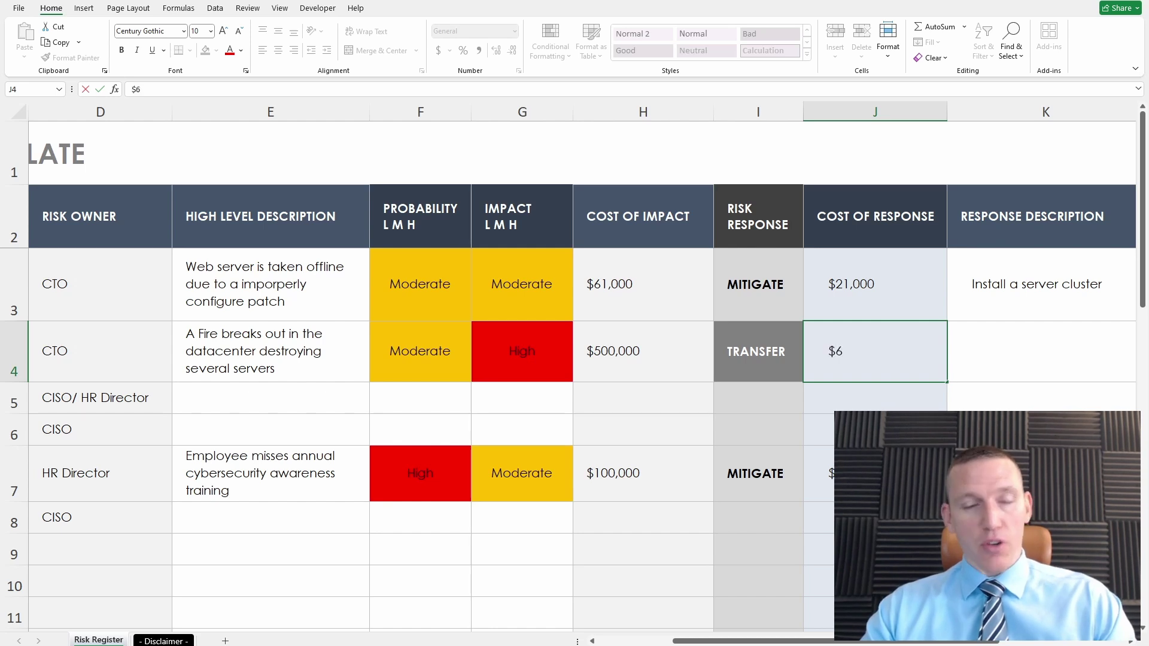
text(,000)
key(Tab)
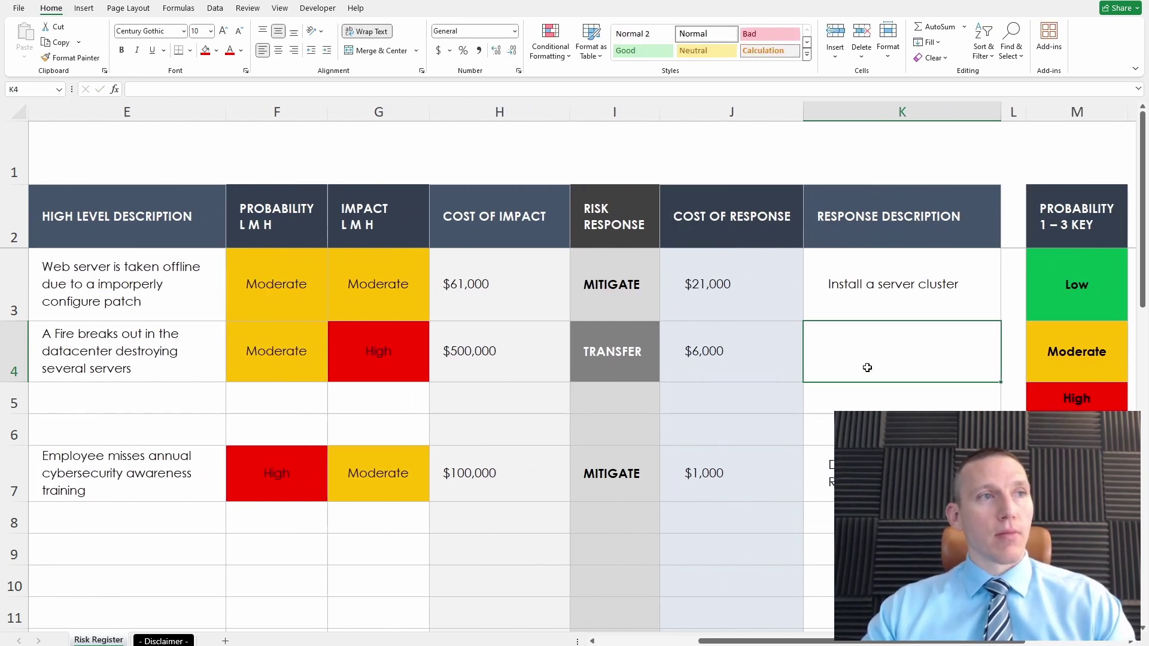
text(Purch)
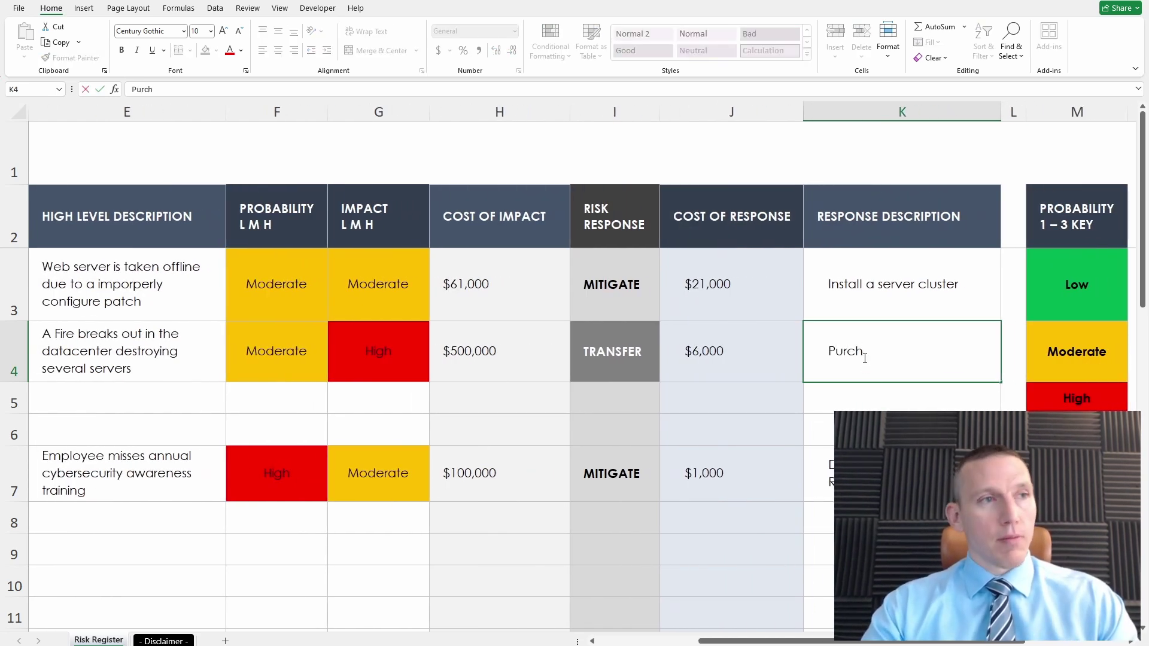
text(ase Ins)
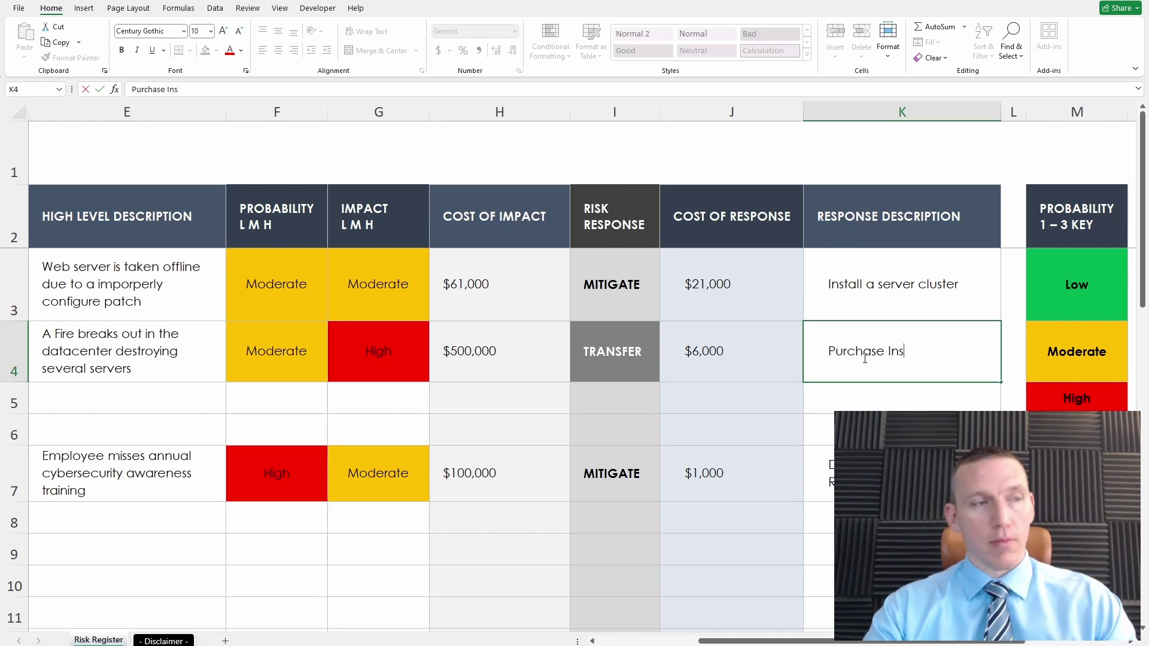
text(urance to)
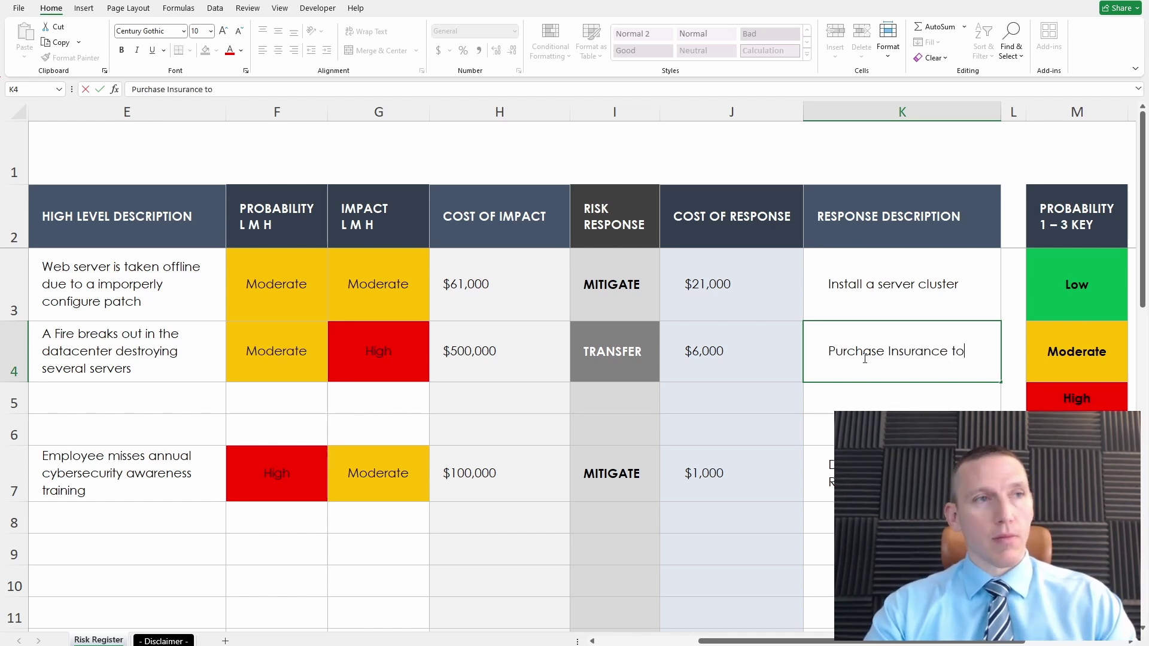
text( protect the )
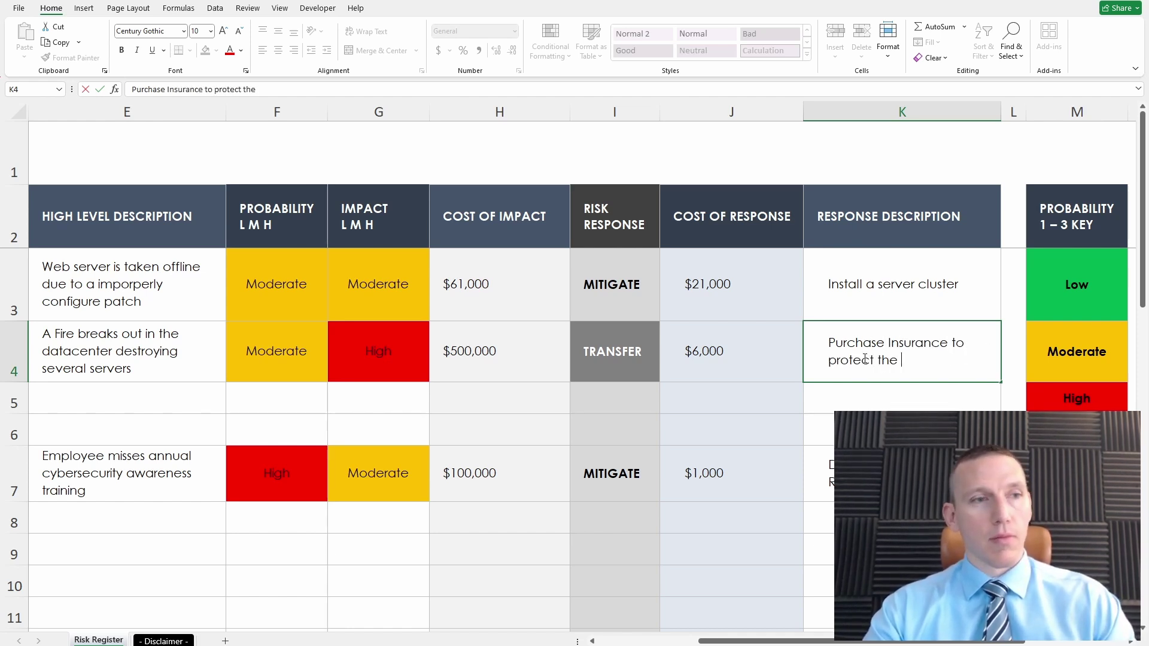
text(datacent)
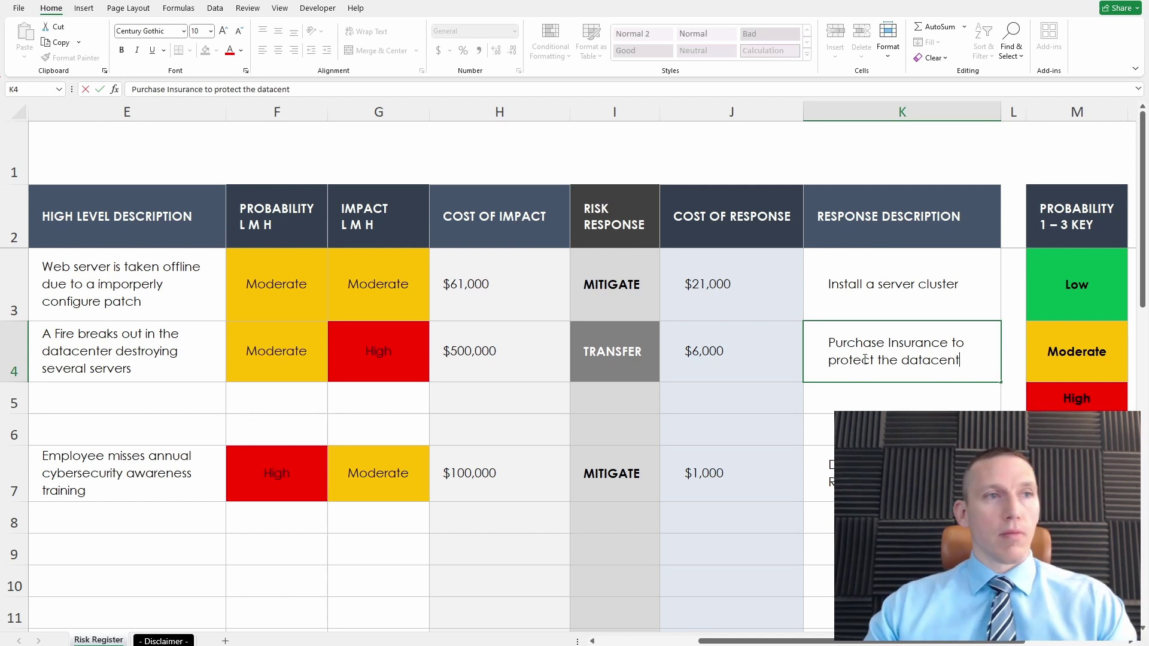
key(BackSpace)
text(et)
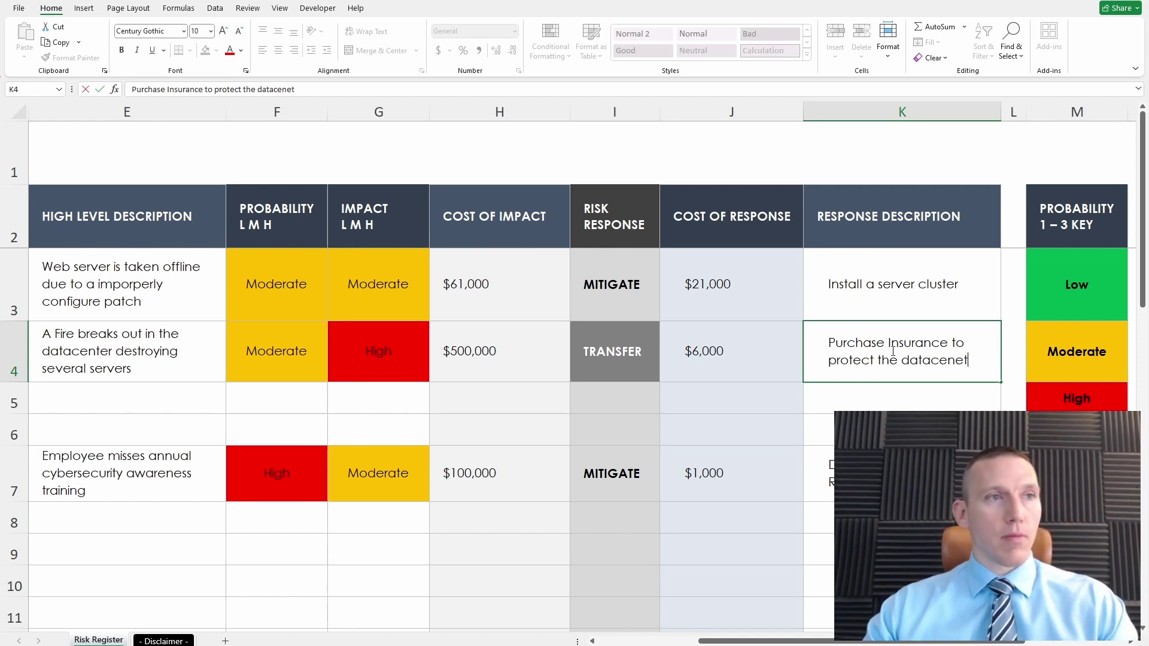
click(959, 360)
text(ter)
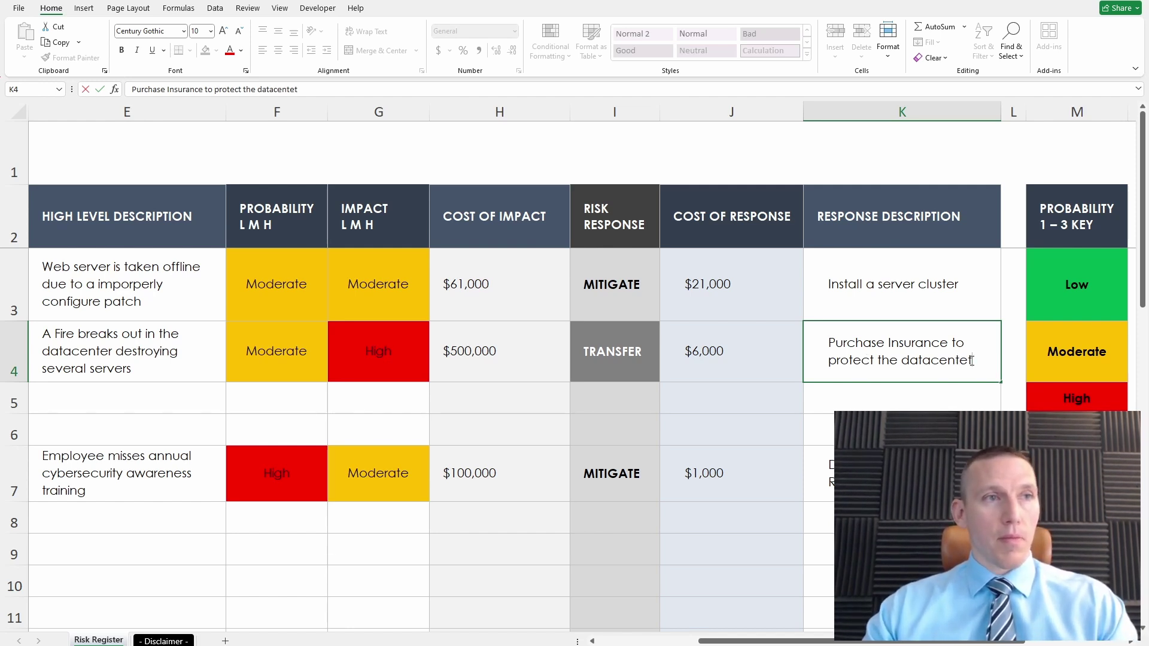
- Commit the insurance response description and check row 5's response options without changing them
click(827, 424)
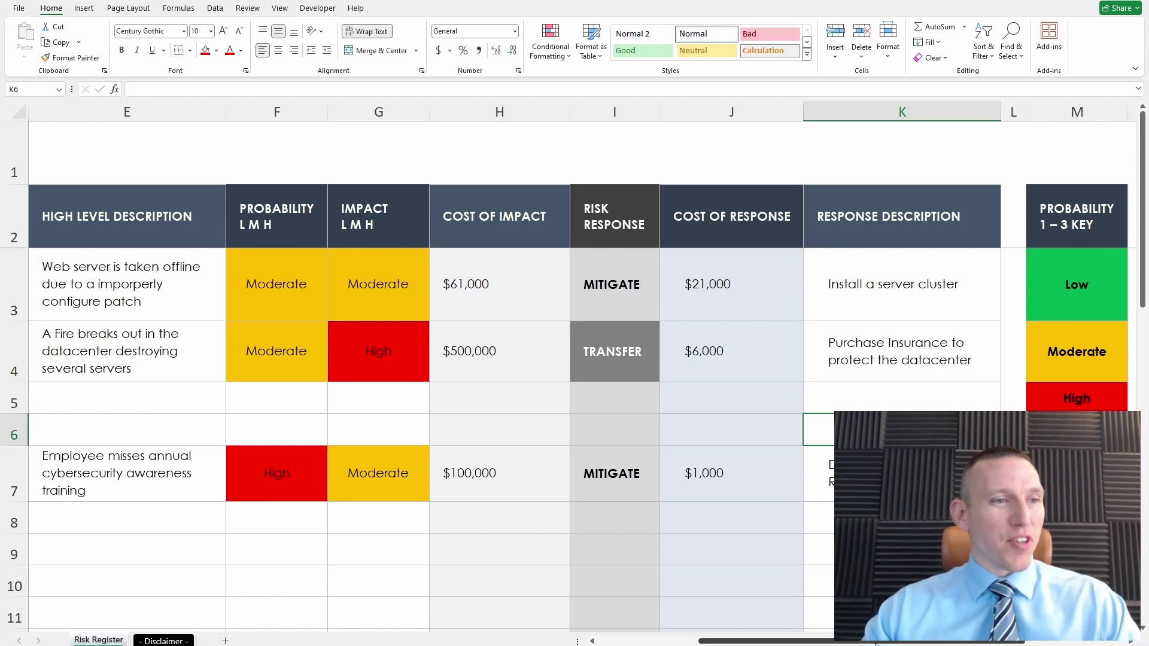
scroll(581, 371, left, 3)
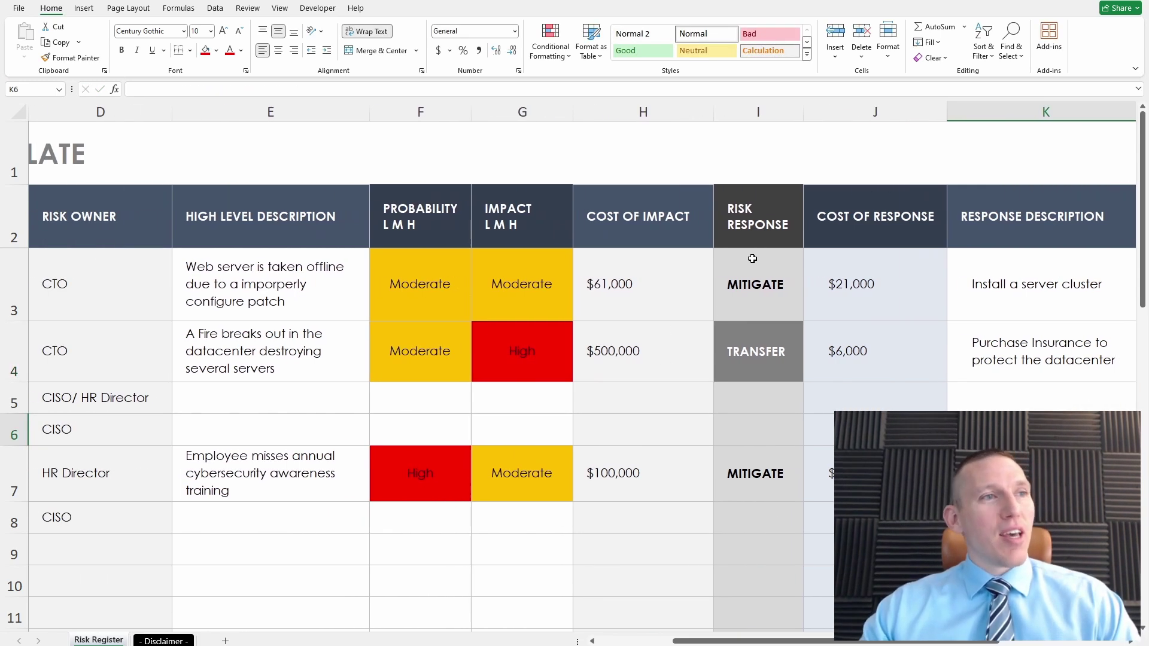
click(799, 408)
click(809, 407)
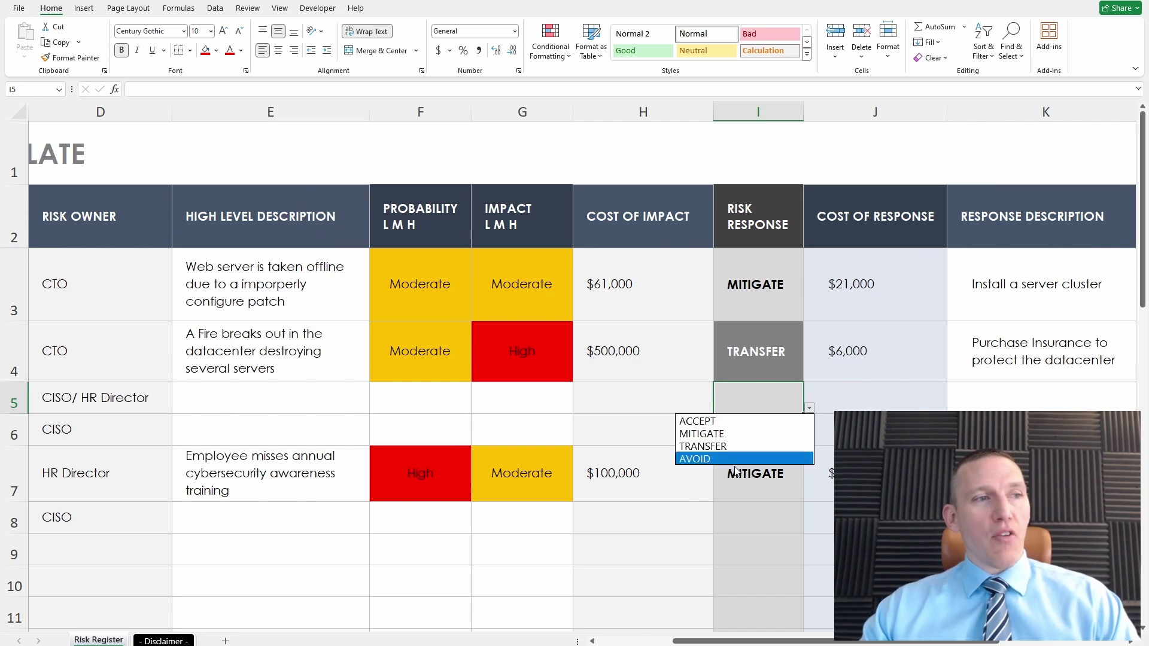
key(Escape)
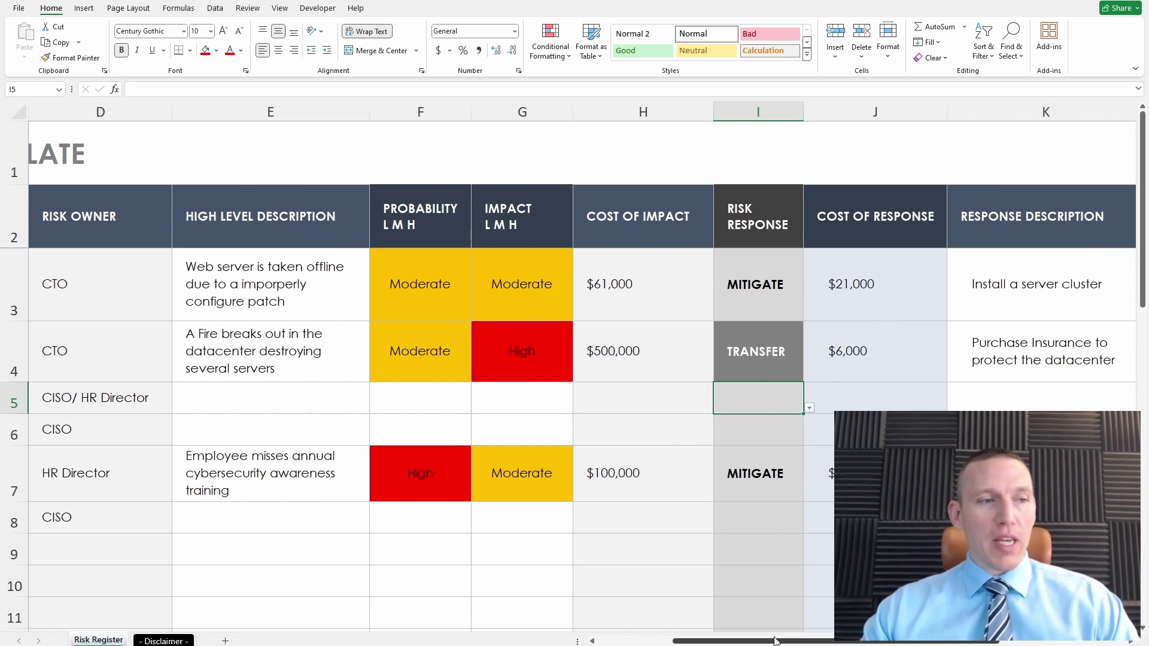
- Make rows 6 and 5 taller so their two-line risk names and owners fit
drag(772, 640, 751, 639)
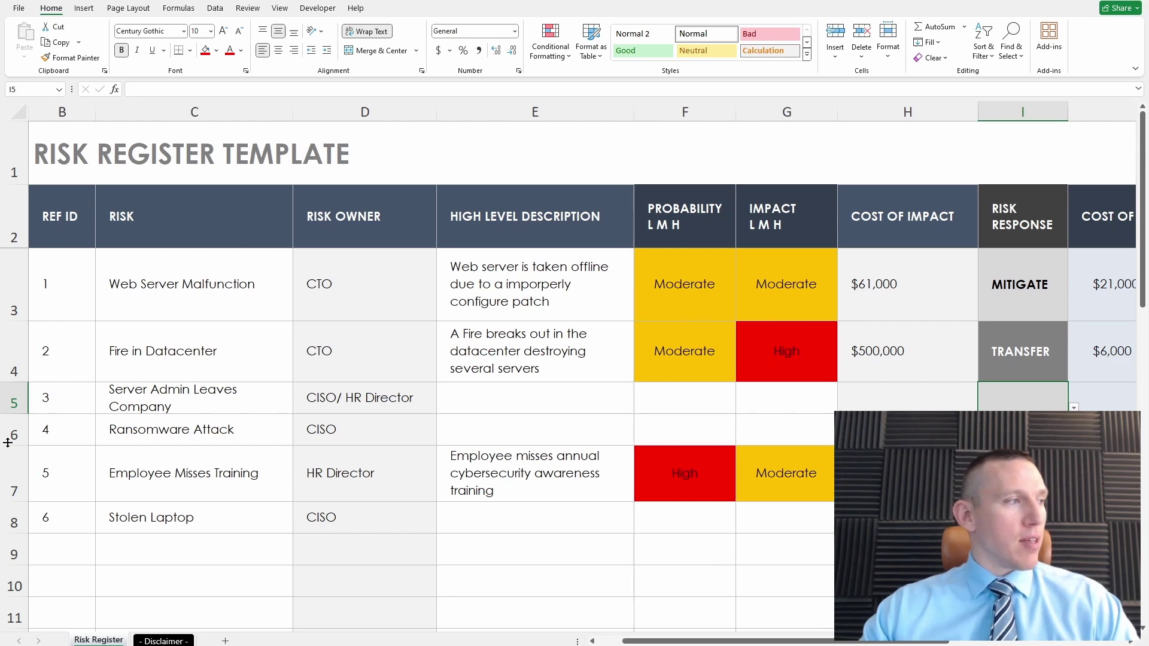
drag(13, 446, 15, 453)
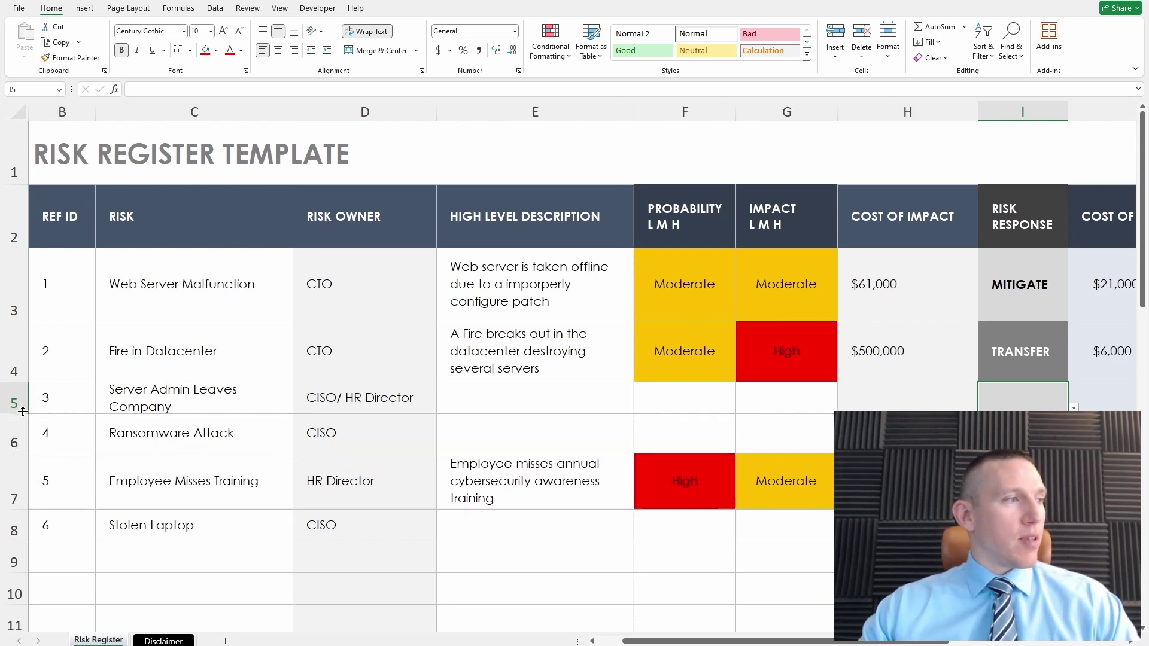
drag(23, 412, 23, 419)
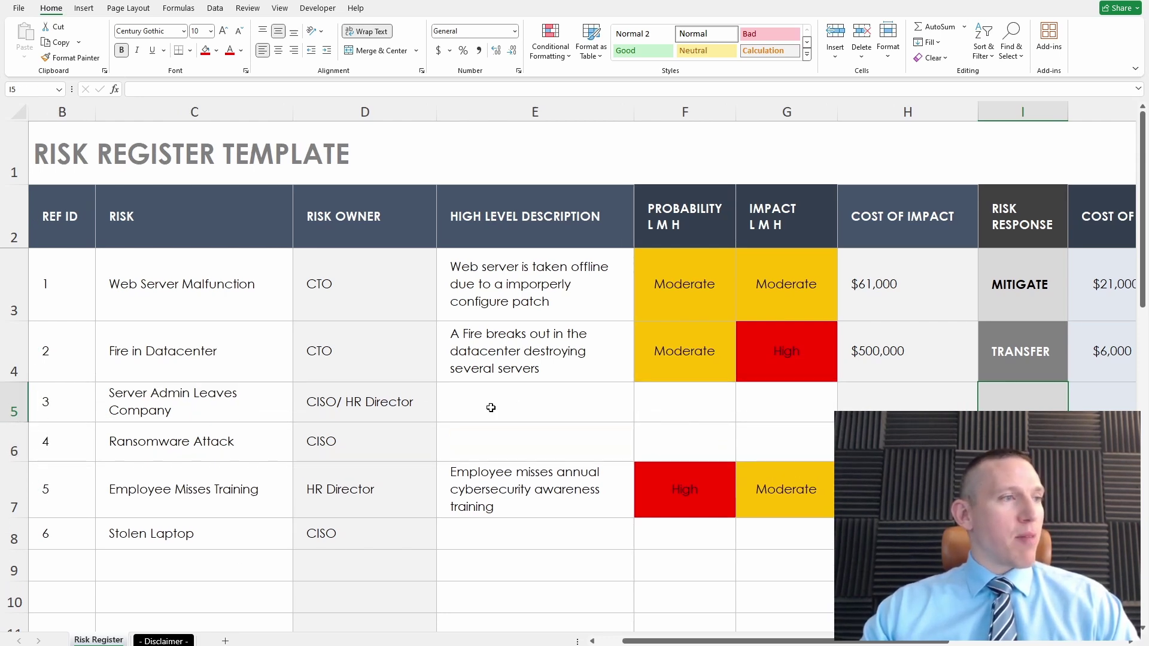
click(517, 407)
mouse_move(712, 641)
mouse_down()
mouse_move(807, 642)
mouse_move(712, 642)
mouse_up()
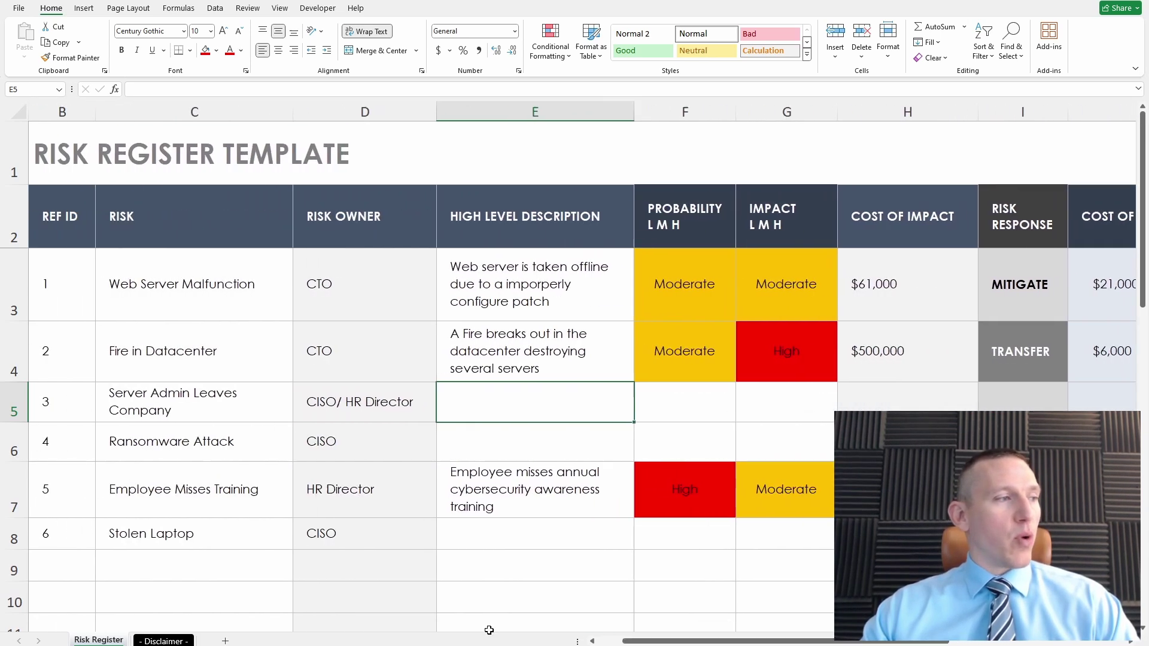
- Enter reference 7 in B9 and risk name 'IT Door to door truck breaks down' in C9
click(76, 565)
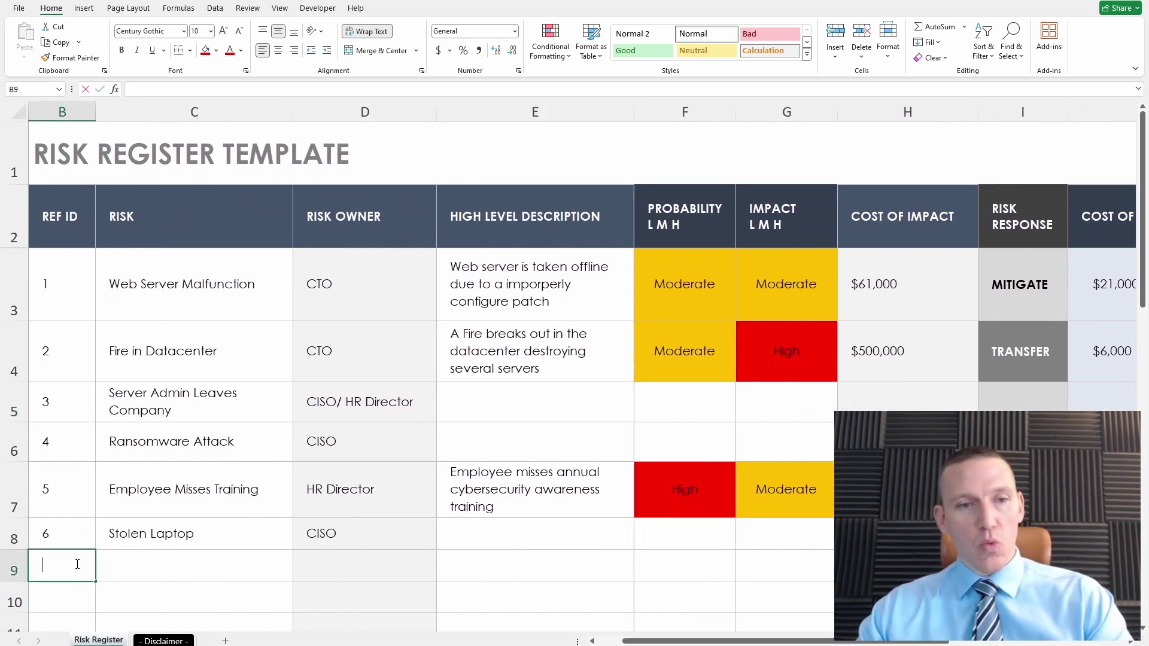
text(7)
double_click(197, 564)
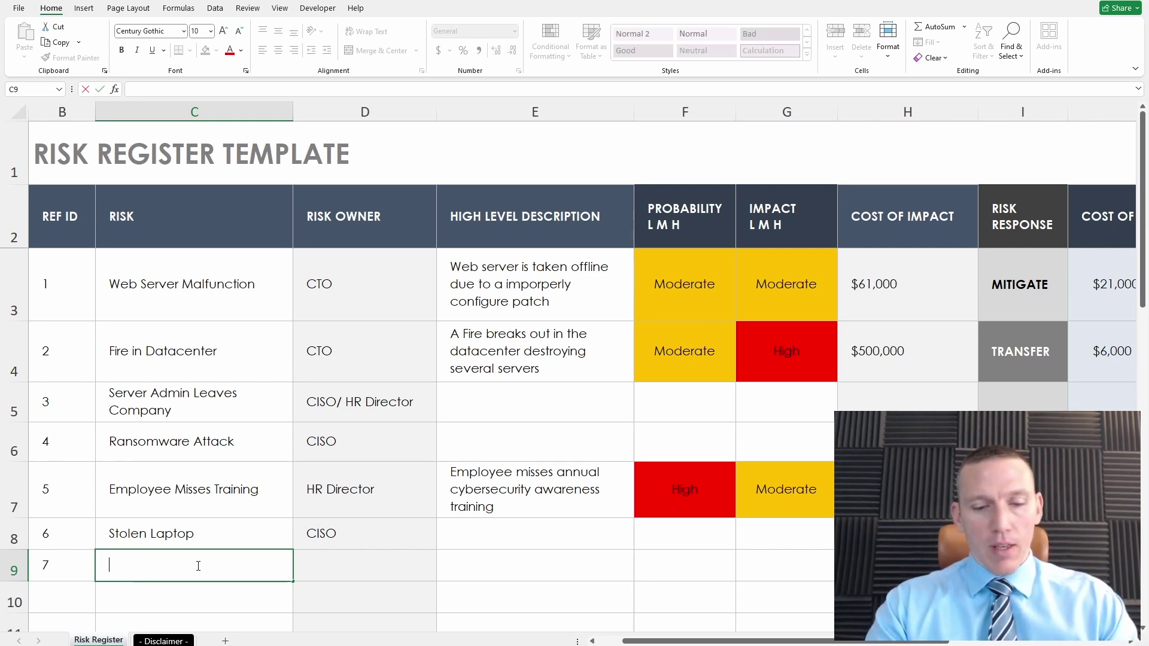
key(BackSpace)
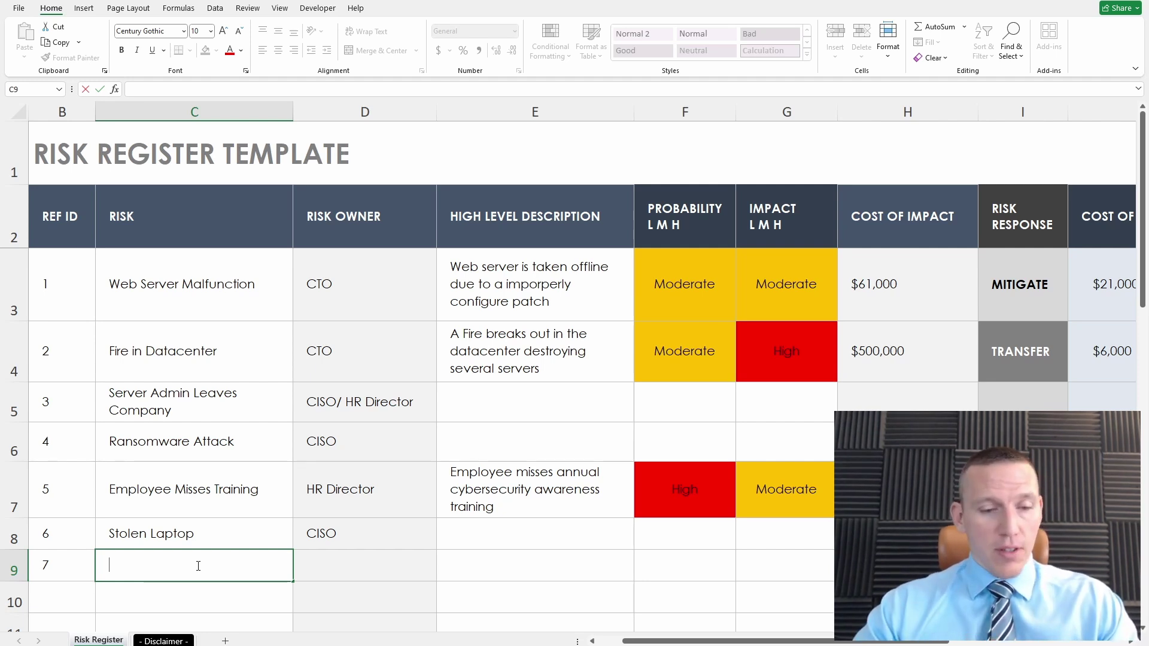
text(IT)
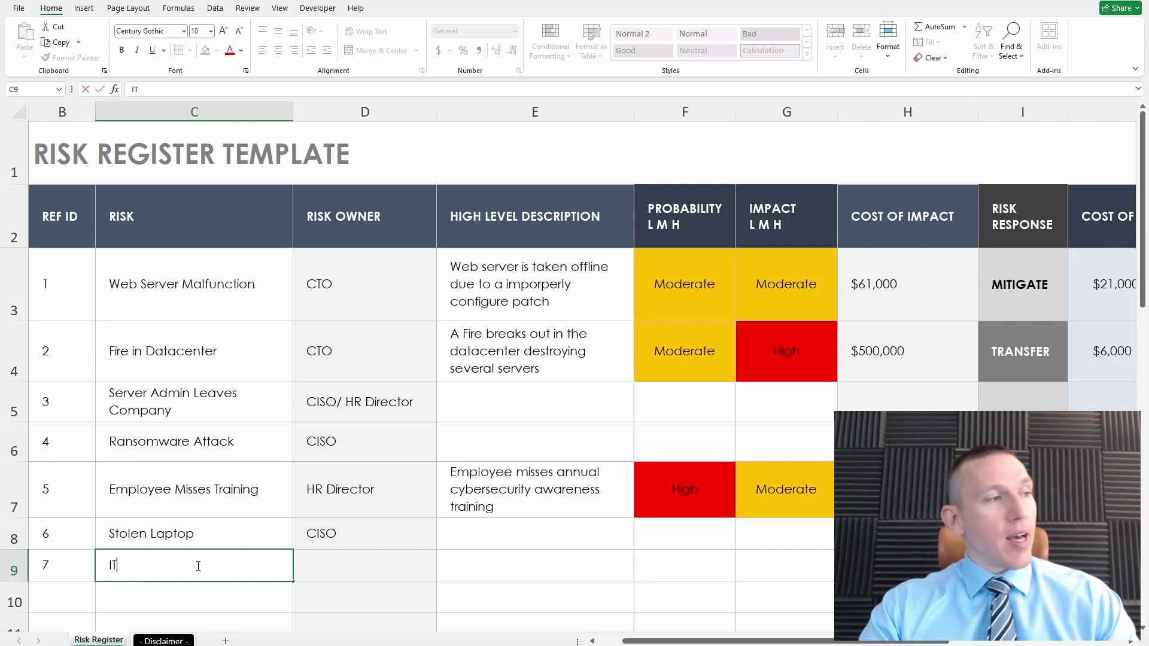
text( Door t)
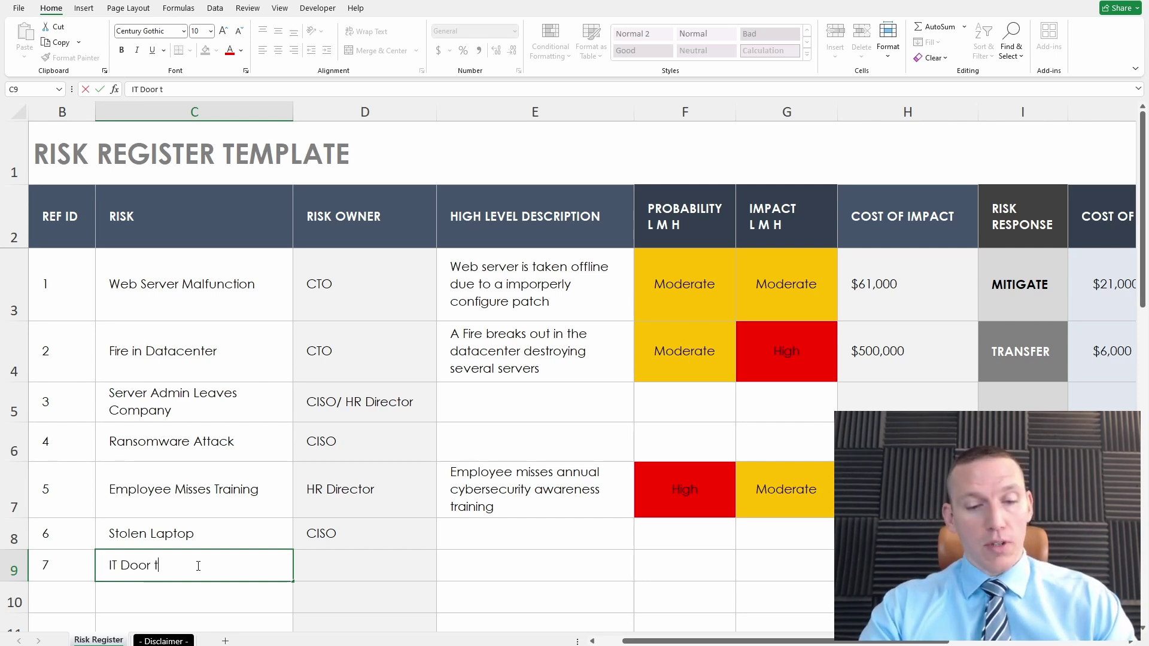
text(o door)
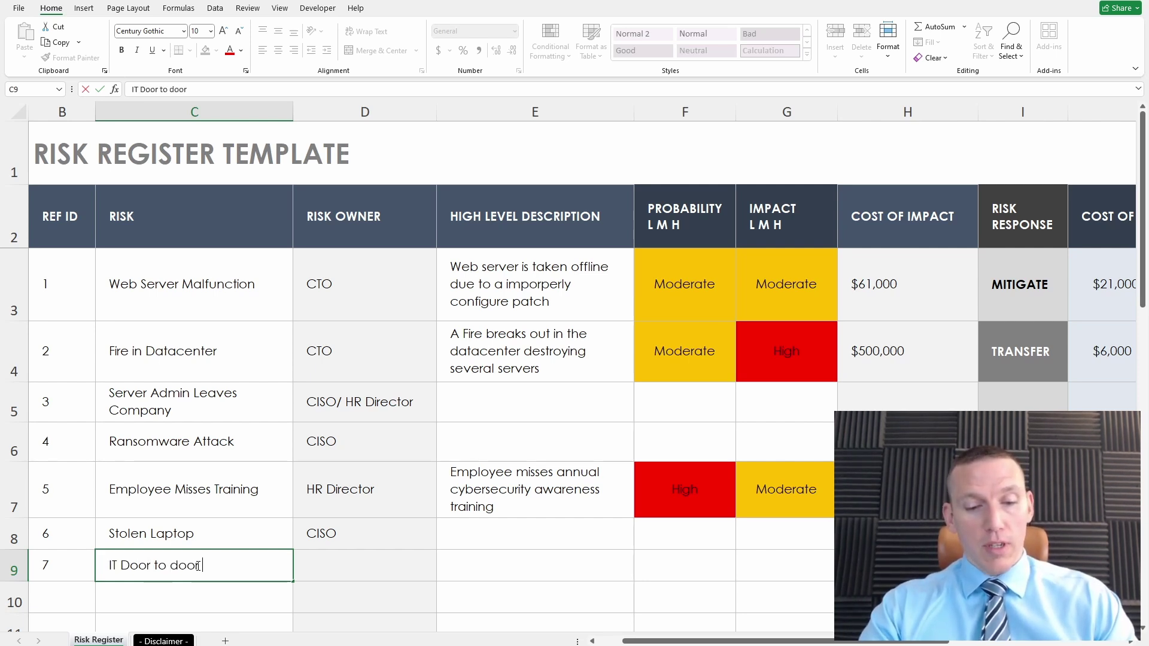
text( truck breaks down)
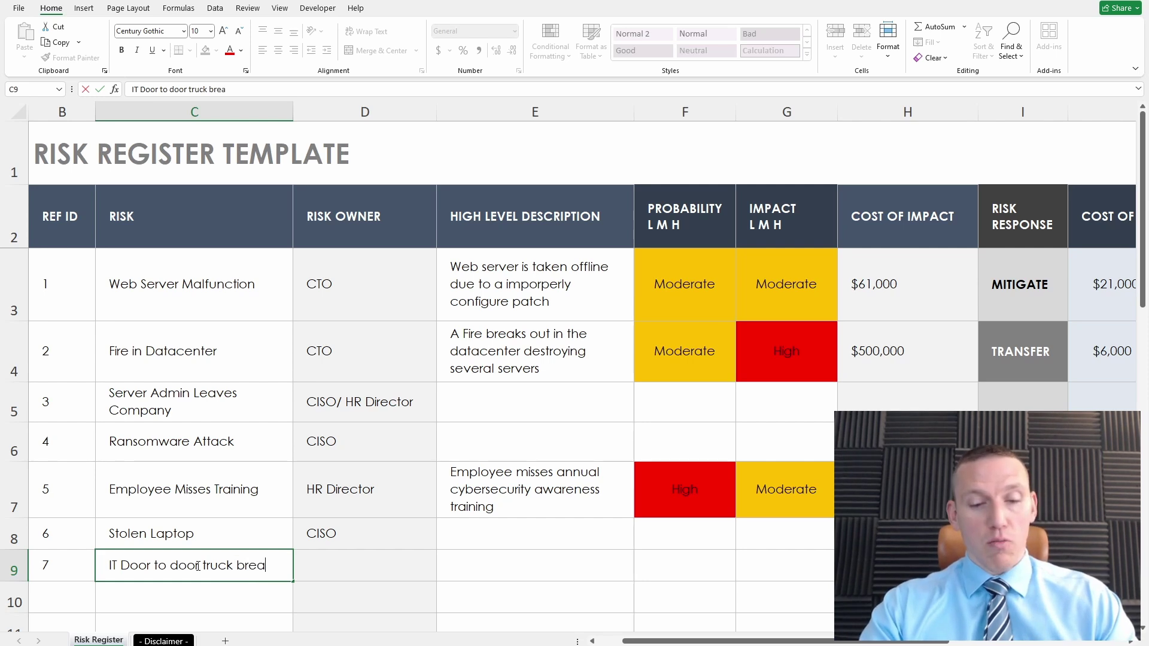
click(378, 605)
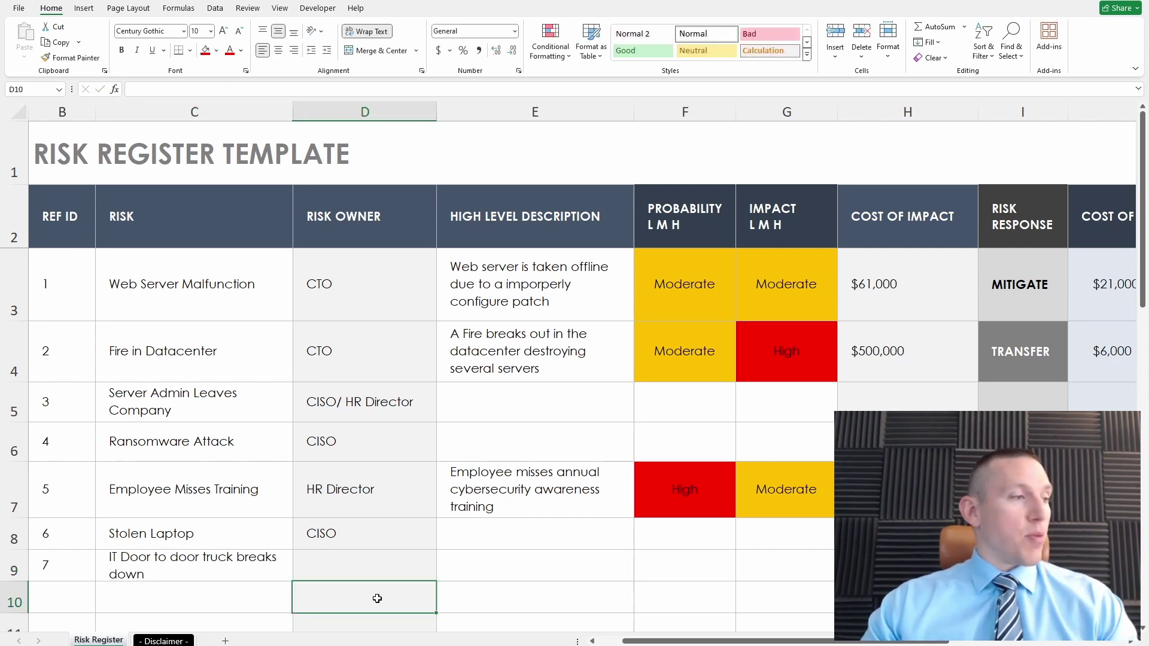
- Set risk 7's owner to CTO in D9 and its response to AVOID in I9
click(352, 561)
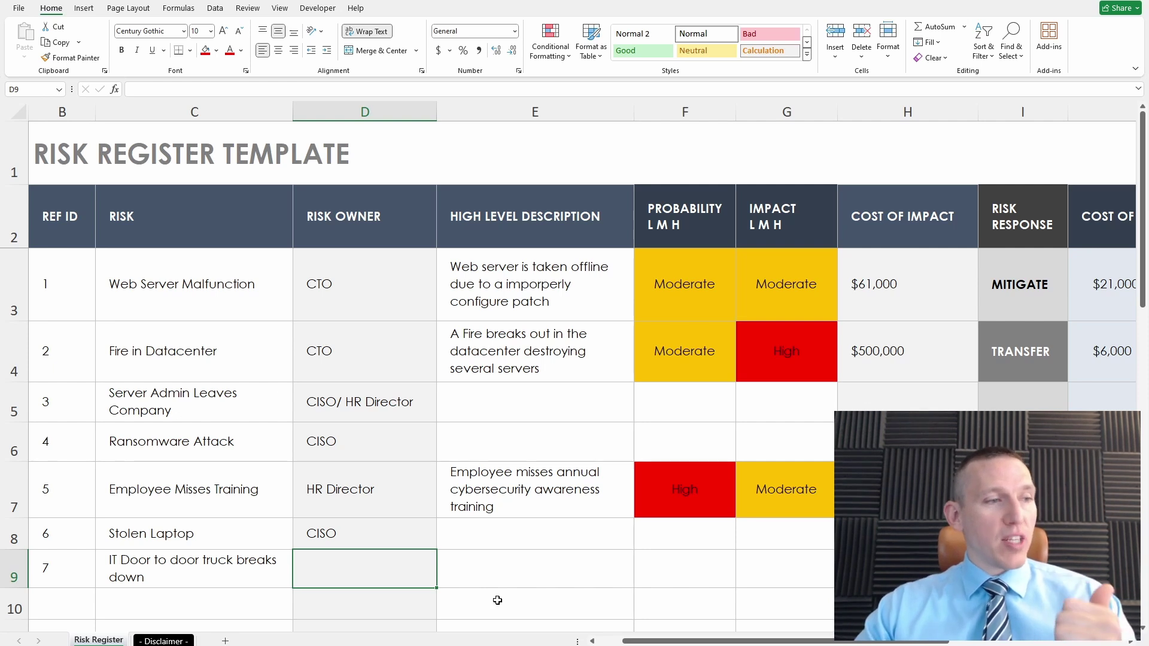
text(CTO)
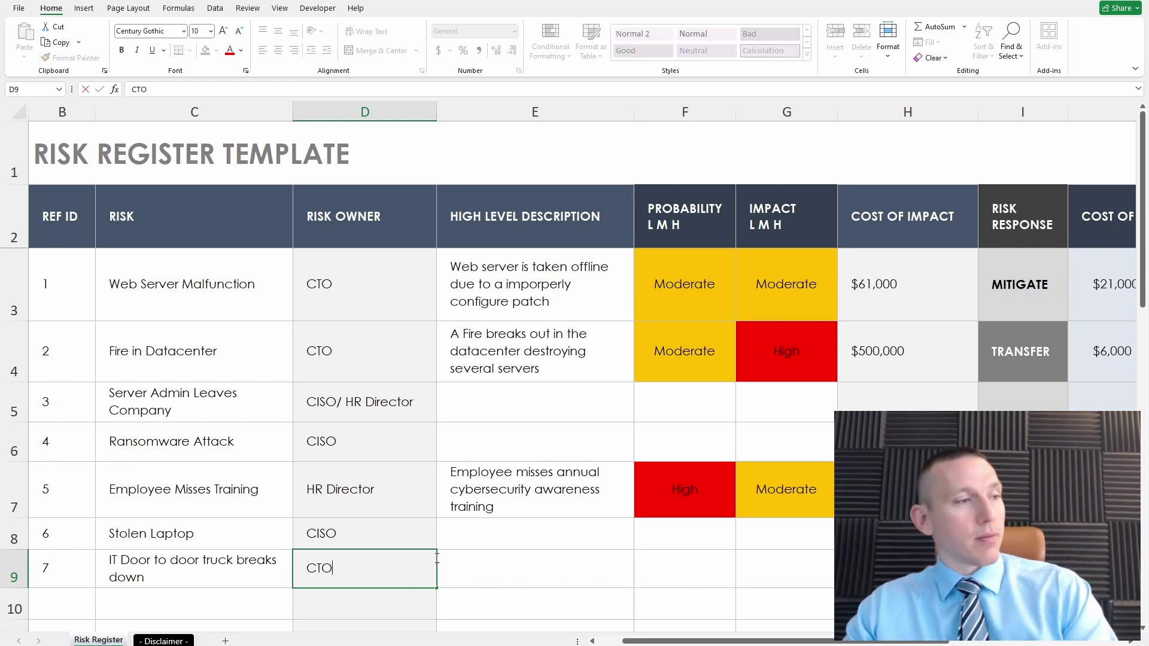
key(Tab)
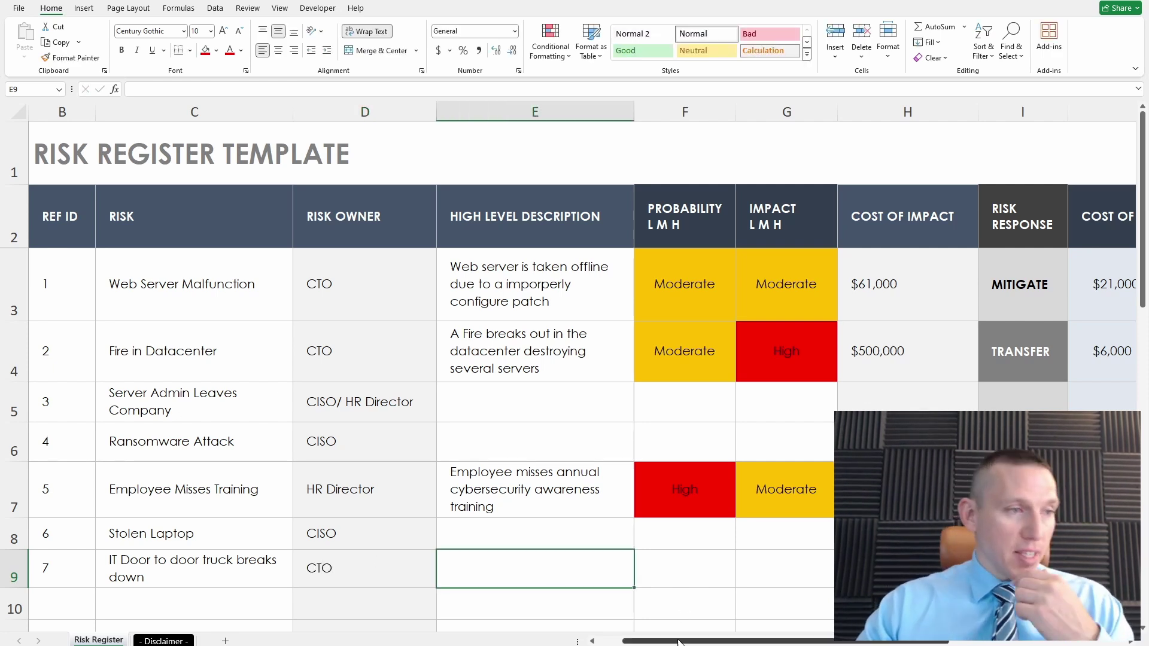
drag(681, 639, 731, 638)
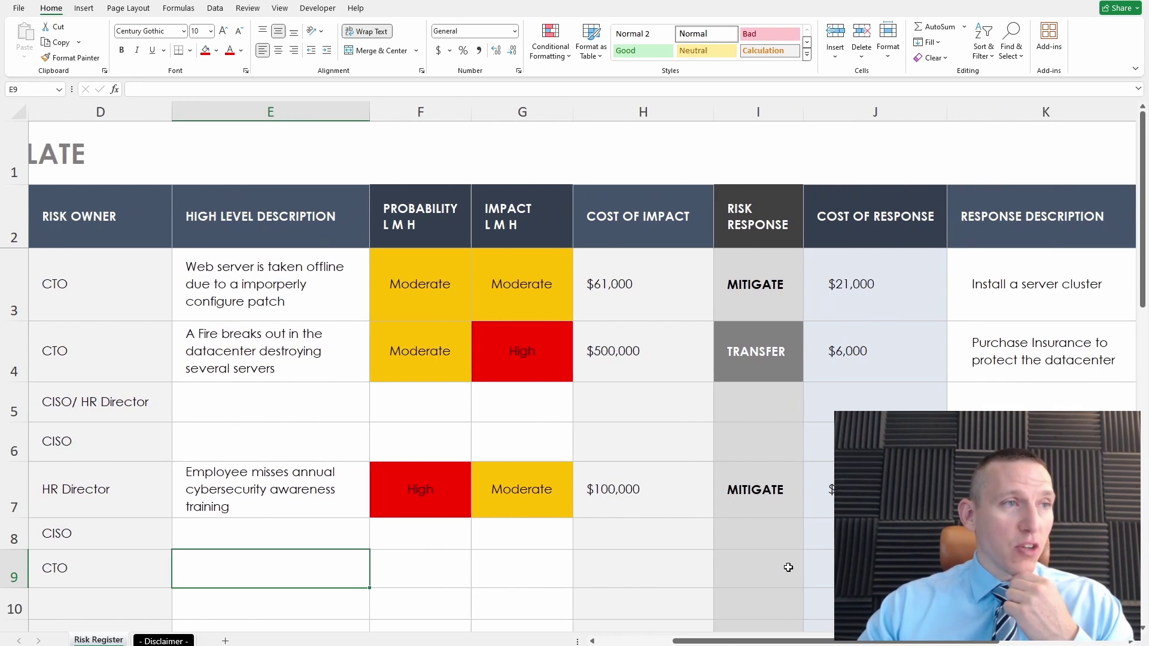
click(793, 569)
click(810, 583)
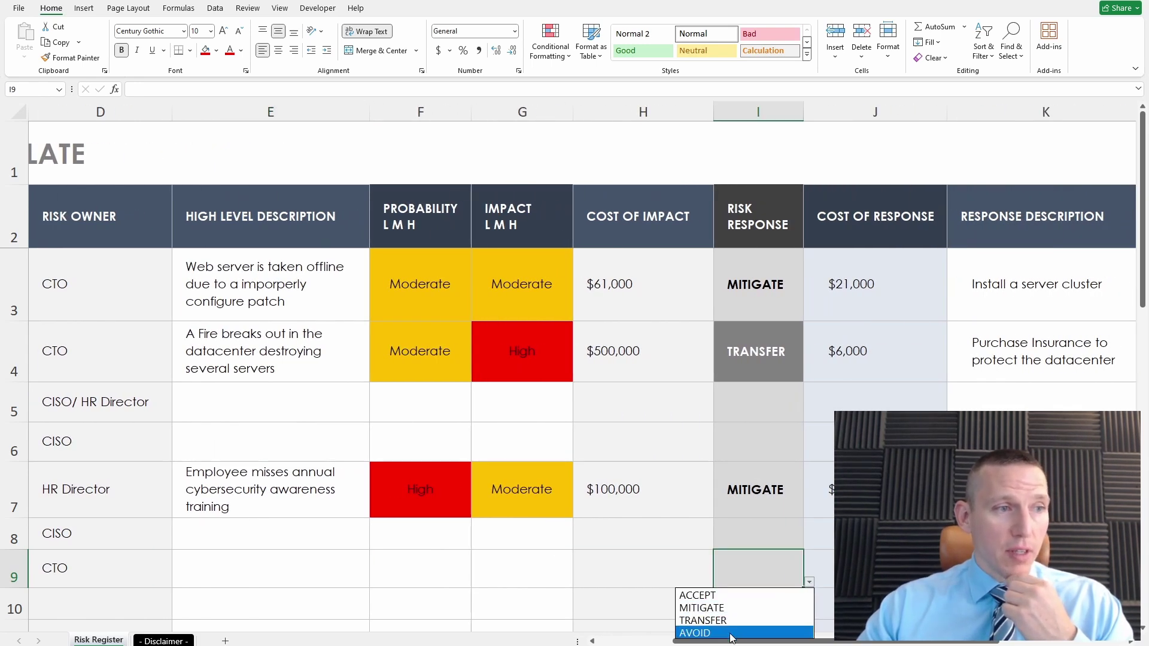
click(694, 631)
- Enter 'Refrain from door to door service' as risk 7's response description in K9
drag(788, 643, 813, 642)
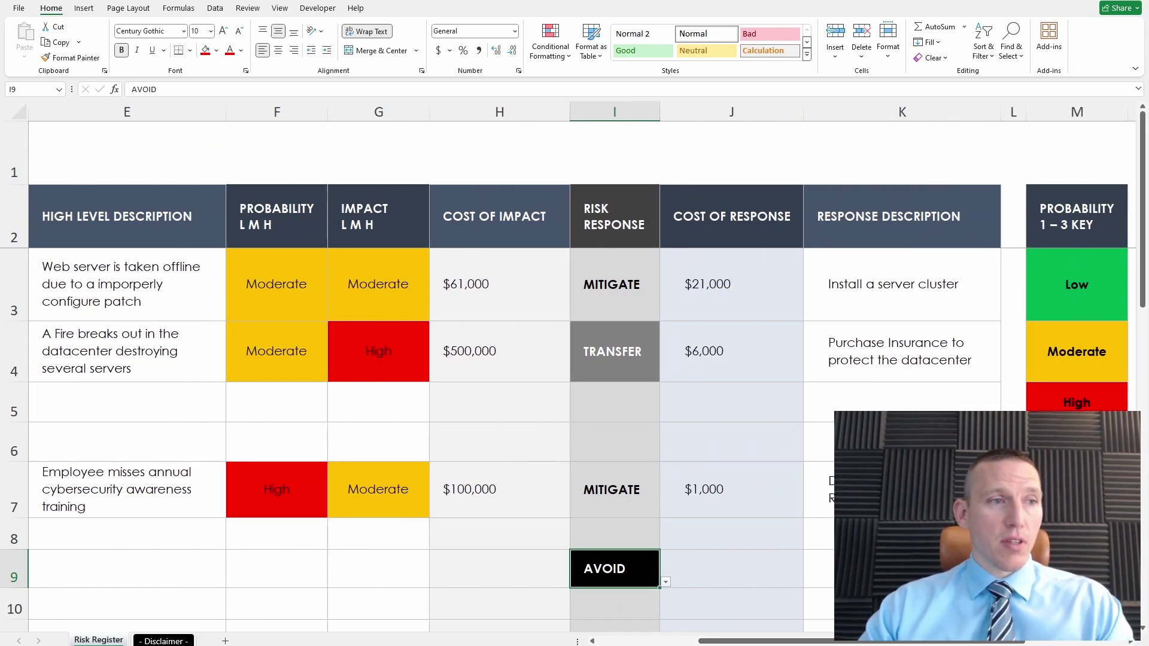
click(820, 568)
text(Re)
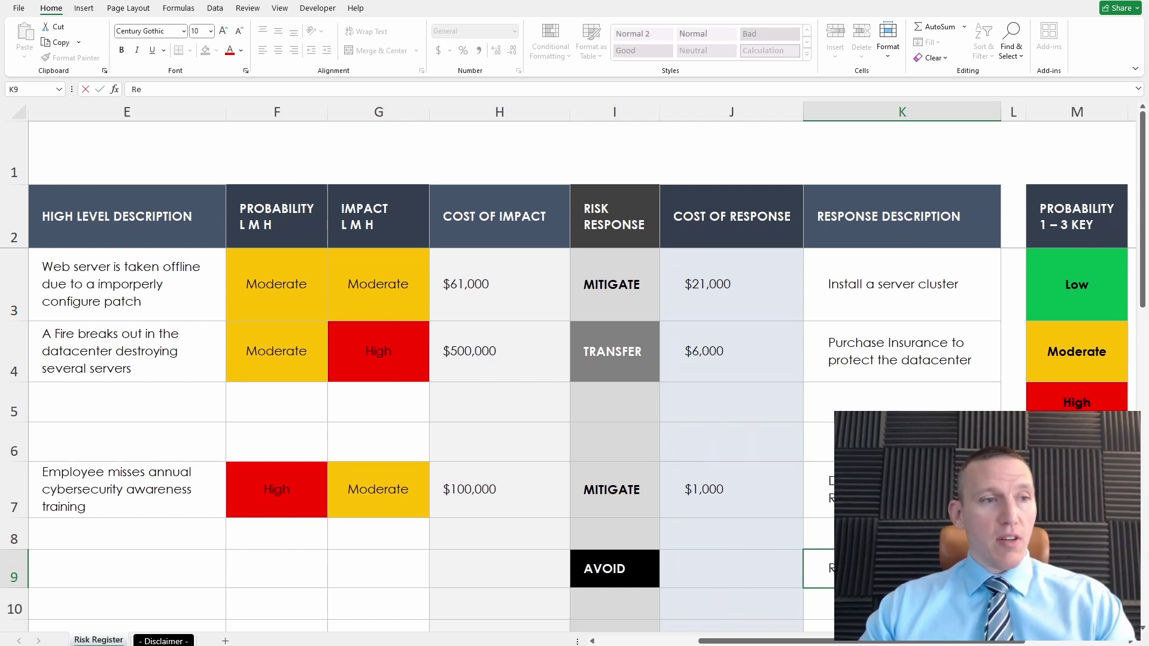
drag(896, 642, 947, 641)
text(fra)
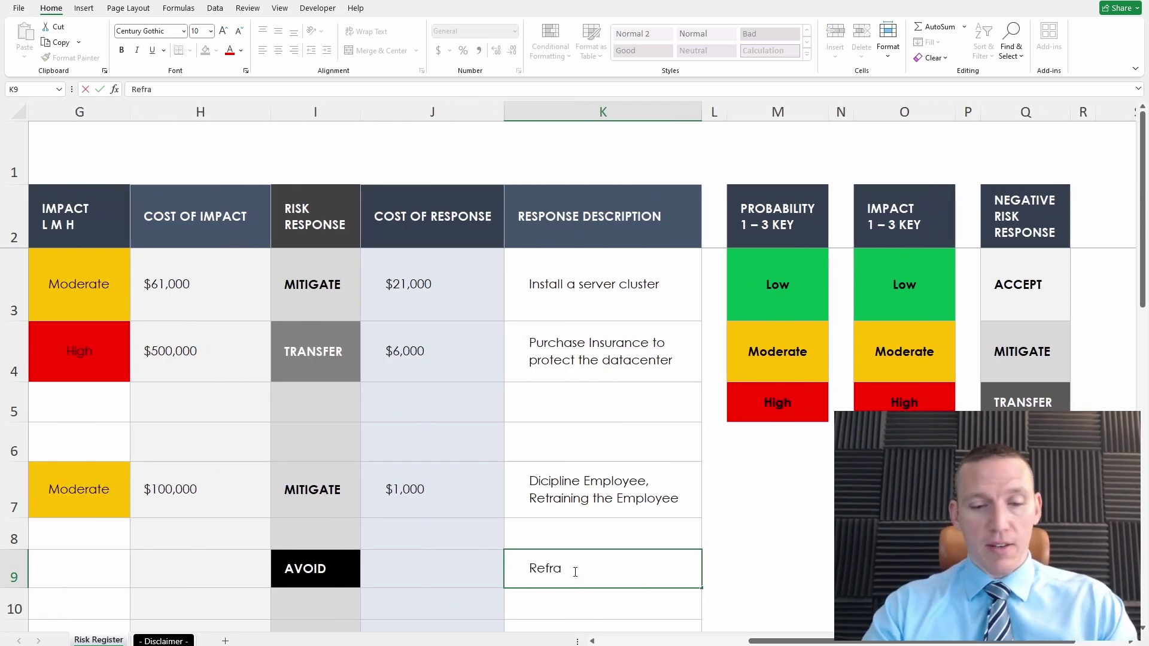
text(in from door)
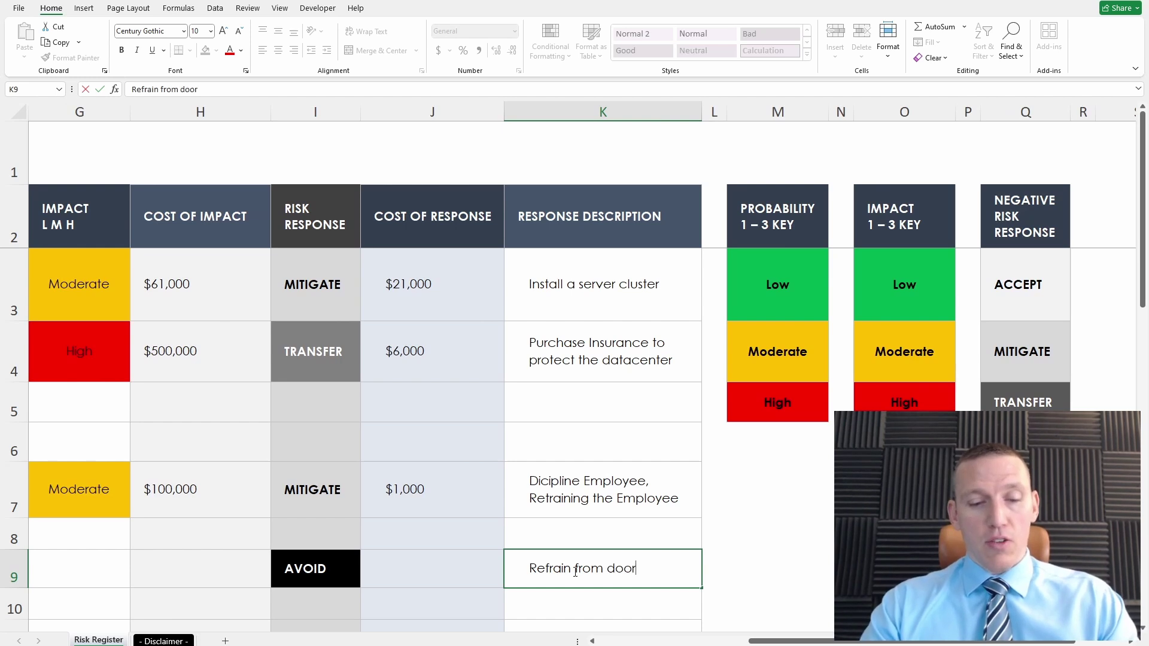
text( to door serve)
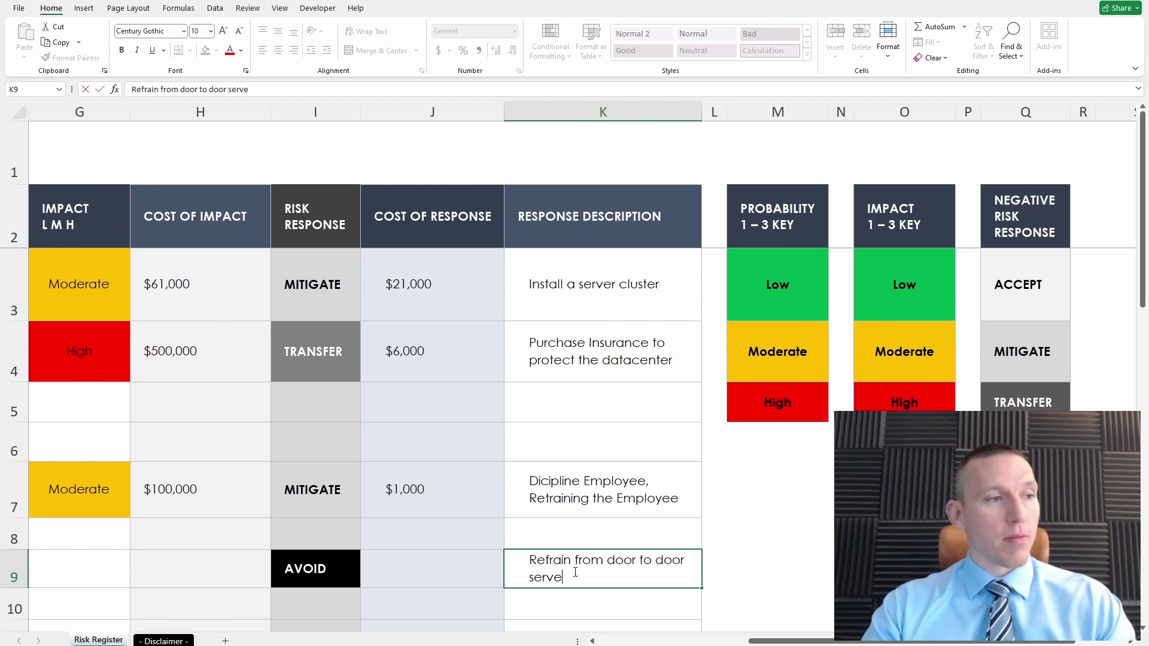
key(BackSpace)
text(ice)
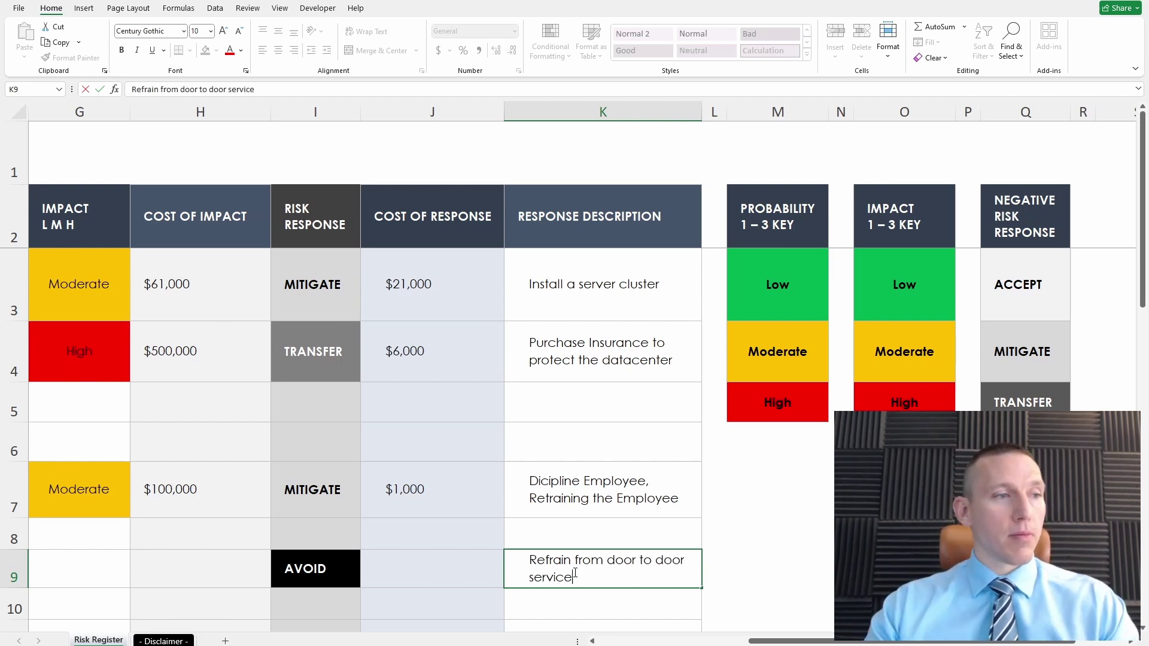
click(824, 546)
drag(805, 639, 681, 620)
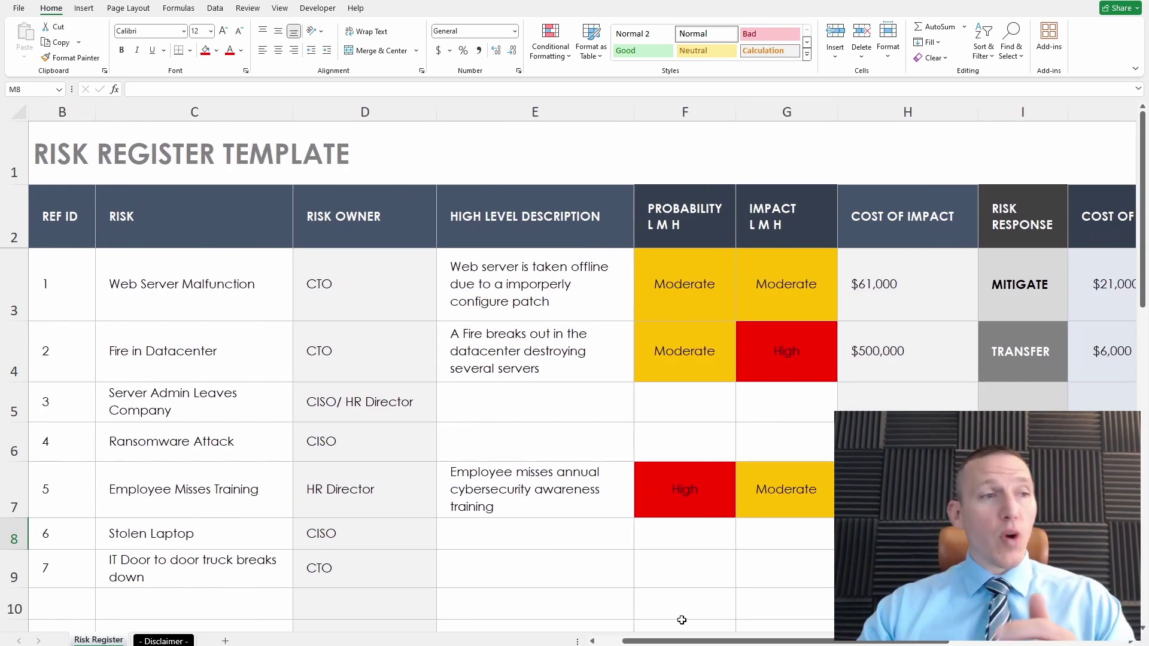
drag(731, 642, 705, 630)
click(585, 586)
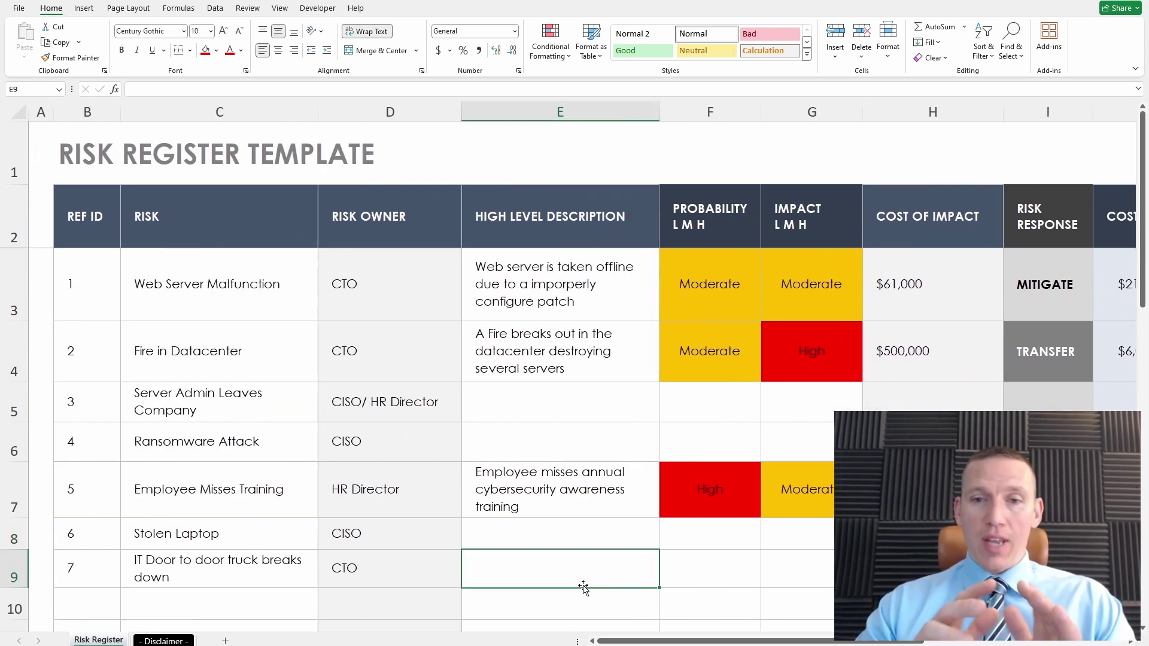
drag(688, 639, 778, 623)
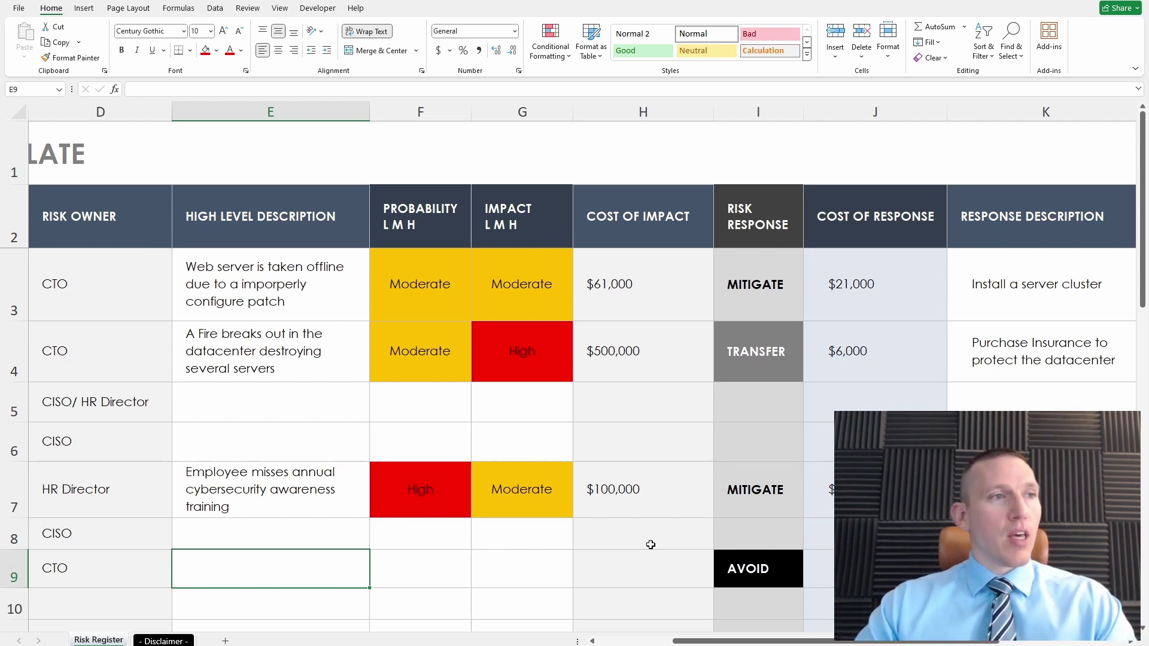
- Check row 5's response options, then move to the Stolen Laptop risk in row 8
click(763, 404)
click(809, 415)
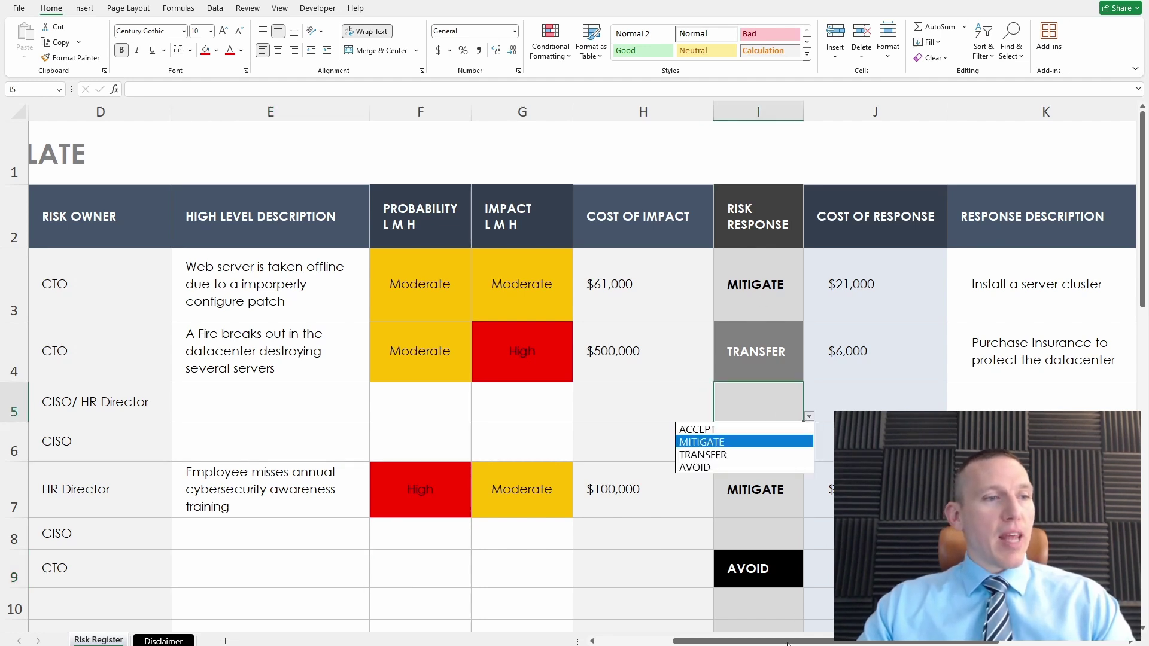
drag(787, 643, 713, 644)
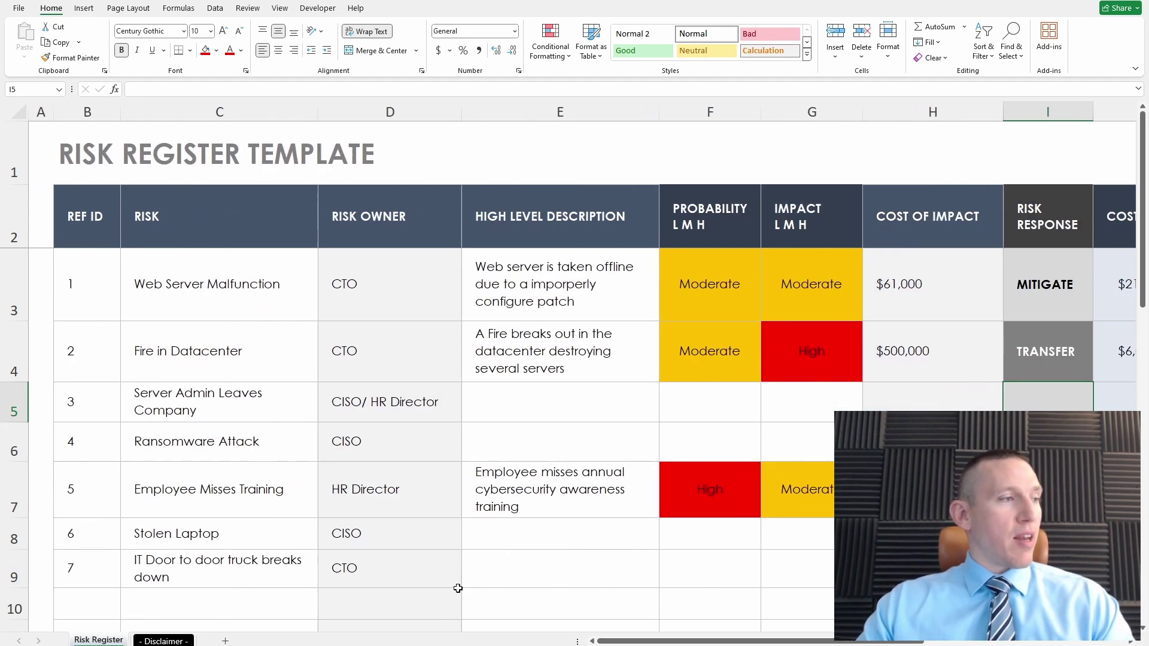
click(238, 537)
click(518, 540)
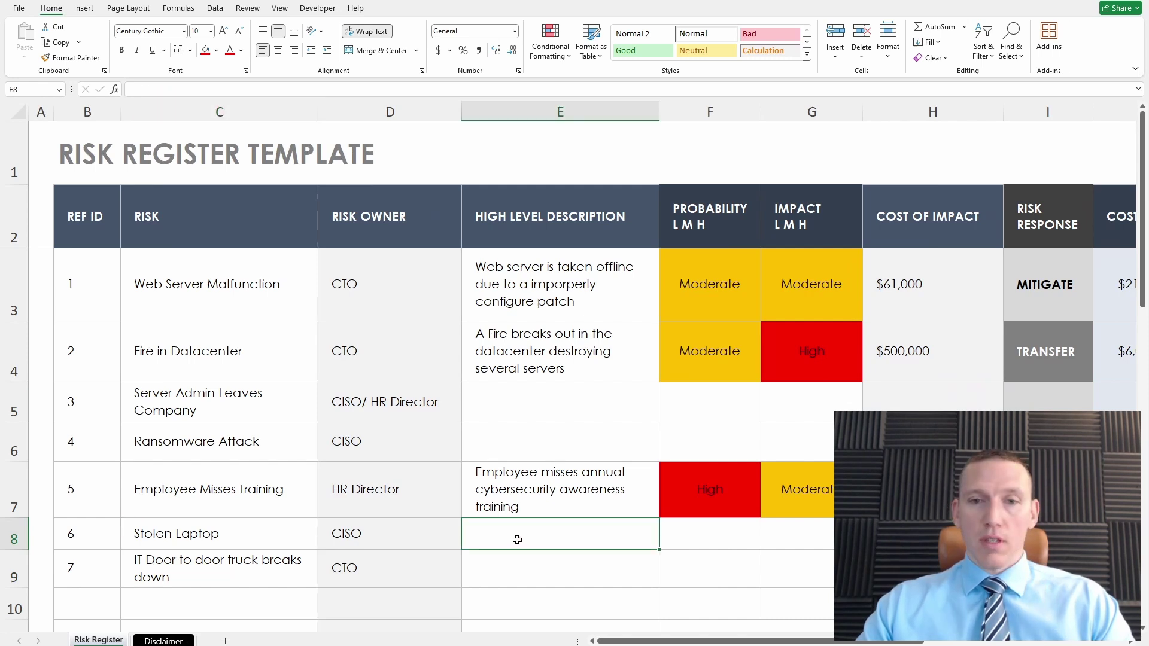
drag(679, 640, 791, 627)
- Set the Stolen Laptop response in I8 to MITIGATE, replacing an initial ACCEPT
click(638, 527)
click(665, 543)
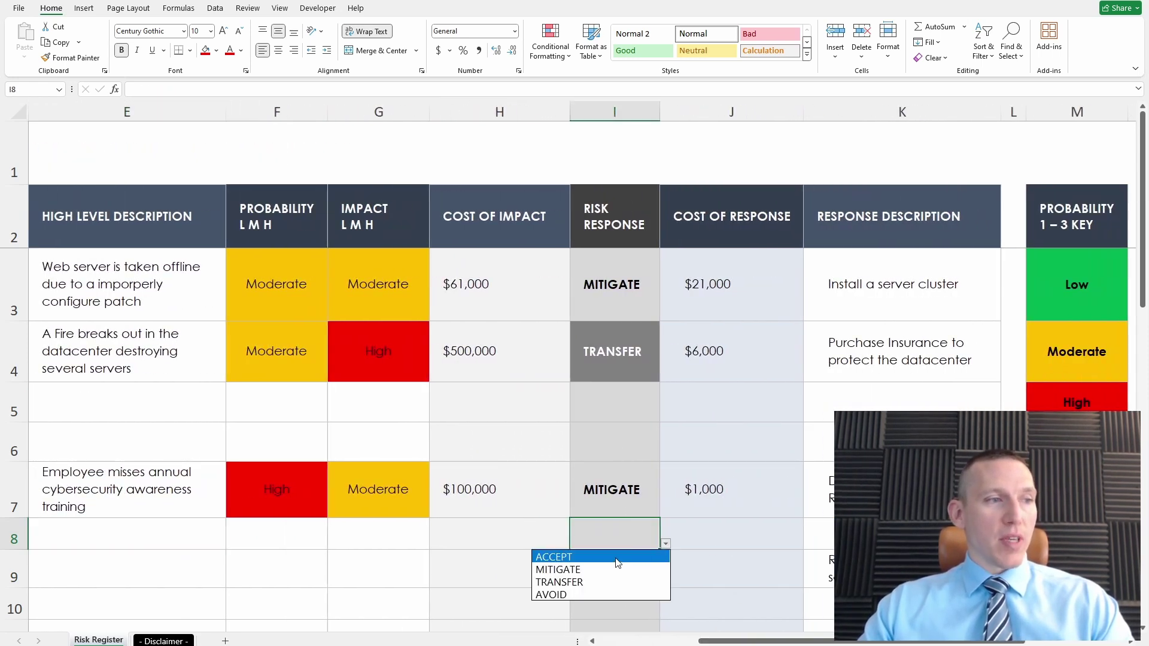
click(617, 558)
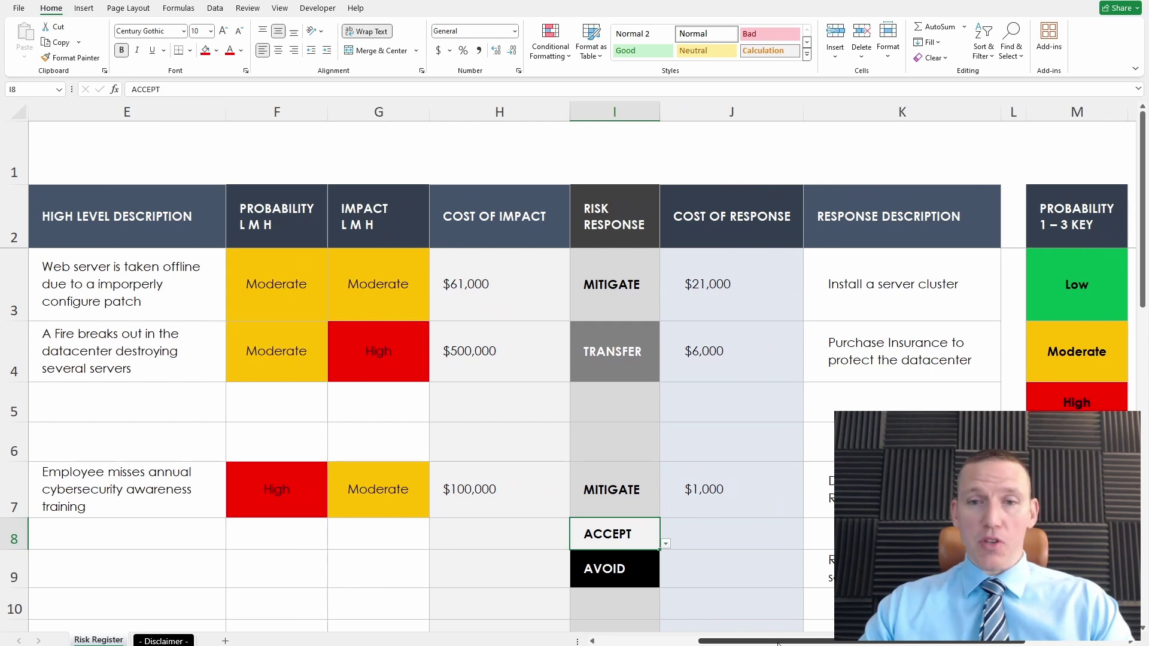
drag(778, 644, 809, 642)
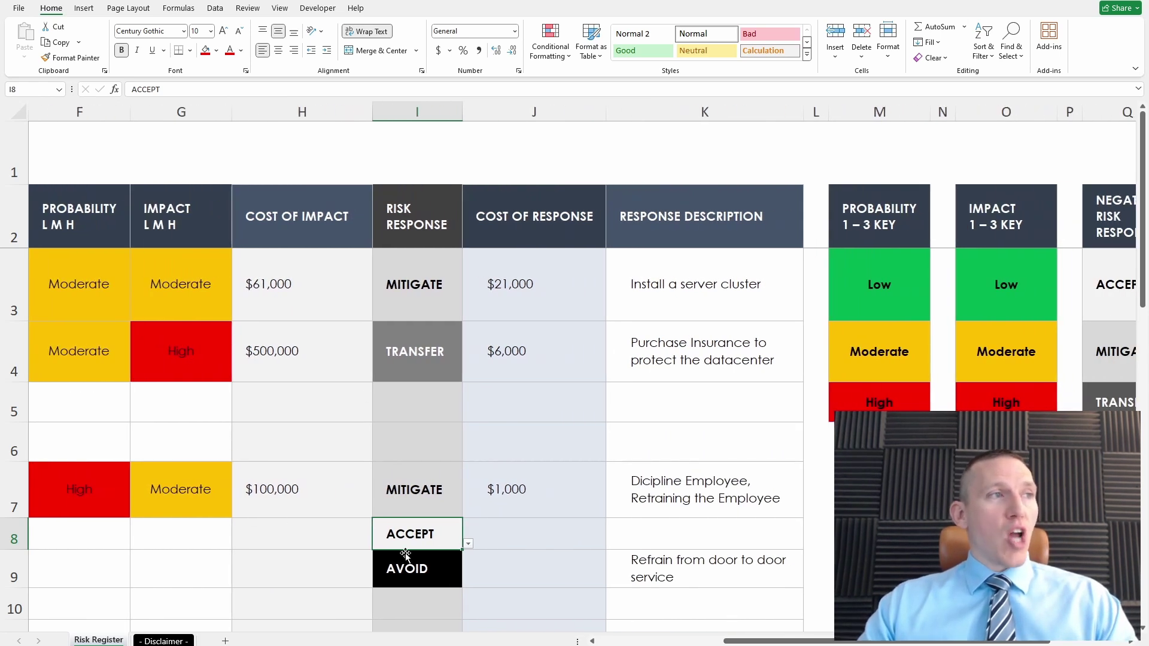
click(524, 537)
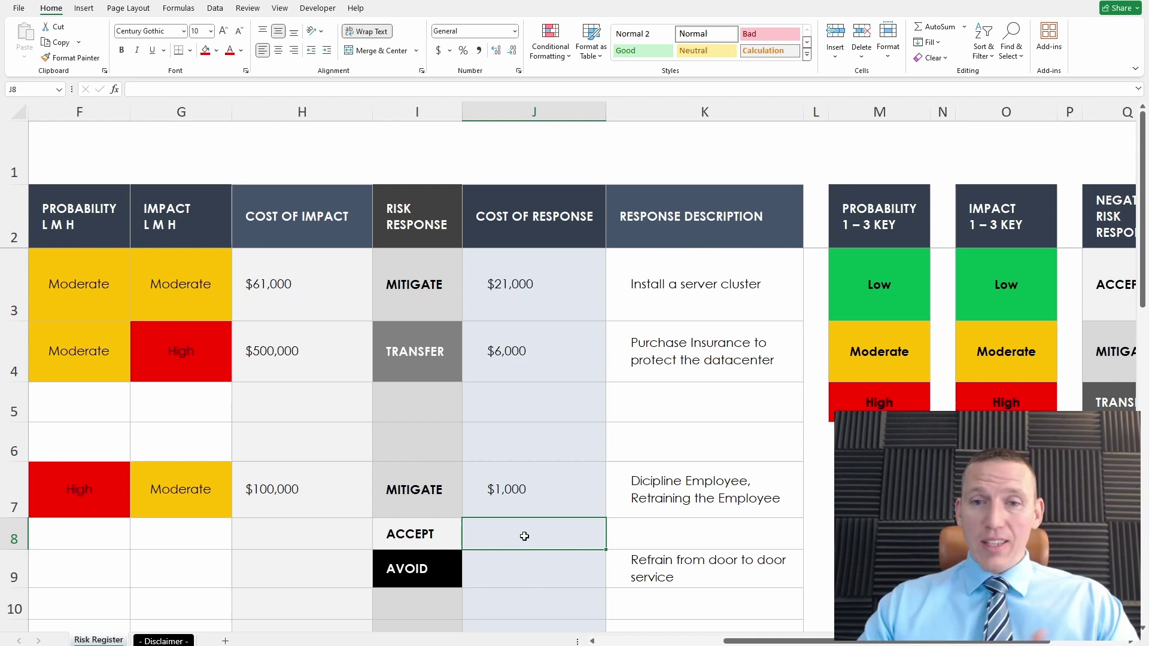
click(444, 533)
click(468, 545)
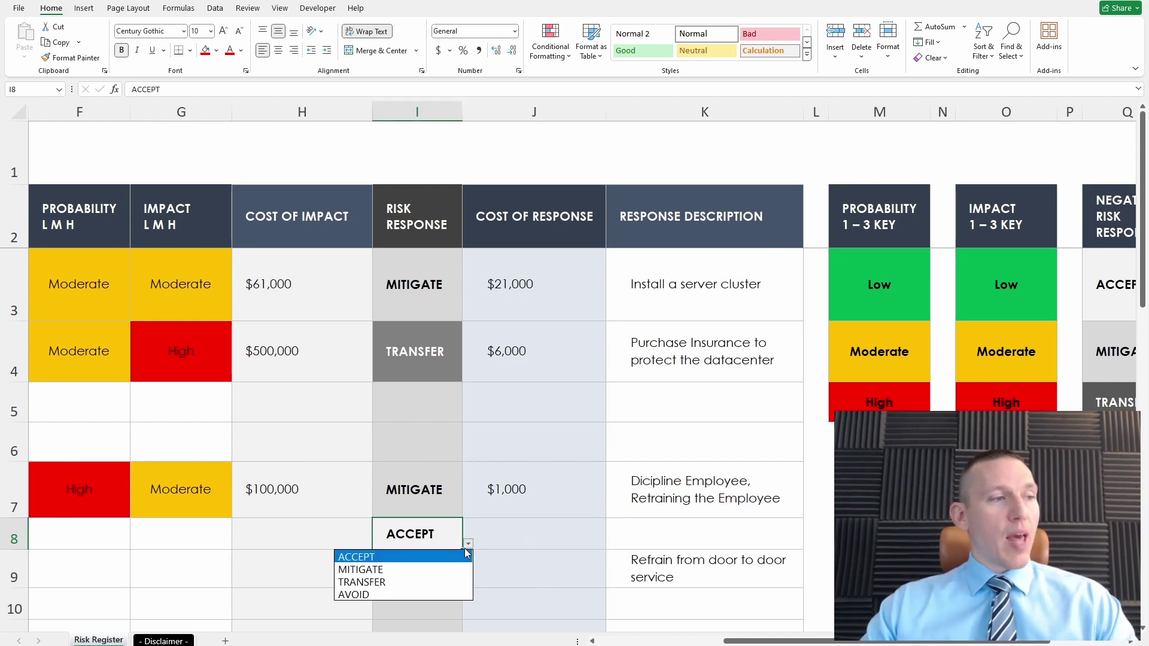
click(433, 567)
- Describe the response as 'Employ full disk encryption' in K8 and enter a $500 cost in J8
click(679, 529)
text(Employ)
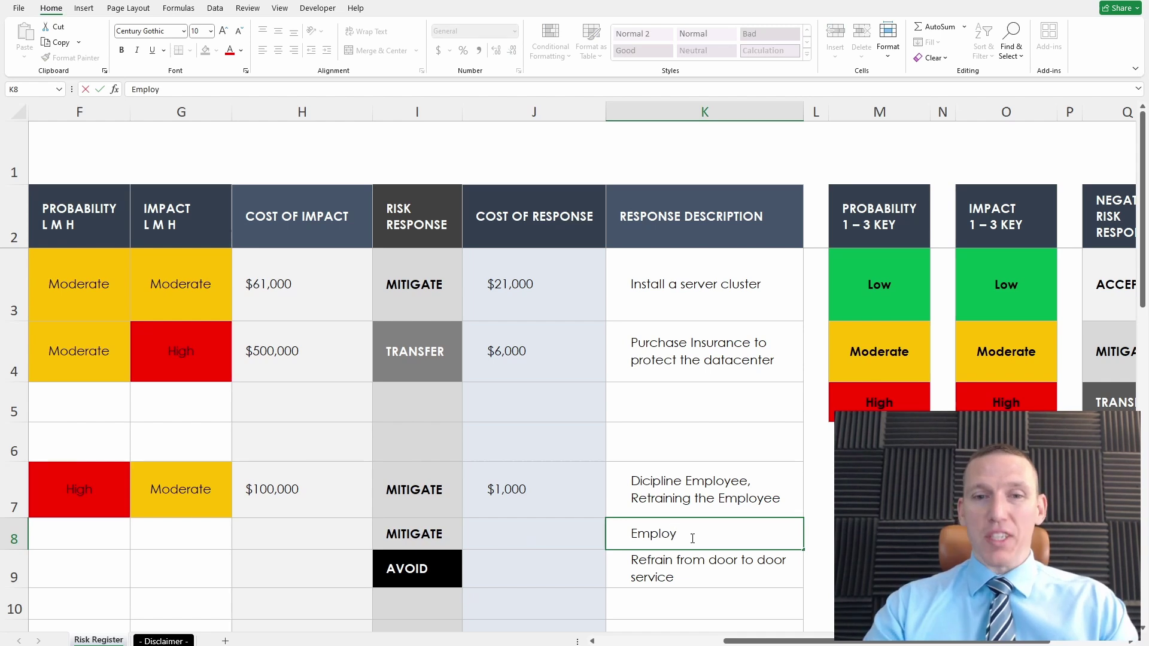
text( full disk )
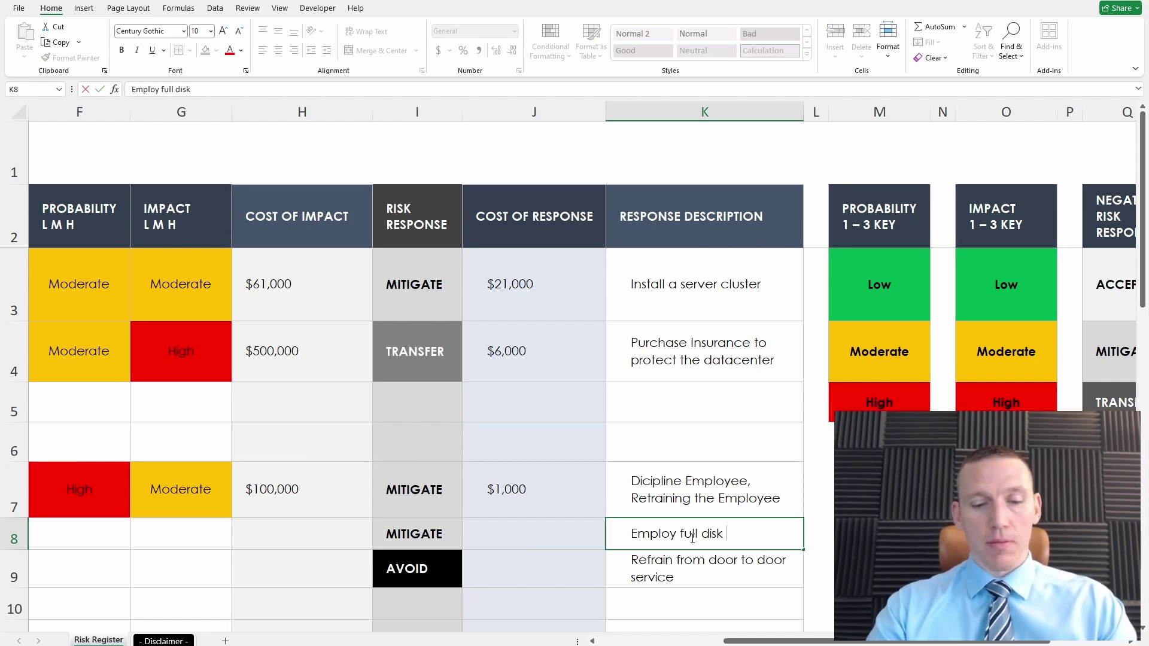
text(encryption)
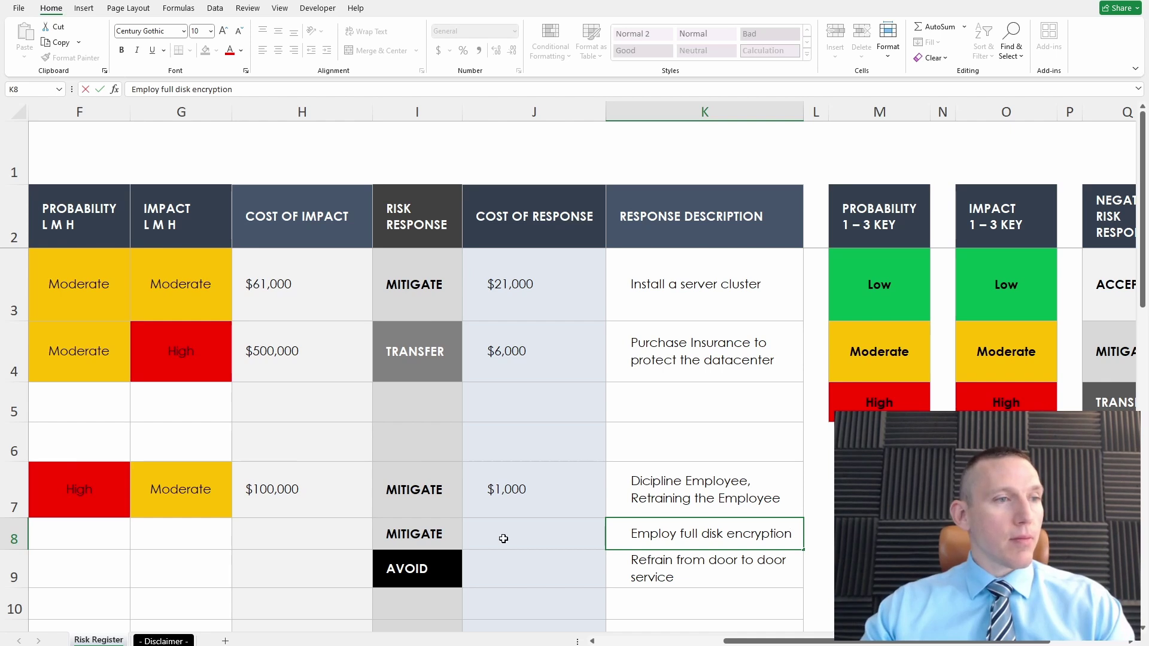
click(513, 531)
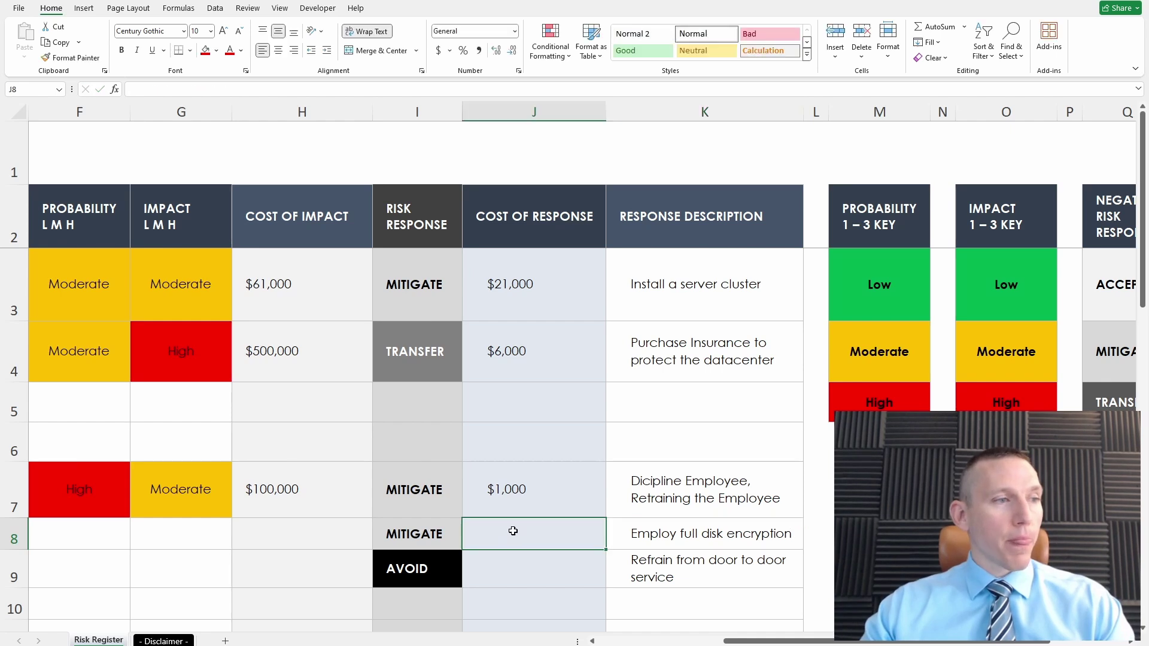
double_click(514, 531)
text($5)
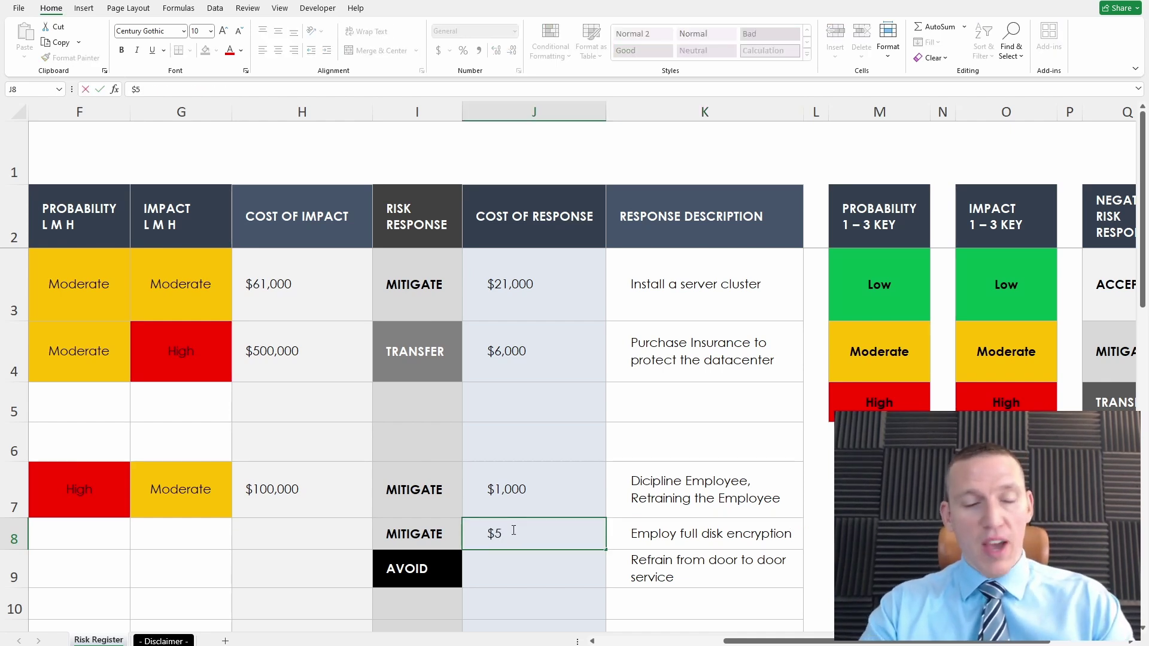
text(00)
click(618, 610)
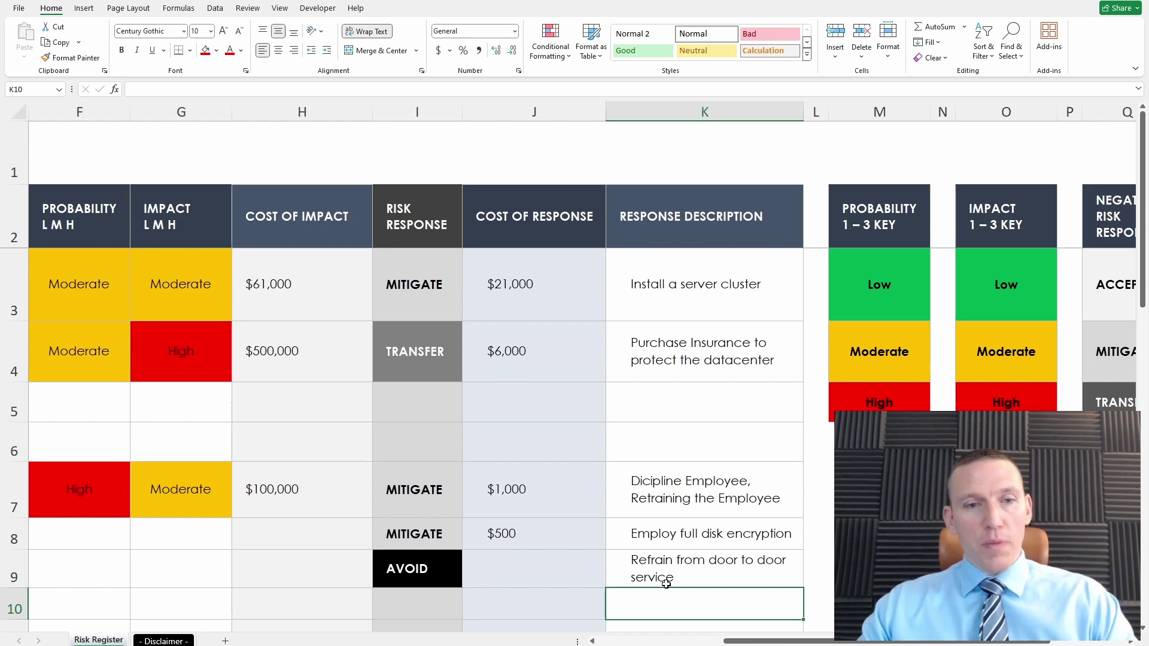
- Rate Stolen Laptop as Moderate probability and Low impact in F8:G8
drag(788, 640, 661, 640)
click(728, 536)
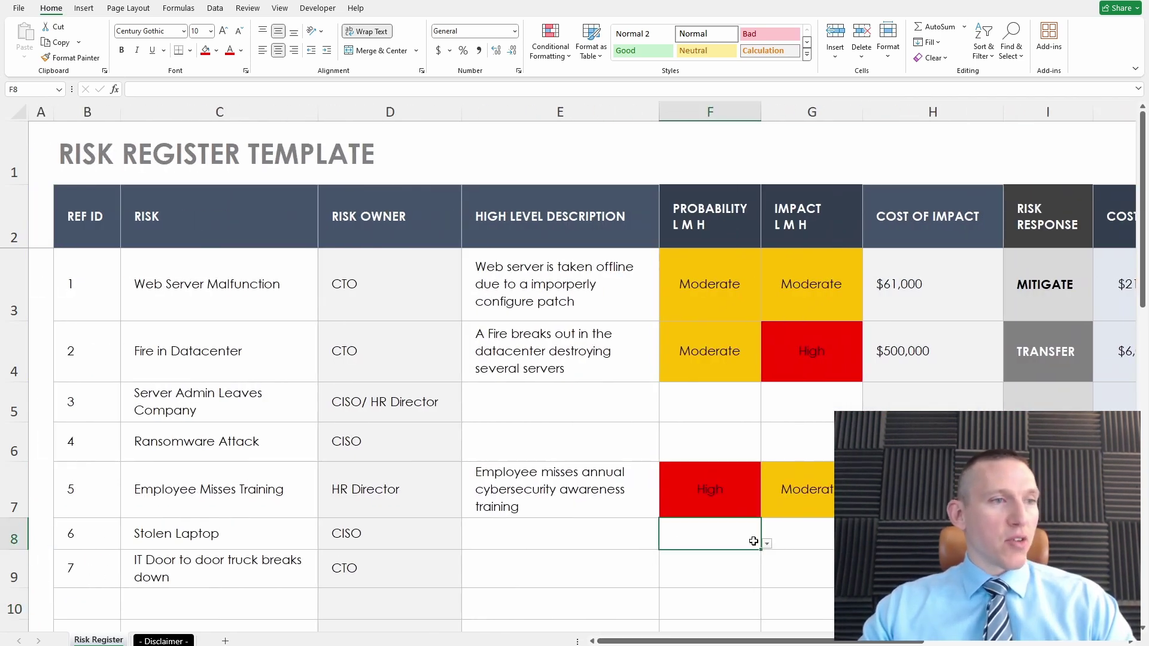
click(766, 543)
click(658, 567)
click(815, 544)
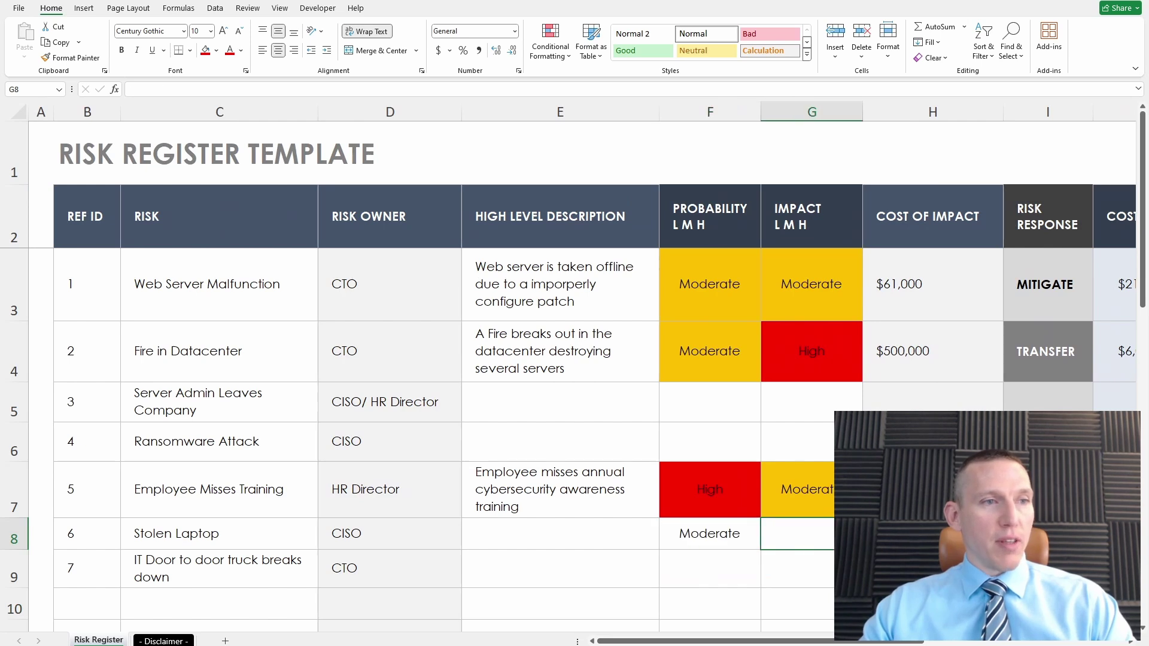
click(869, 544)
click(800, 559)
- Rate the truck risk as Moderate probability and Moderate impact in F9:G9
click(687, 579)
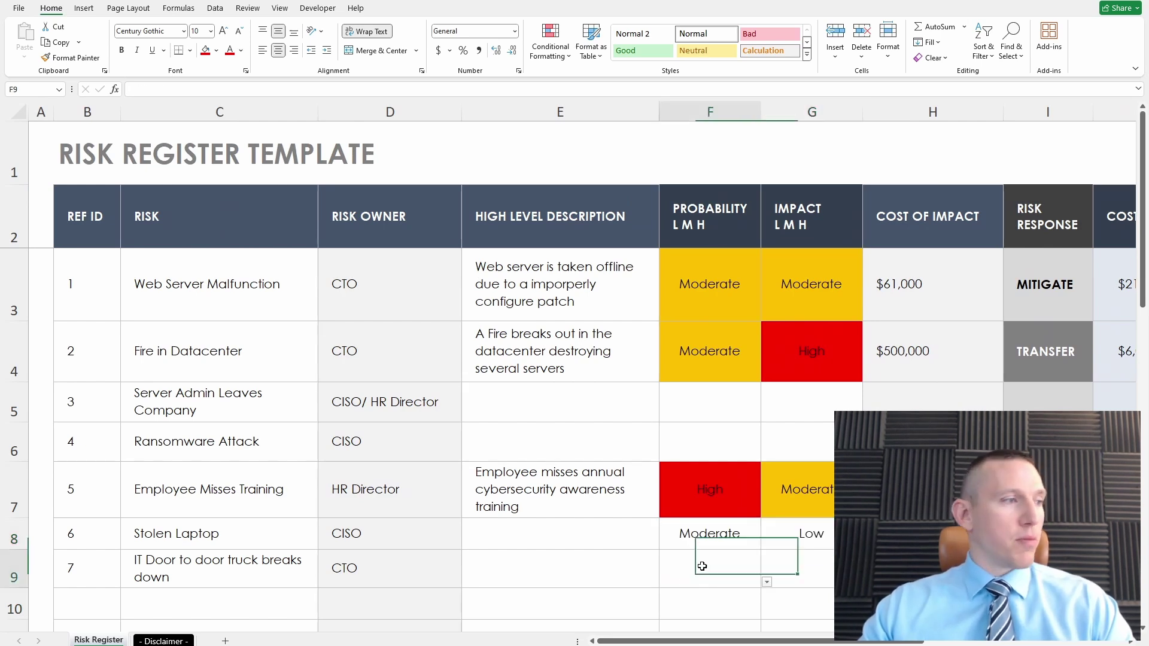
click(767, 582)
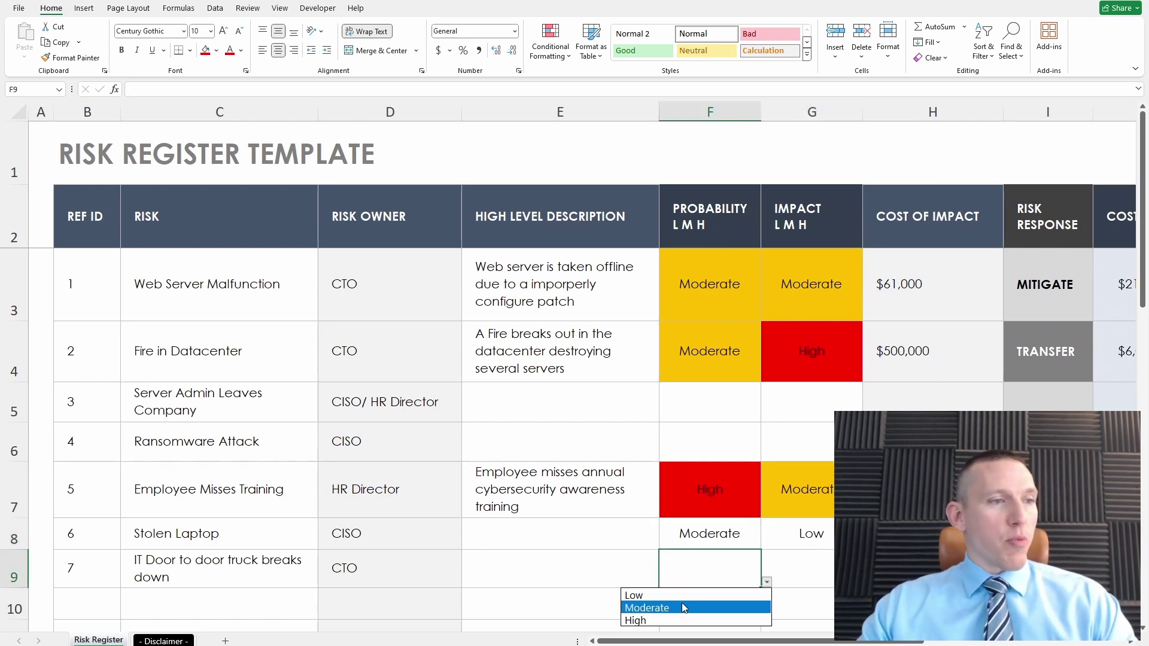
click(680, 608)
key(Tab)
key(alt+Down)
key(Down)
key(Down)
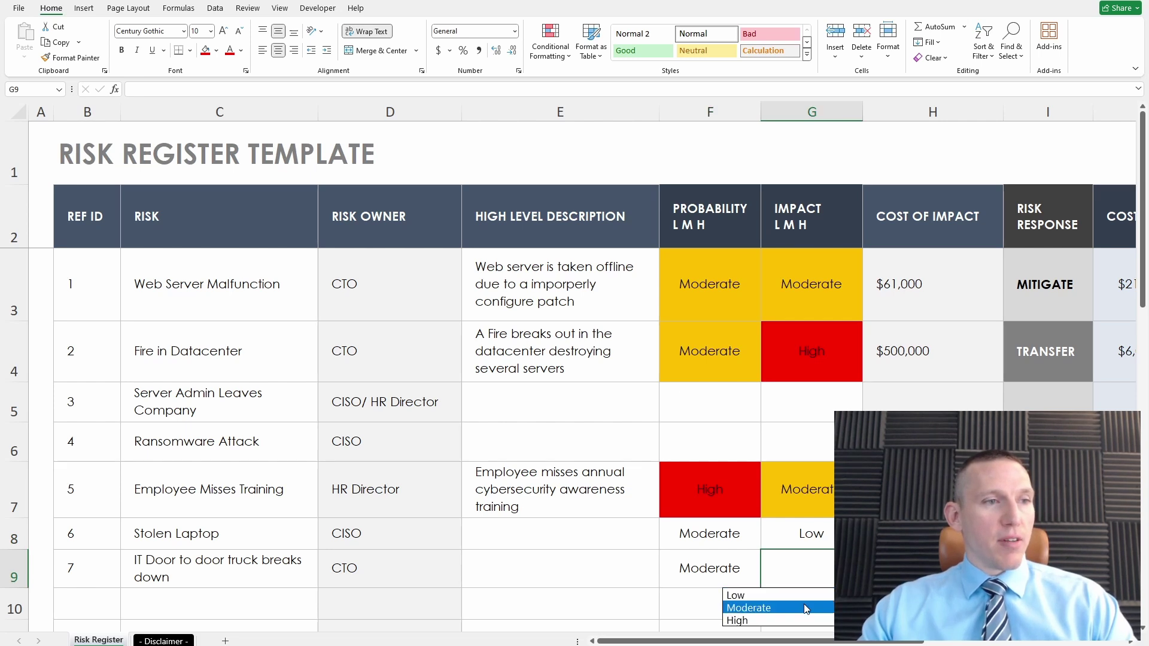
key(Return)
- Fill the Moderate probability cells F8 and F9 gold and the Low impact cell G8 green
click(712, 541)
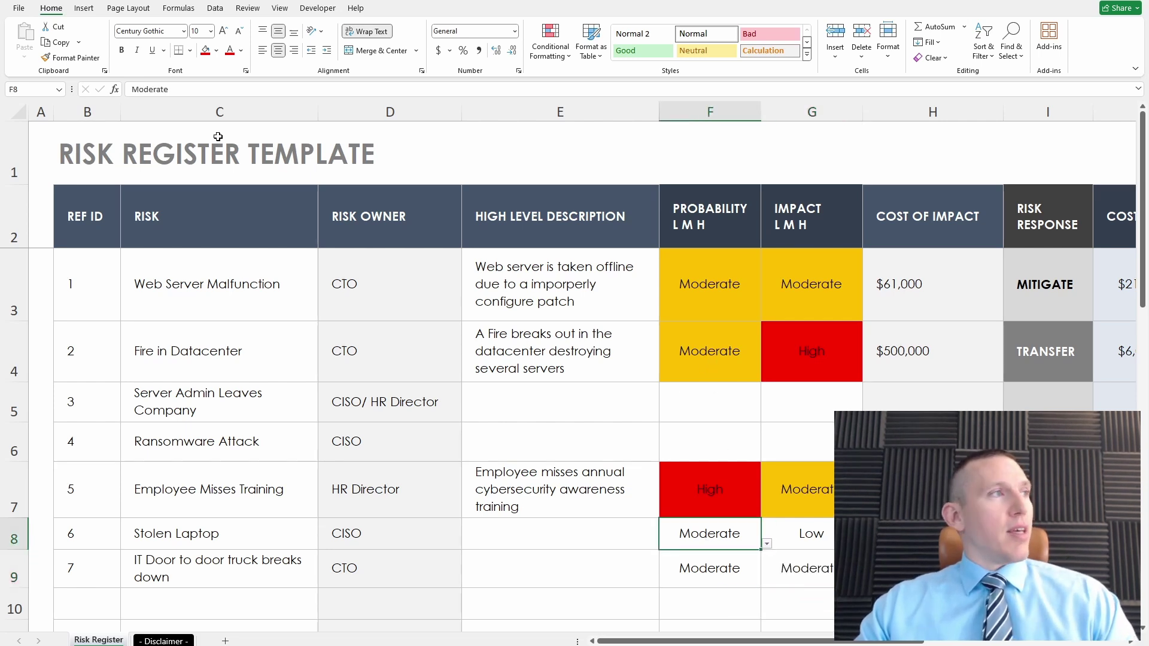
ctrl+click(695, 557)
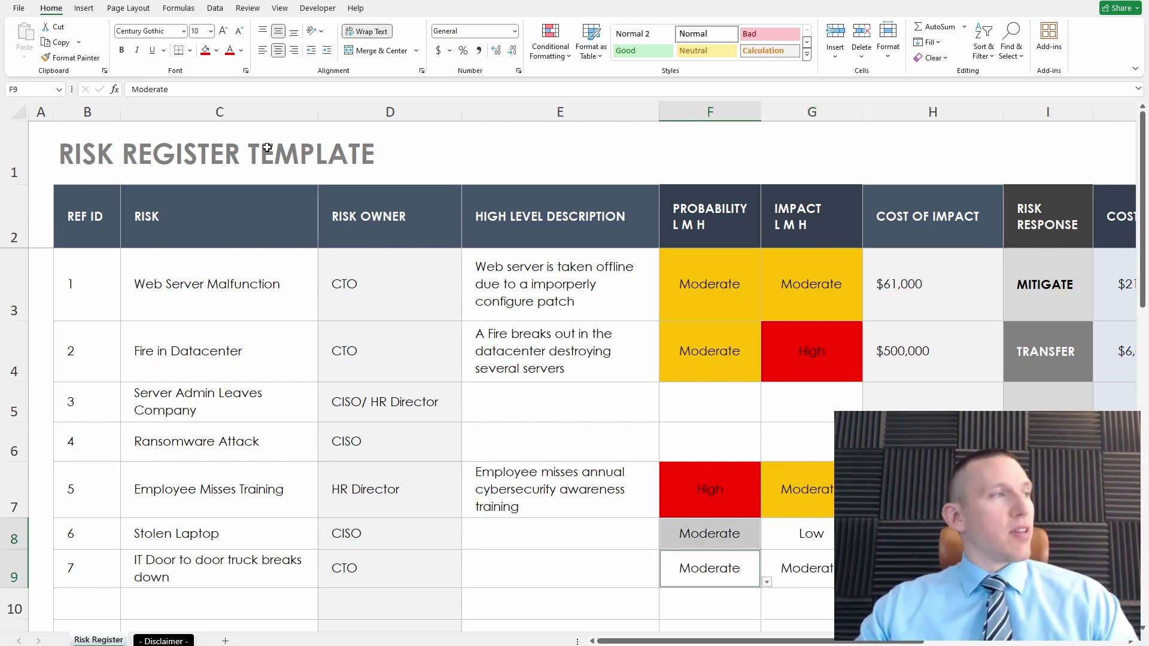
click(216, 50)
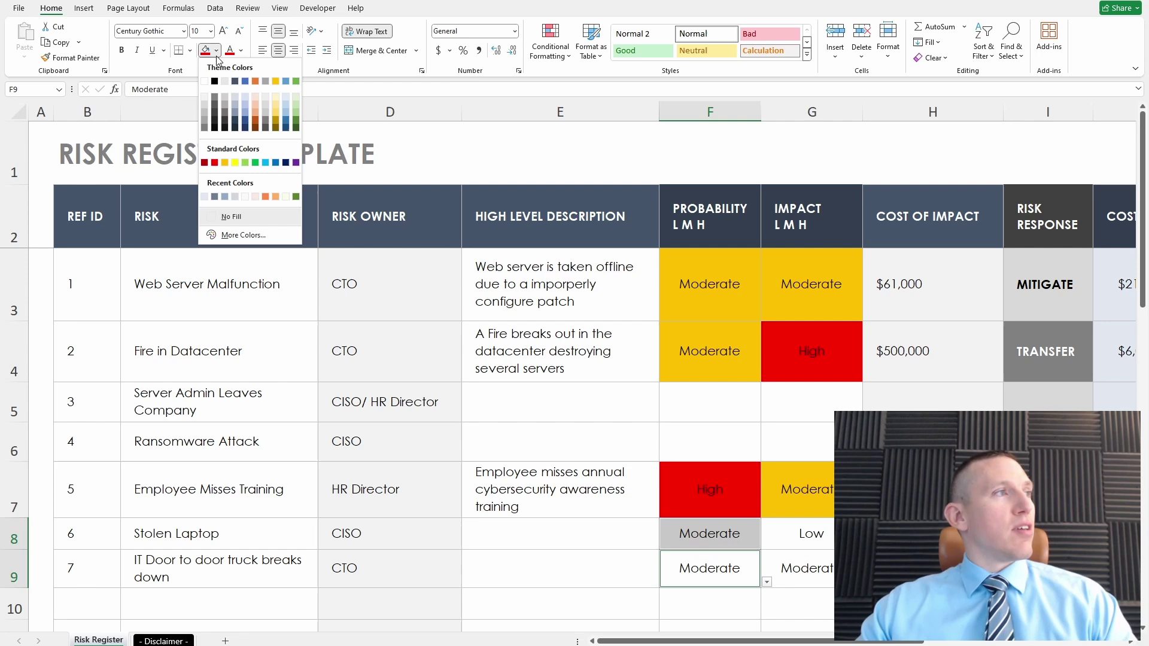
click(225, 163)
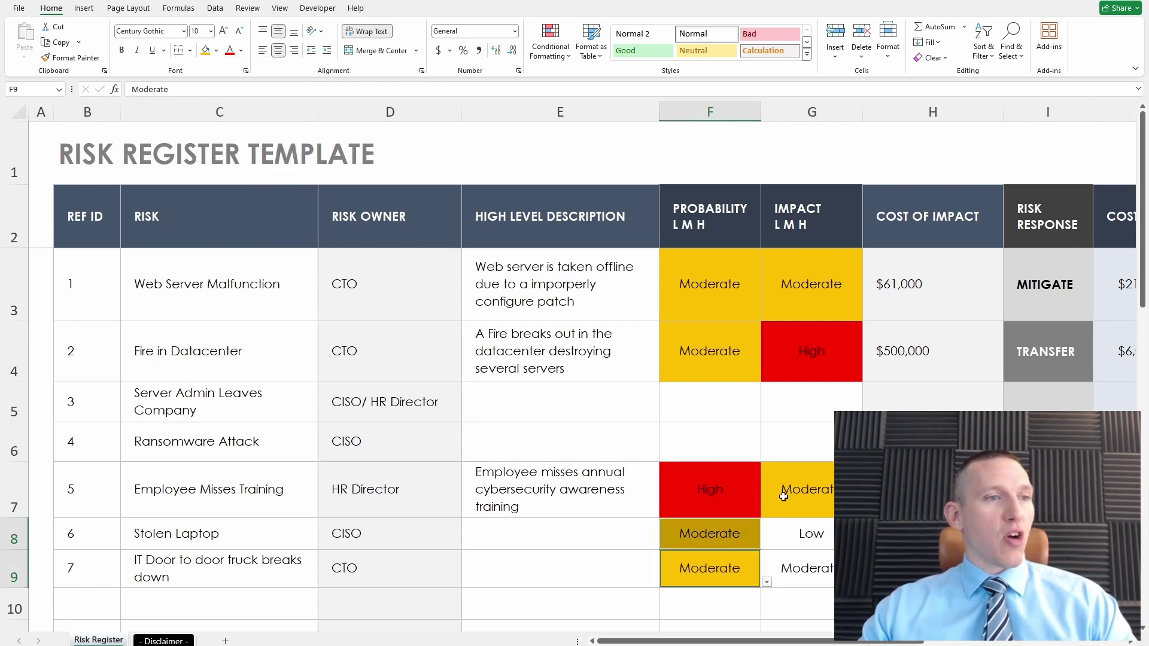
click(822, 531)
click(216, 50)
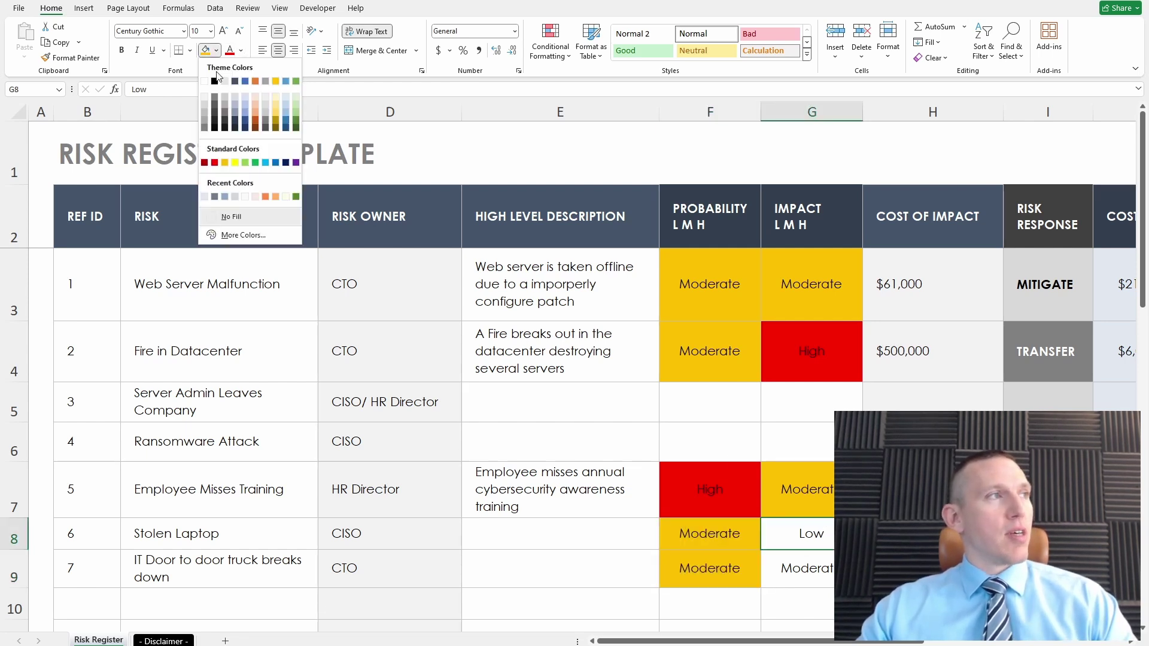
click(254, 163)
- Fill the Moderate impact cell G9 gold
click(821, 579)
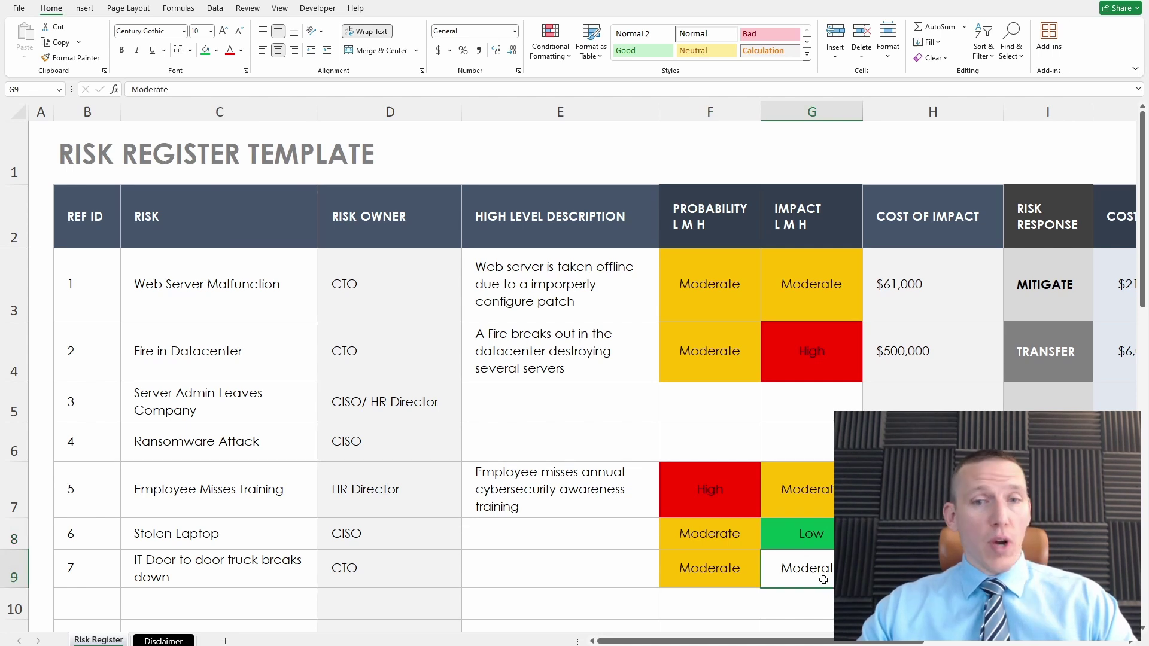
drag(820, 643, 869, 644)
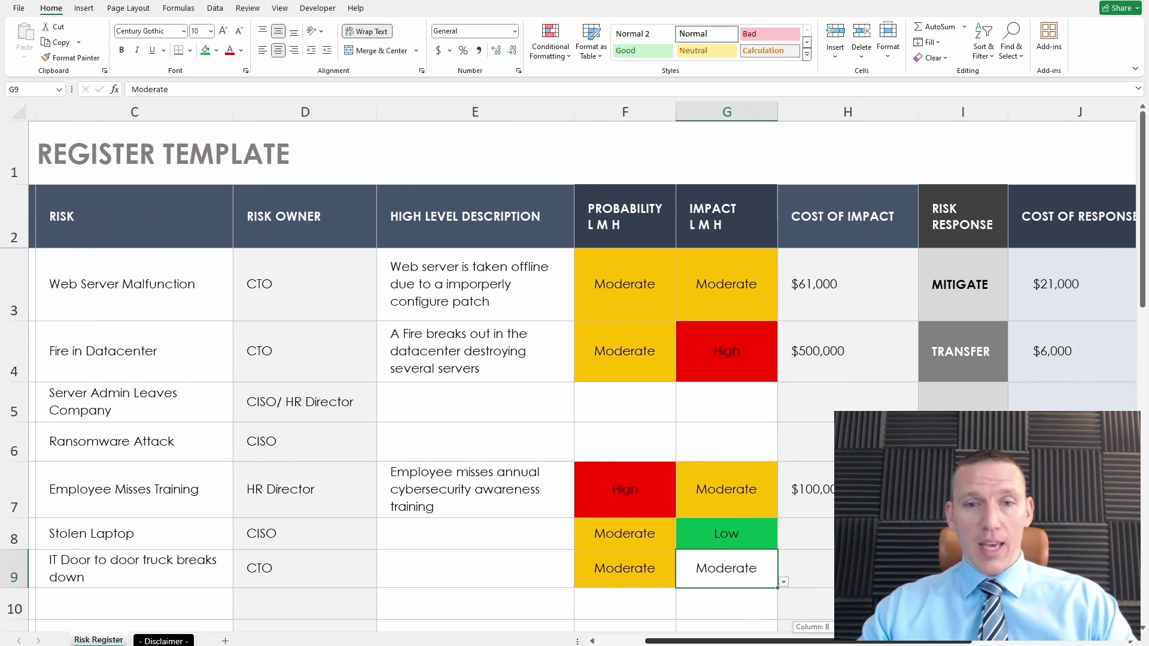
click(216, 50)
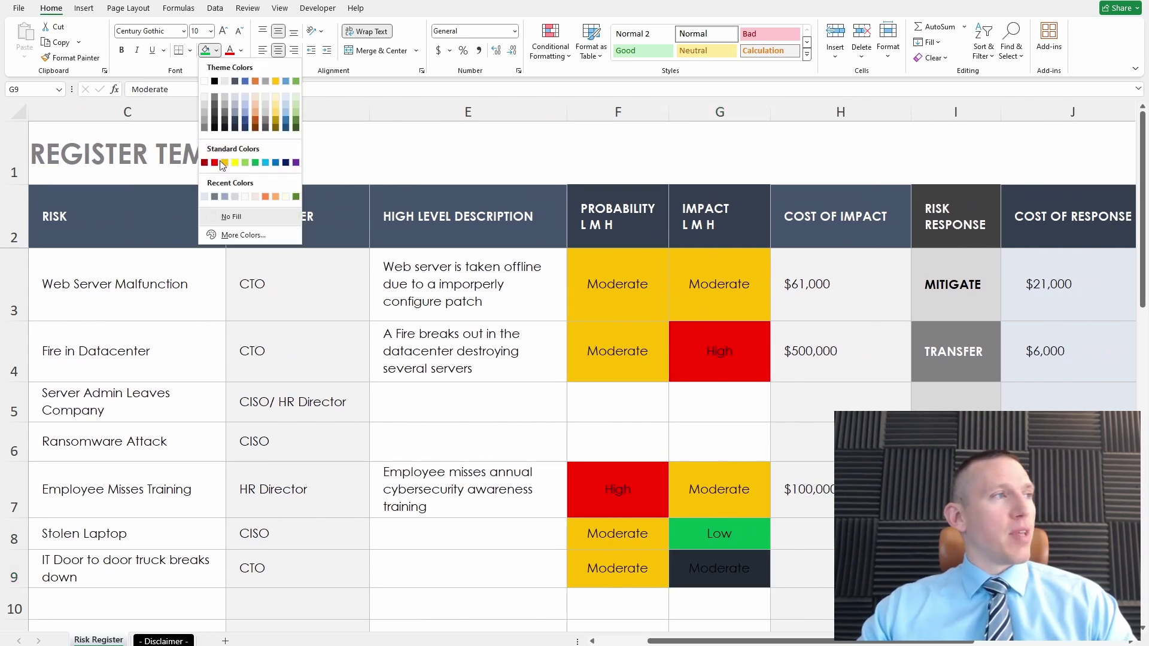
click(227, 163)
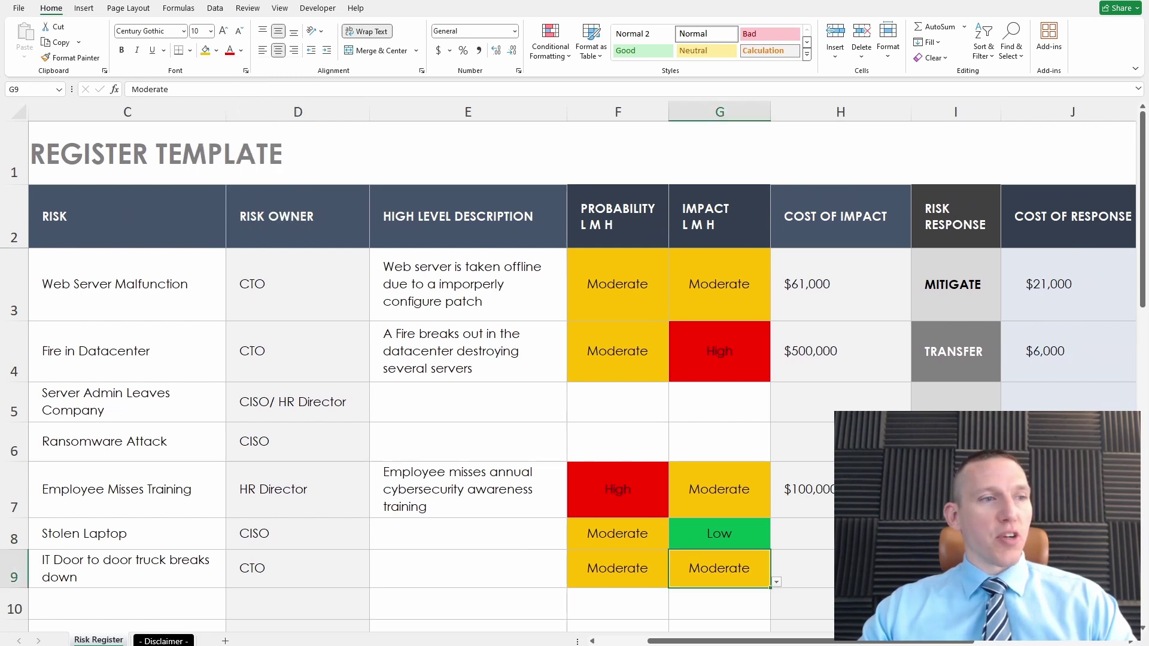
click(802, 569)
drag(778, 641, 727, 641)
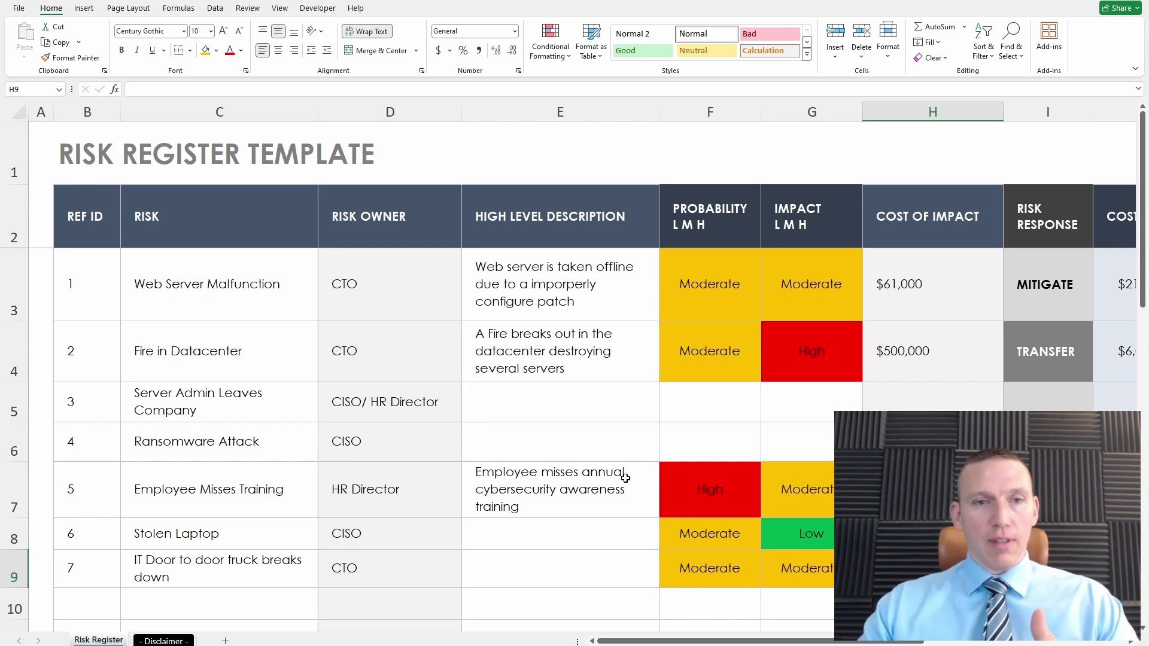
click(335, 282)
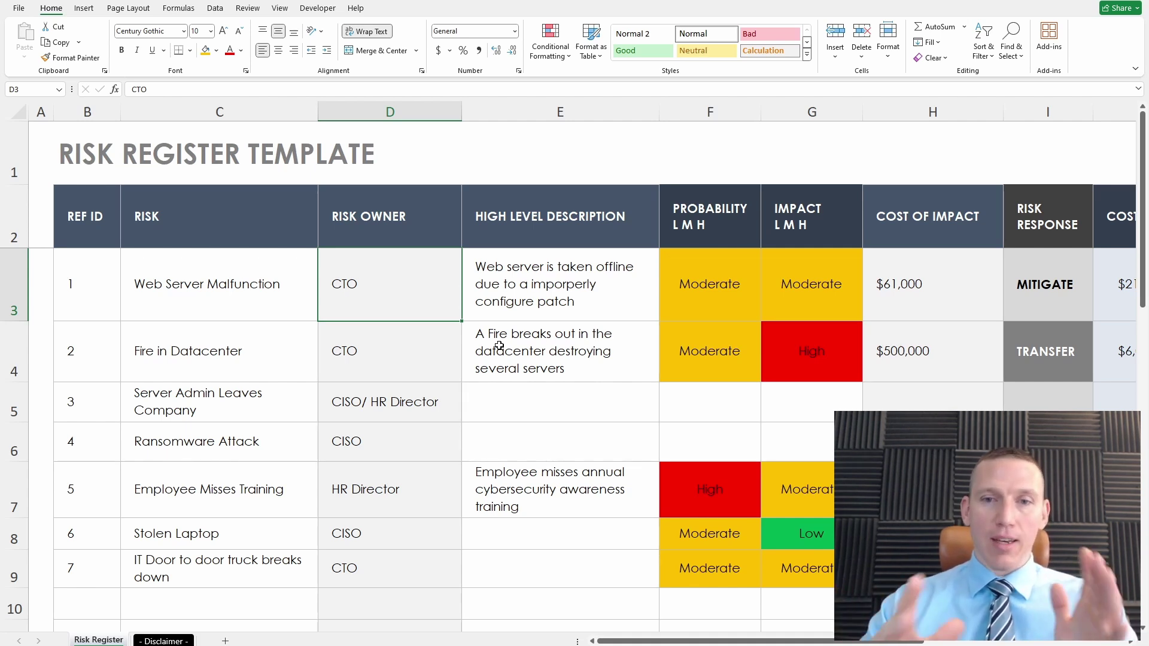
click(555, 374)
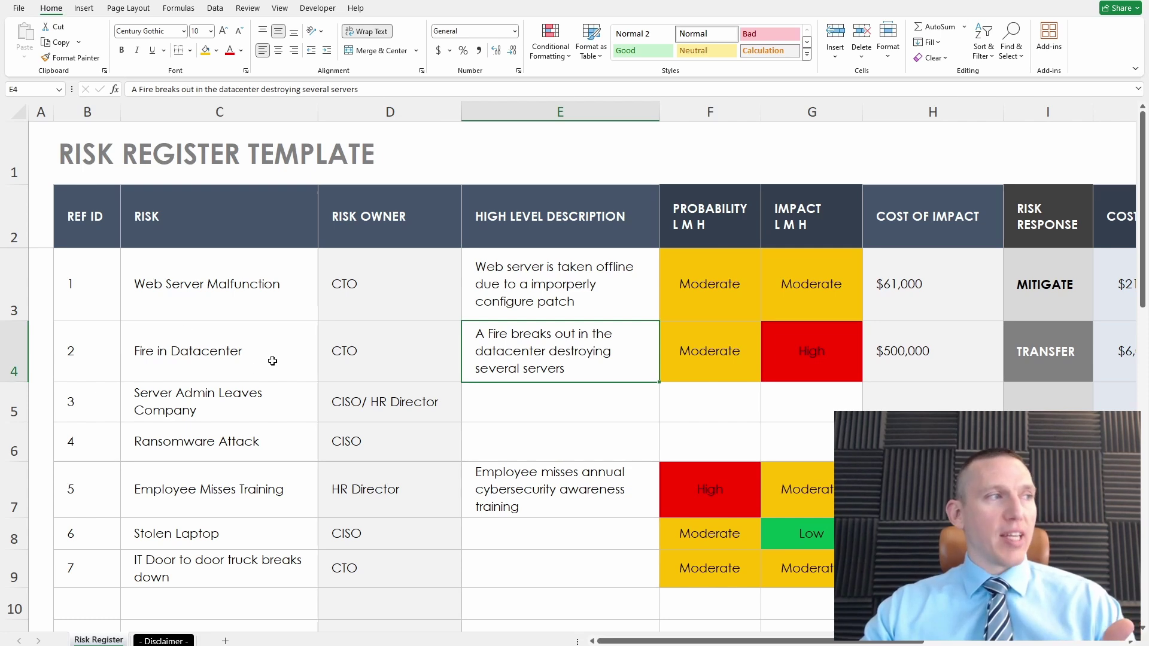
drag(216, 283, 488, 301)
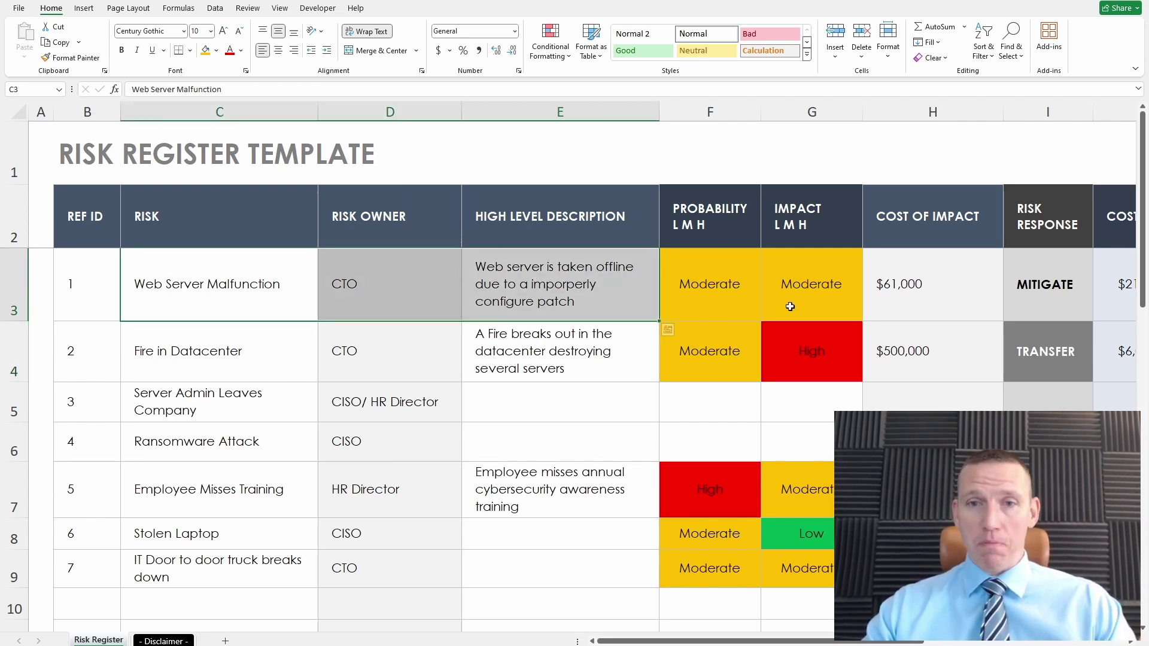
click(930, 298)
click(590, 413)
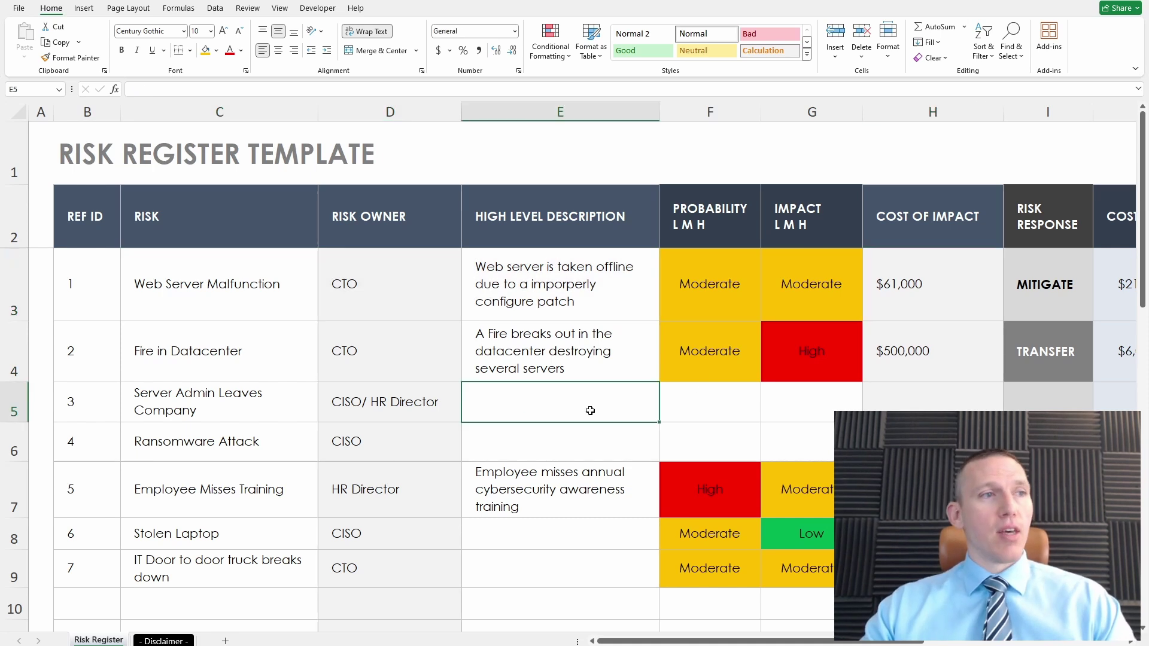